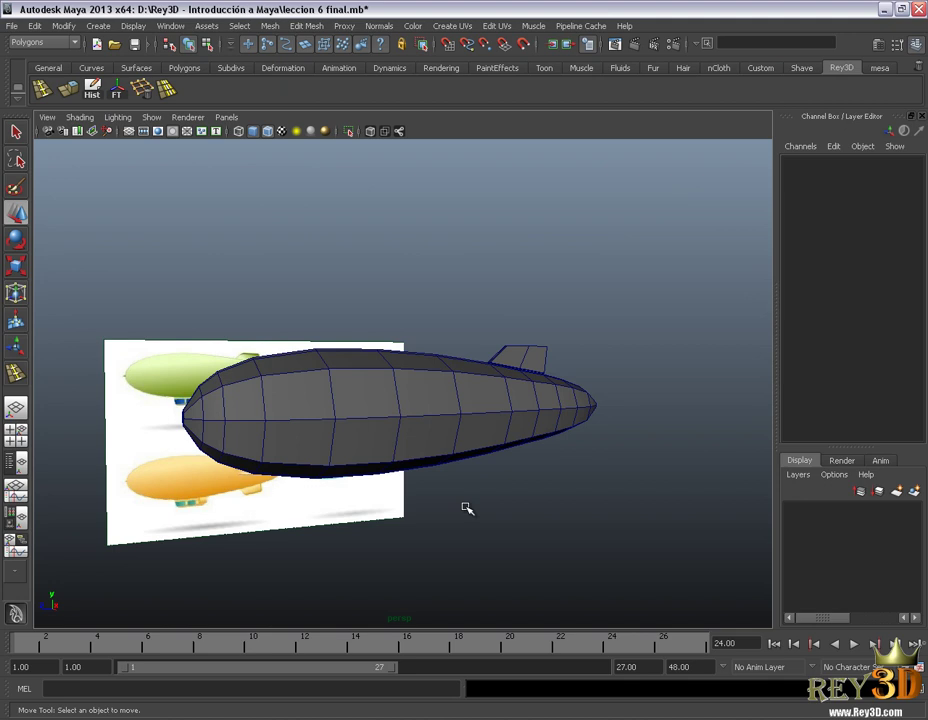
Zoom in on the blimp's tail and select the fin to inspect it.
scroll(504, 417, up, 2)
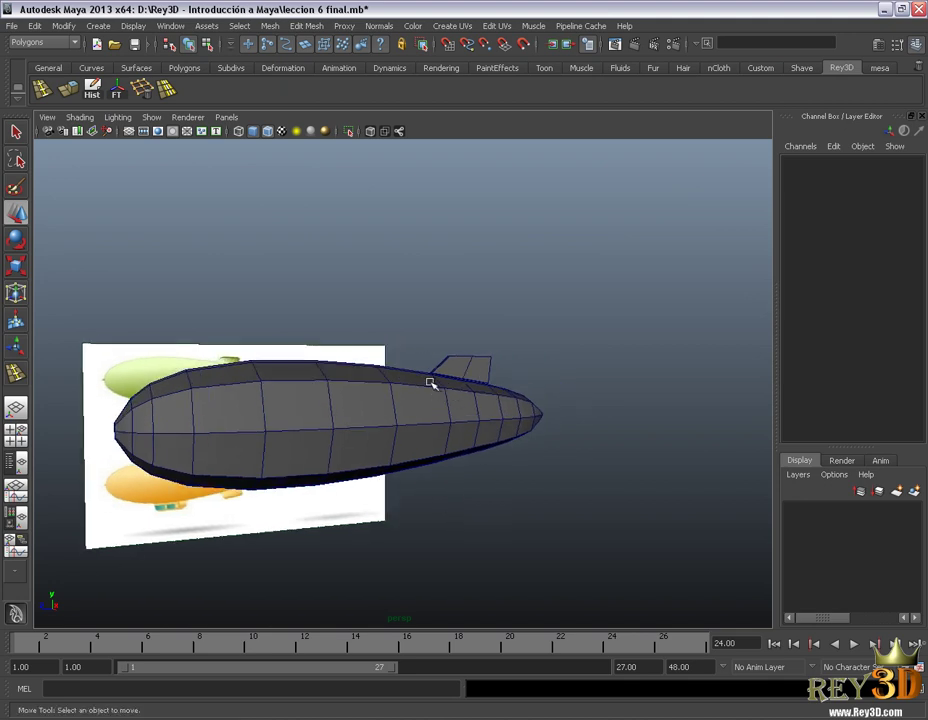
scroll(429, 383, up, 3)
scroll(499, 366, up, 3)
scroll(474, 410, up, 3)
mouse_move(413, 487)
alt+mouse_down()
mouse_move(429, 385)
mouse_move(499, 373)
mouse_move(383, 373)
mouse_move(400, 376)
mouse_move(368, 404)
alt+mouse_up()
click(400, 376)
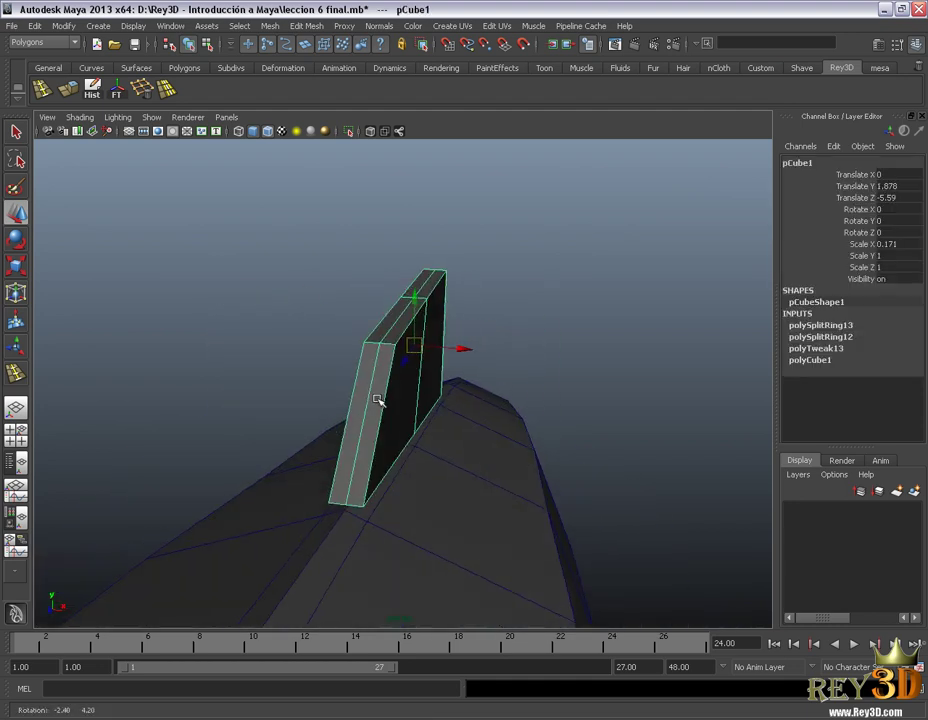
Deselect the fin and orbit to a low side view of where it meets the hull.
alt+drag(449, 456, 368, 447)
mouse_move(545, 484)
alt+mouse_down()
mouse_move(435, 470)
mouse_move(356, 296)
mouse_move(420, 458)
alt+mouse_up()
click(356, 296)
mouse_move(420, 458)
alt+right_down()
mouse_move(376, 429)
mouse_move(325, 429)
alt+right_up()
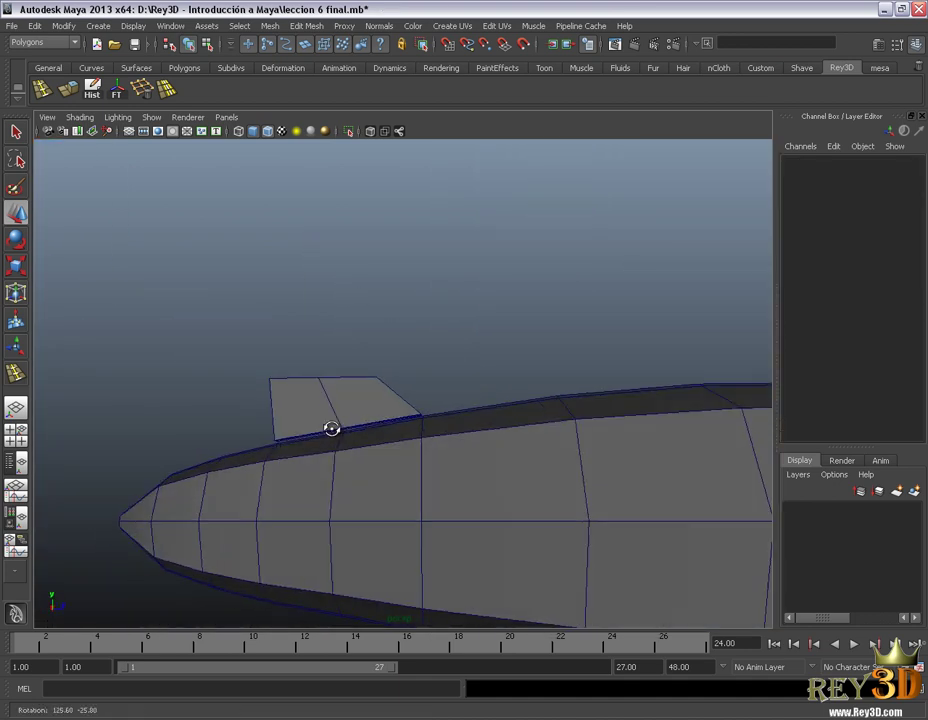
mouse_move(325, 429)
alt+mouse_down()
mouse_move(416, 474)
mouse_move(385, 321)
mouse_move(454, 352)
mouse_move(400, 345)
alt+mouse_up()
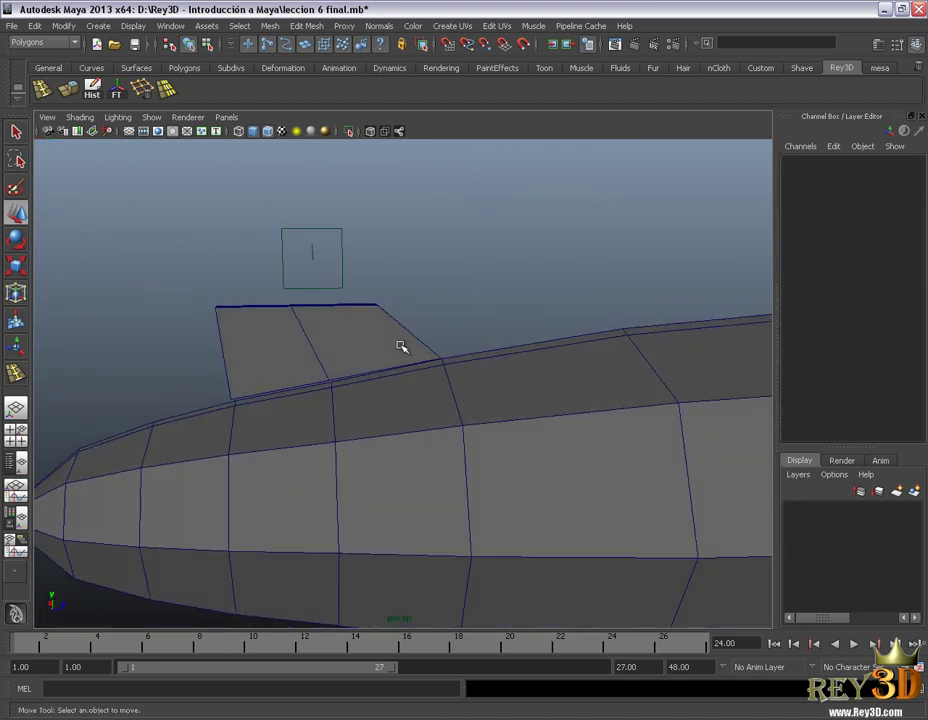
alt+right_drag(400, 345, 418, 358)
alt+drag(418, 358, 487, 399)
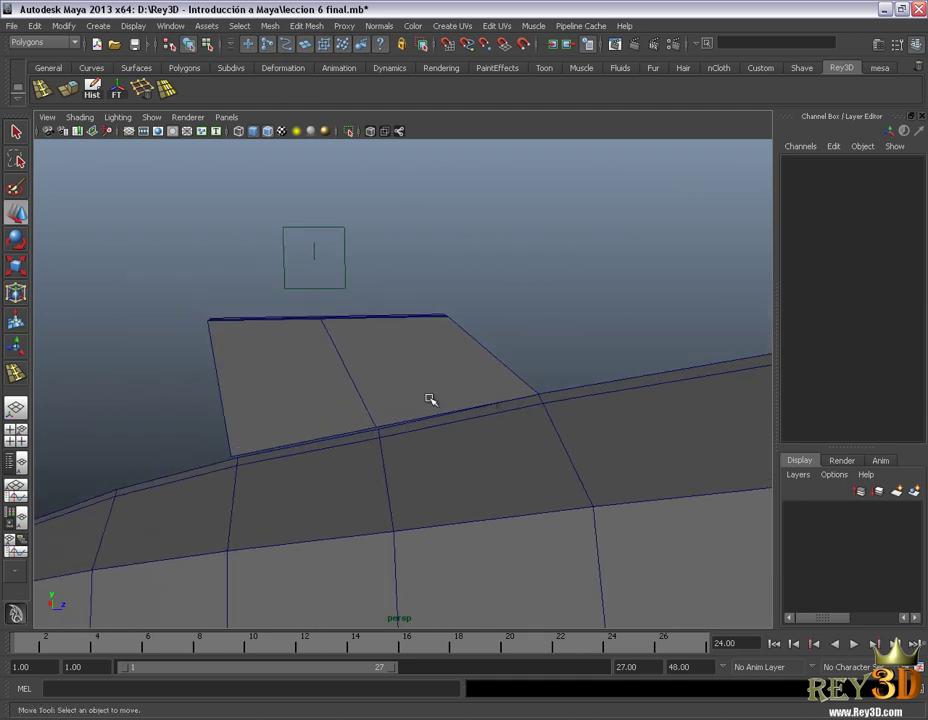
mouse_move(430, 400)
alt+mouse_down()
mouse_move(455, 414)
mouse_move(472, 404)
mouse_move(522, 416)
alt+mouse_up()
Switch the hull to Face mode and select the two faces beneath the fin's base.
right_drag(522, 416, 523, 455)
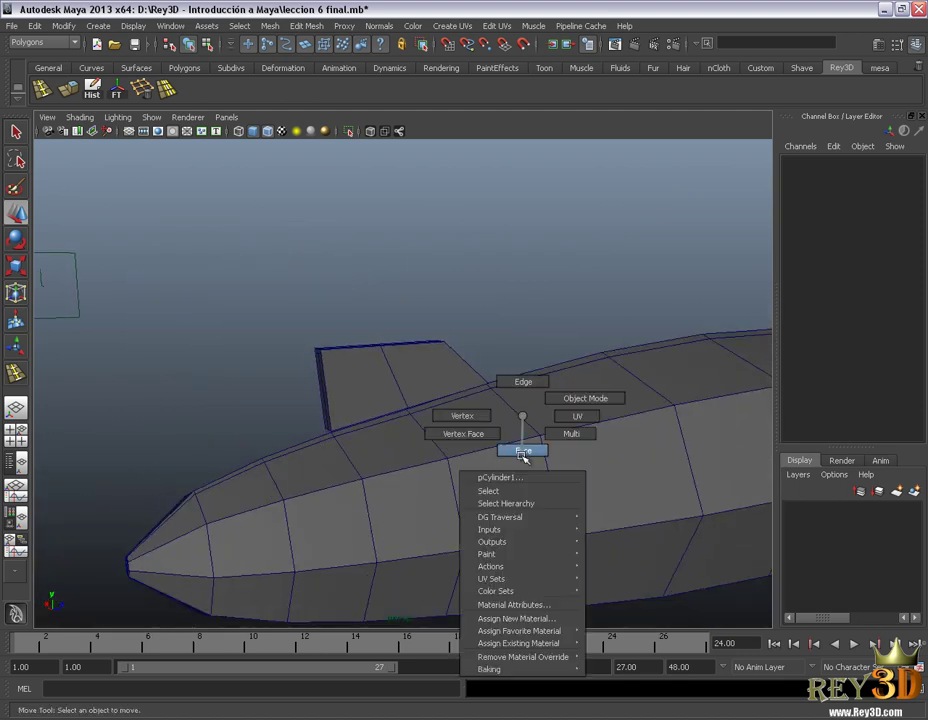
mouse_move(439, 414)
alt+mouse_down()
mouse_move(474, 423)
mouse_move(493, 443)
mouse_move(465, 437)
alt+mouse_up()
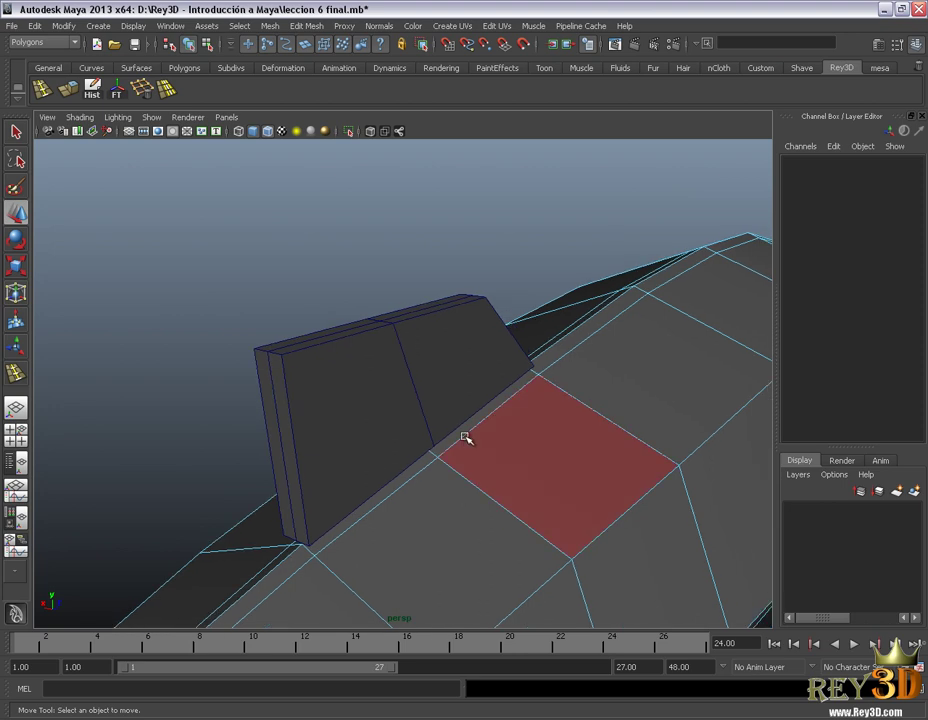
click(465, 433)
mouse_move(425, 546)
alt+mouse_down()
mouse_move(380, 506)
mouse_move(445, 491)
mouse_move(528, 499)
mouse_move(520, 524)
mouse_move(410, 414)
alt+mouse_up()
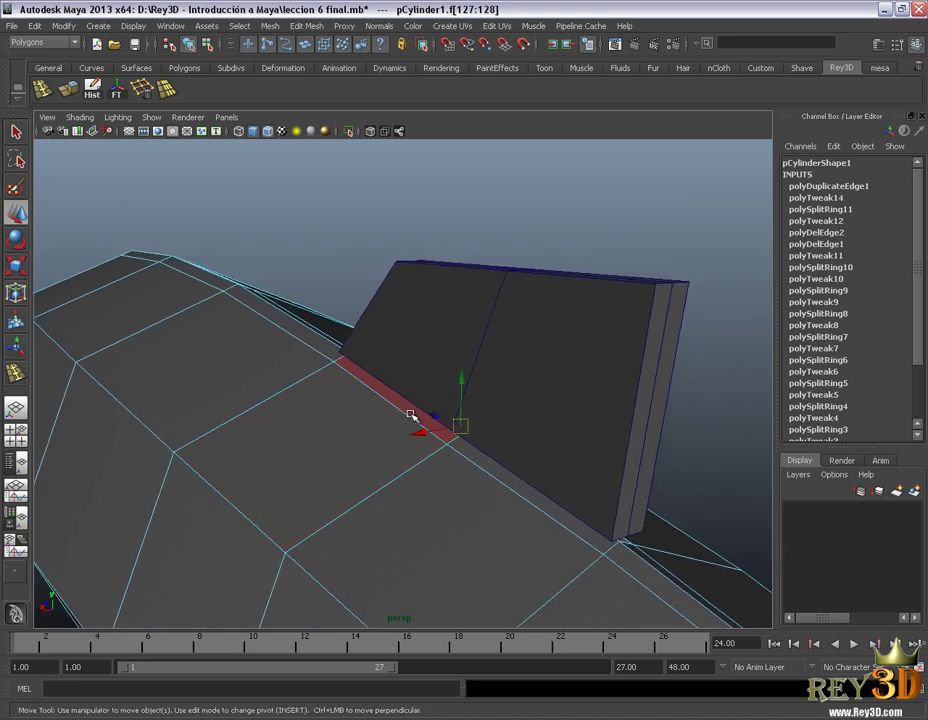
shift+click(410, 414)
shift+click(470, 456)
Check the resulting opening along the fin base from the other side and clear the selection.
mouse_move(631, 520)
alt+mouse_down()
mouse_move(428, 505)
mouse_move(380, 483)
mouse_move(275, 474)
alt+mouse_up()
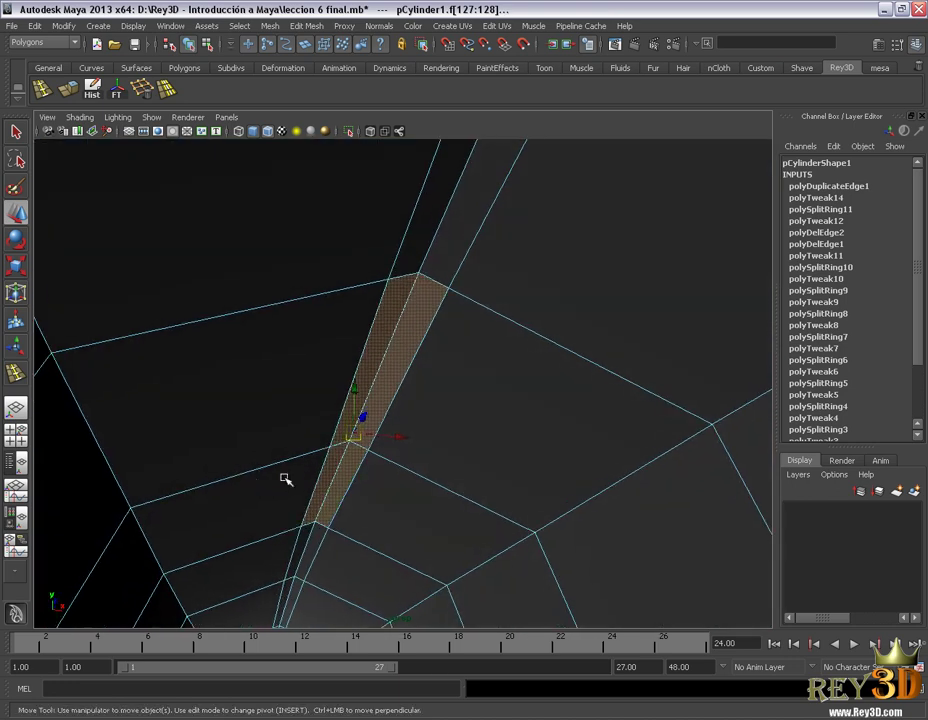
mouse_move(288, 480)
alt+right_down()
mouse_move(416, 466)
mouse_move(445, 430)
alt+right_up()
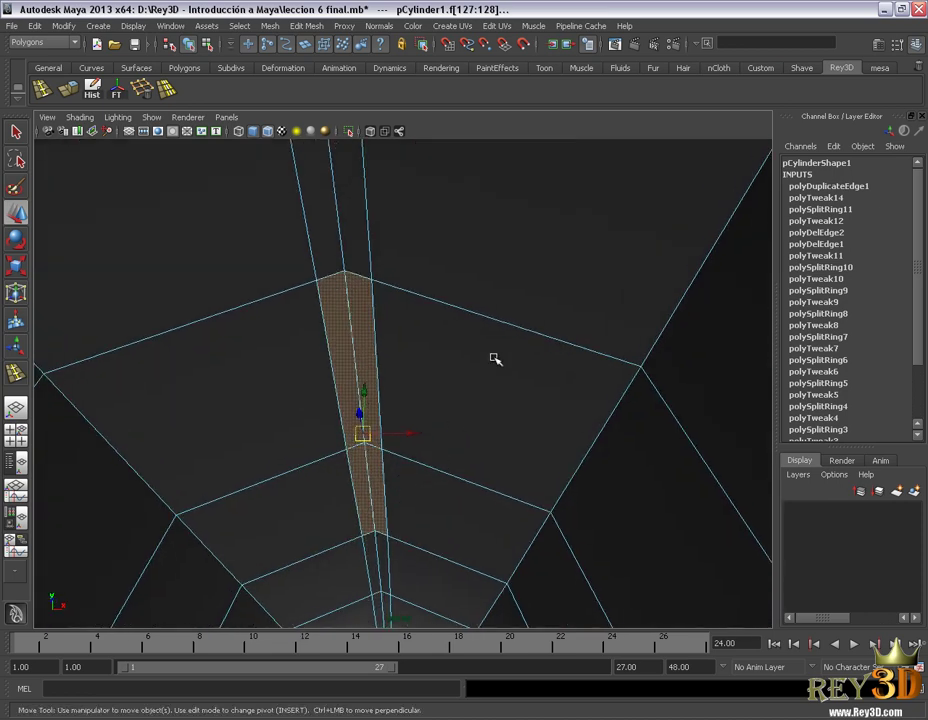
click(493, 358)
mouse_move(408, 350)
alt+mouse_down()
mouse_move(420, 352)
mouse_move(404, 349)
mouse_move(375, 385)
mouse_move(300, 424)
mouse_move(321, 383)
alt+mouse_up()
Select the tail fin, switch it to Face mode, and zoom in on its bottom strip.
alt+right_drag(321, 383, 377, 396)
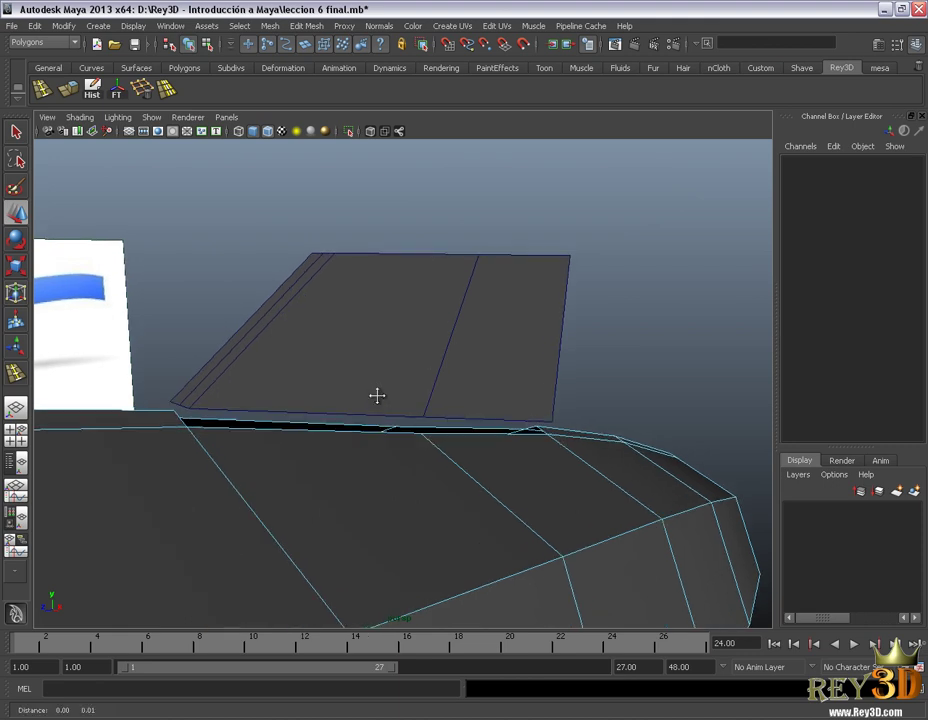
alt+drag(377, 396, 445, 320)
click(445, 320)
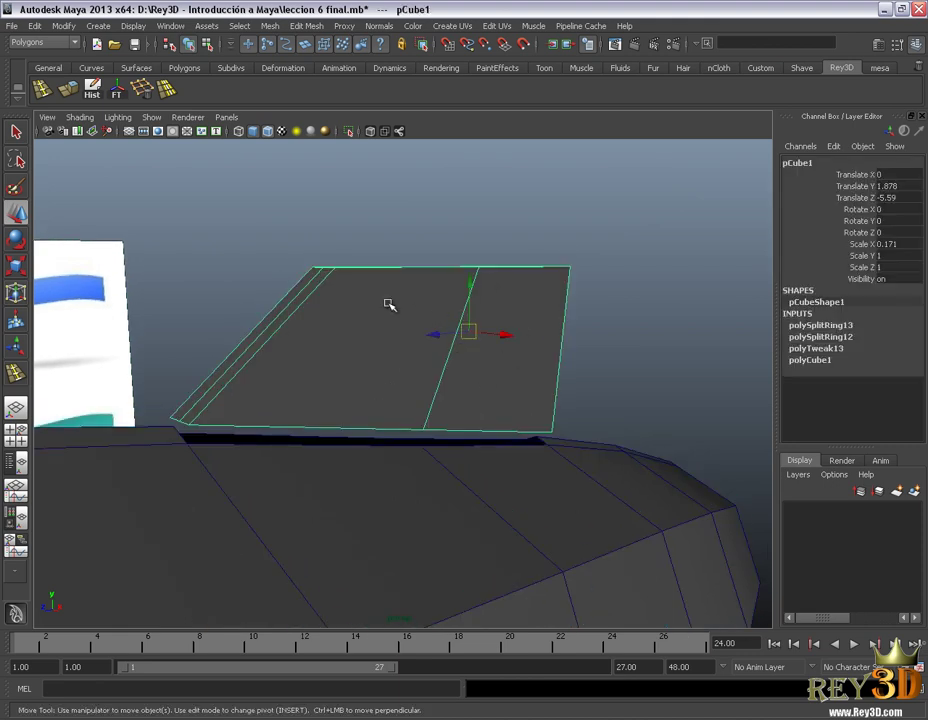
right_drag(389, 305, 387, 341)
alt+drag(387, 341, 435, 352)
mouse_move(435, 352)
alt+right_down()
mouse_move(348, 294)
mouse_move(358, 294)
alt+right_up()
Select and remove the fin's bottom faces, then return to Object Mode.
click(358, 294)
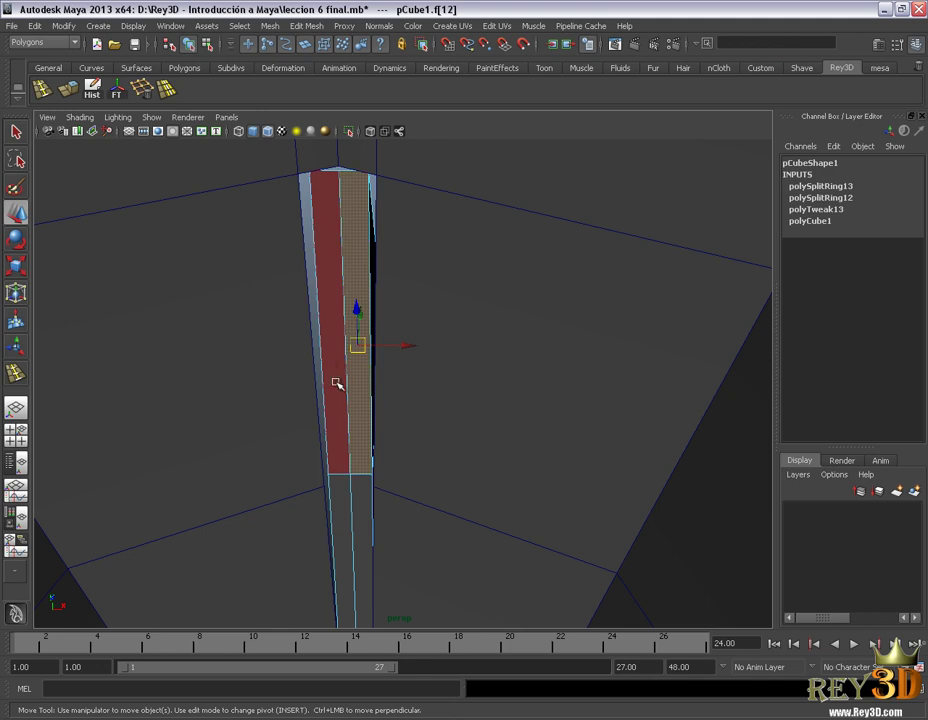
shift+click(336, 478)
shift+click(360, 498)
mouse_move(506, 360)
alt+mouse_down()
mouse_move(432, 441)
mouse_move(383, 270)
mouse_move(431, 304)
mouse_move(410, 269)
mouse_move(404, 364)
mouse_move(271, 385)
mouse_move(398, 404)
mouse_move(460, 356)
alt+mouse_up()
click(432, 440)
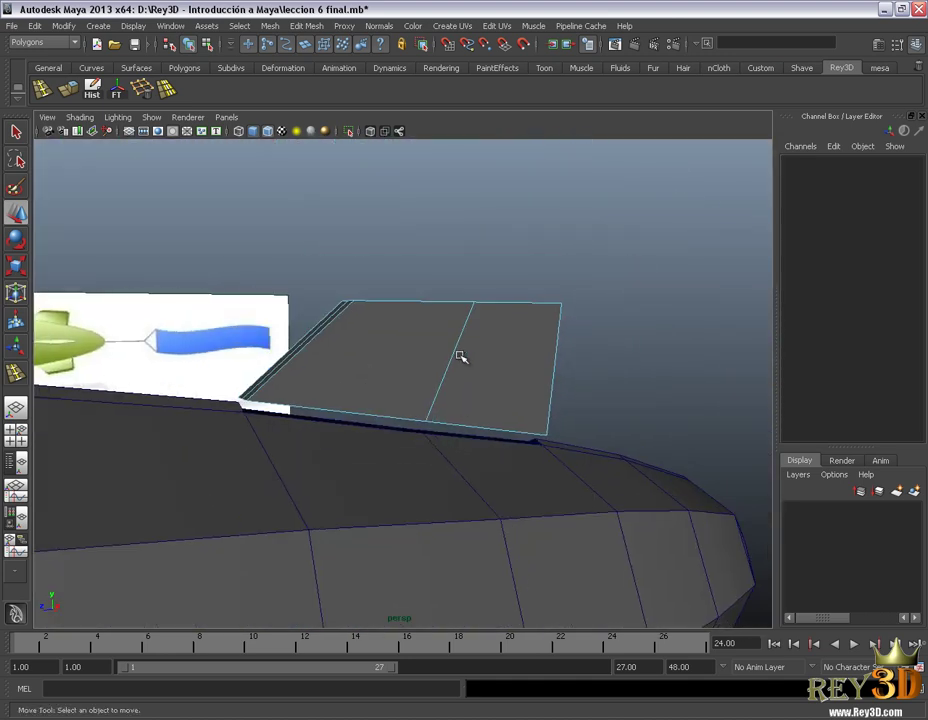
right_drag(460, 354, 505, 338)
mouse_move(604, 306)
alt+mouse_down()
mouse_move(599, 369)
mouse_move(487, 351)
mouse_move(451, 432)
alt+mouse_up()
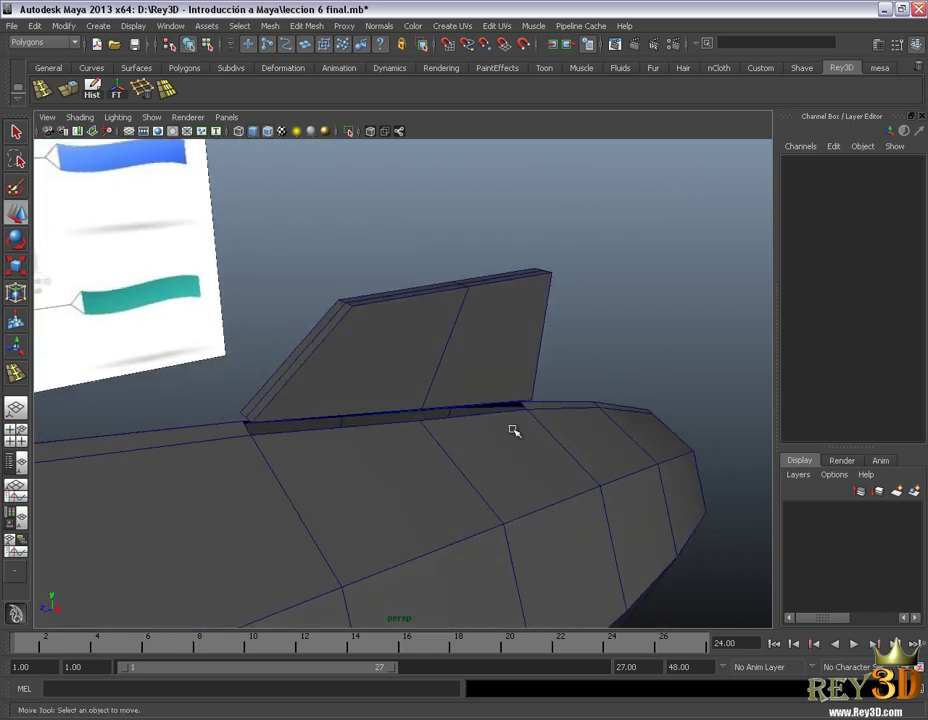
mouse_move(514, 430)
alt+mouse_down()
mouse_move(425, 383)
mouse_move(441, 382)
mouse_move(408, 420)
alt+mouse_up()
Select the tail fin and add the blimp hull to the selection.
click(448, 354)
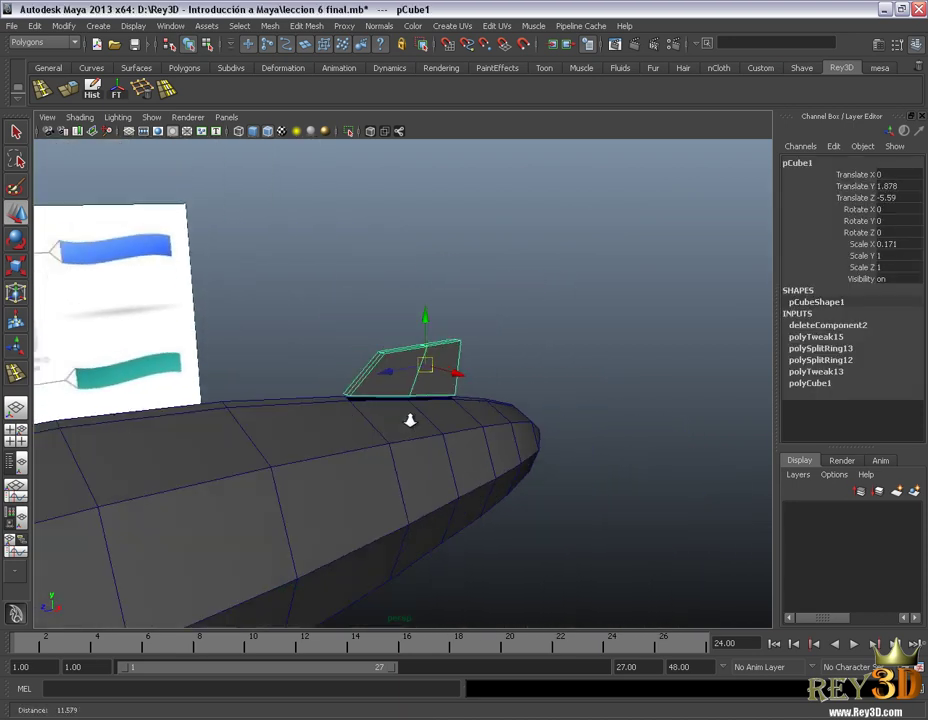
click(436, 428)
mouse_move(472, 311)
alt+mouse_down()
mouse_move(436, 428)
mouse_move(487, 460)
mouse_move(362, 338)
mouse_move(395, 352)
alt+mouse_up()
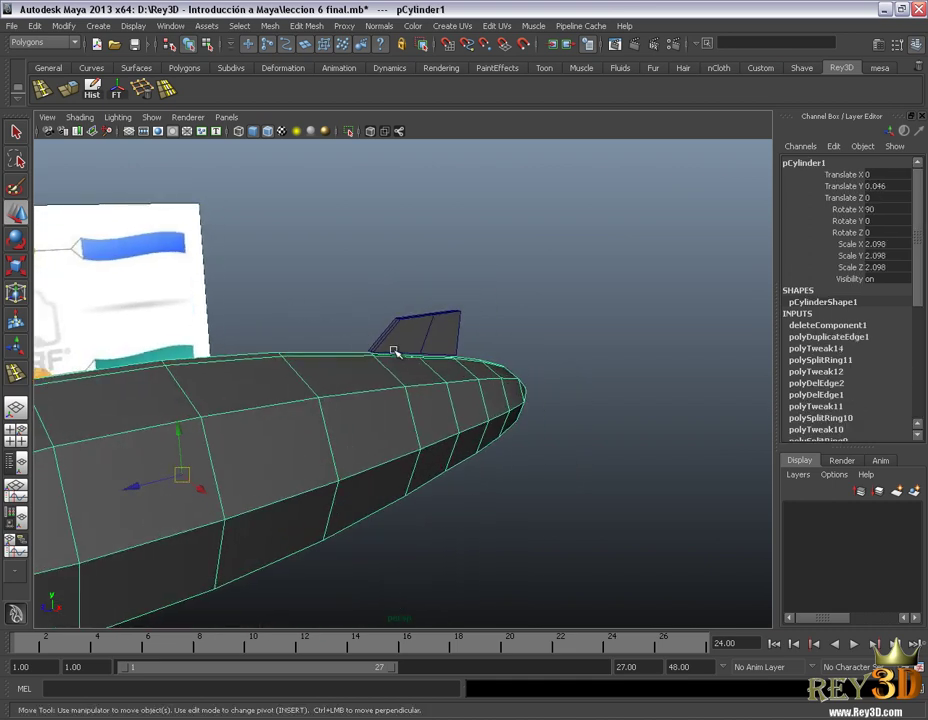
mouse_move(395, 352)
alt+right_down()
mouse_move(435, 348)
mouse_move(306, 315)
mouse_move(431, 375)
mouse_move(439, 355)
alt+right_up()
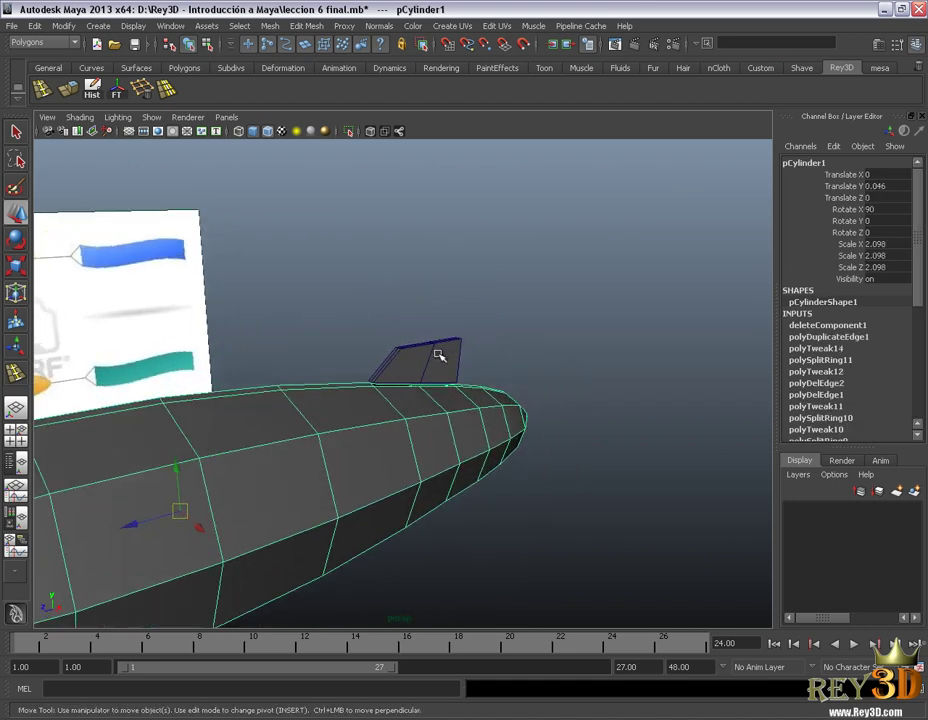
alt+drag(439, 355, 528, 369)
click(558, 317)
click(443, 348)
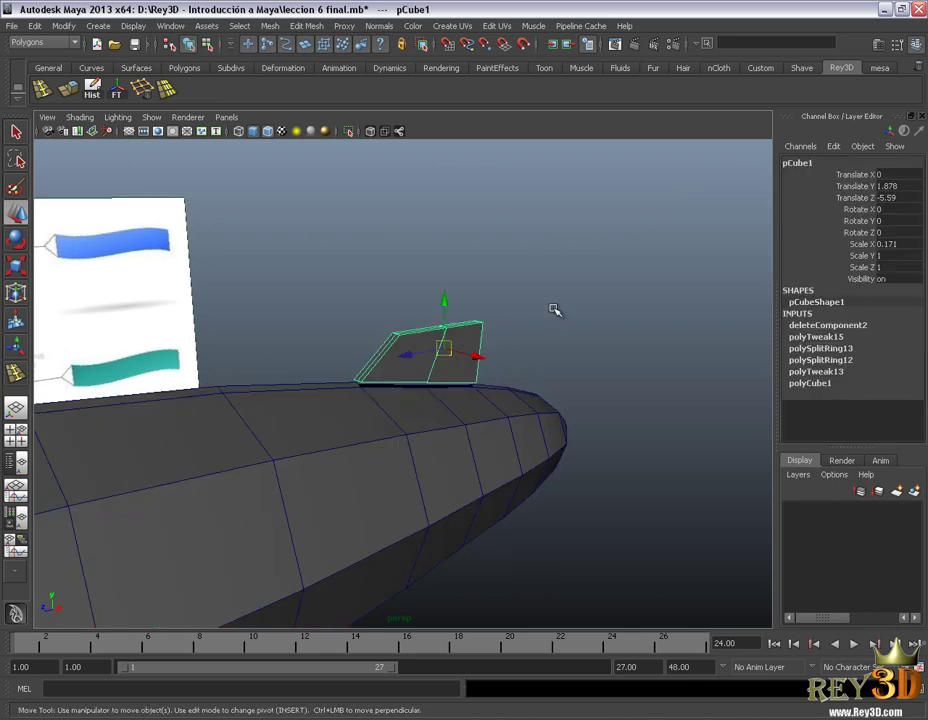
shift+click(446, 413)
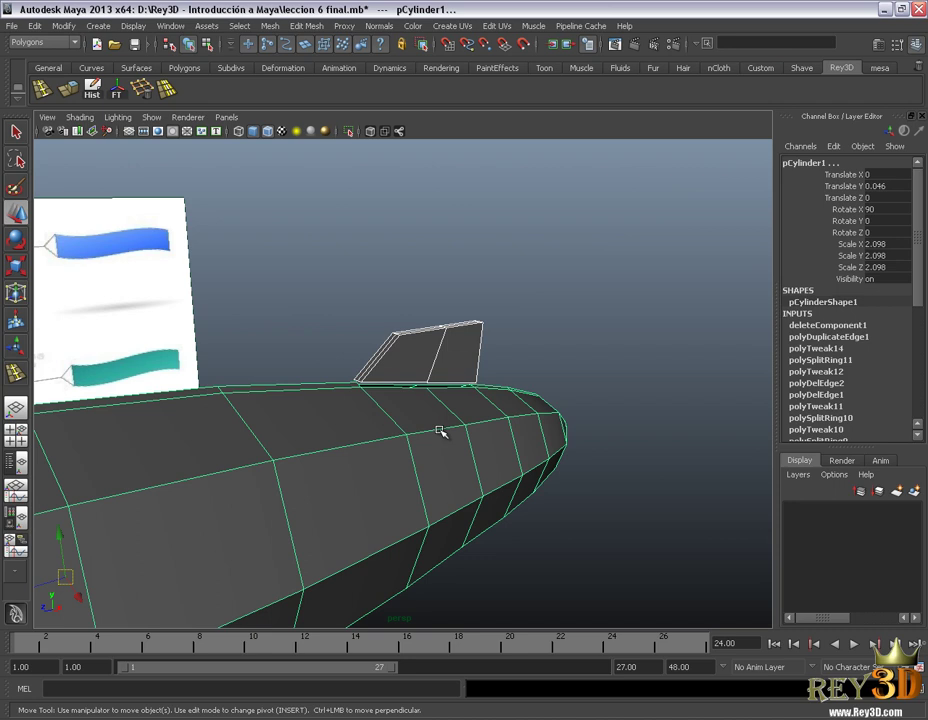
Combine the fin and hull into a single mesh, polySurface1.
mouse_move(580, 437)
alt+middle_down()
mouse_move(534, 435)
mouse_move(526, 369)
mouse_move(512, 418)
mouse_move(505, 365)
alt+middle_up()
alt+drag(505, 365, 501, 306)
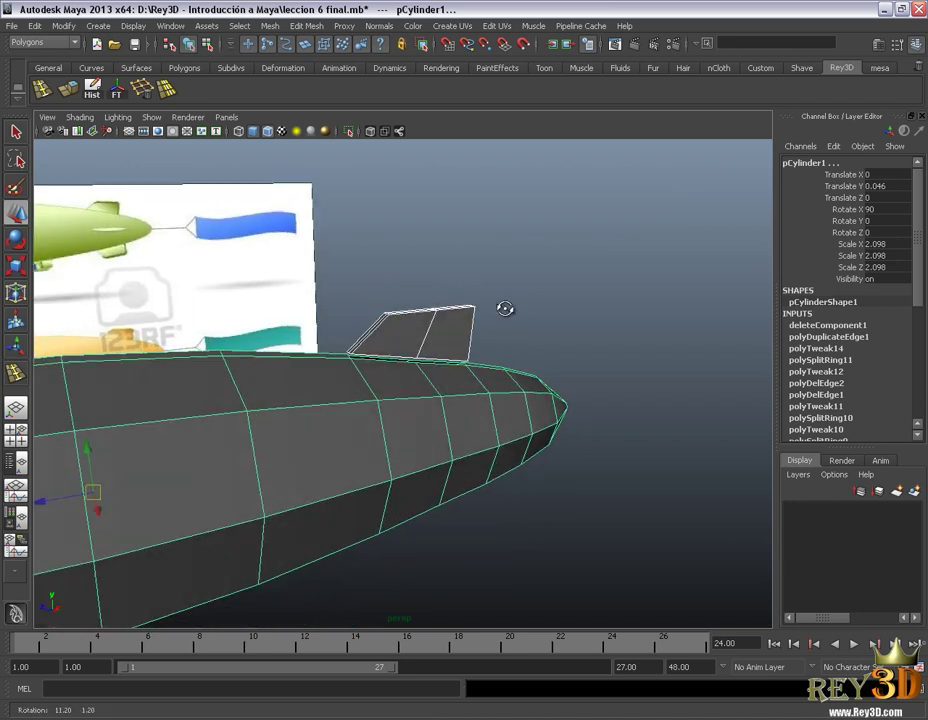
click(267, 26)
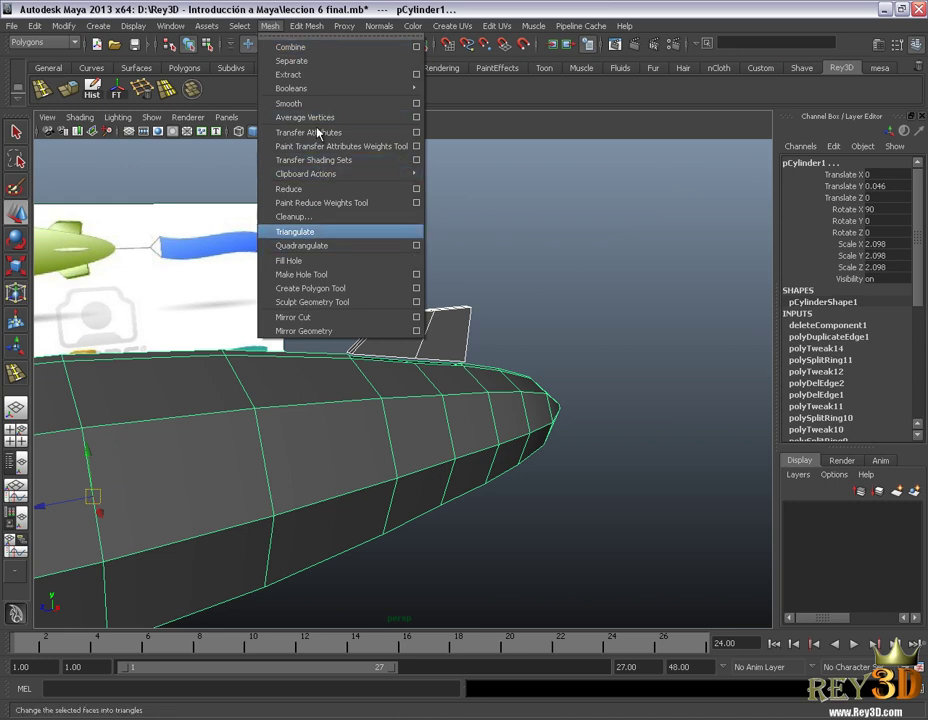
click(270, 26)
alt+drag(424, 379, 201, 112)
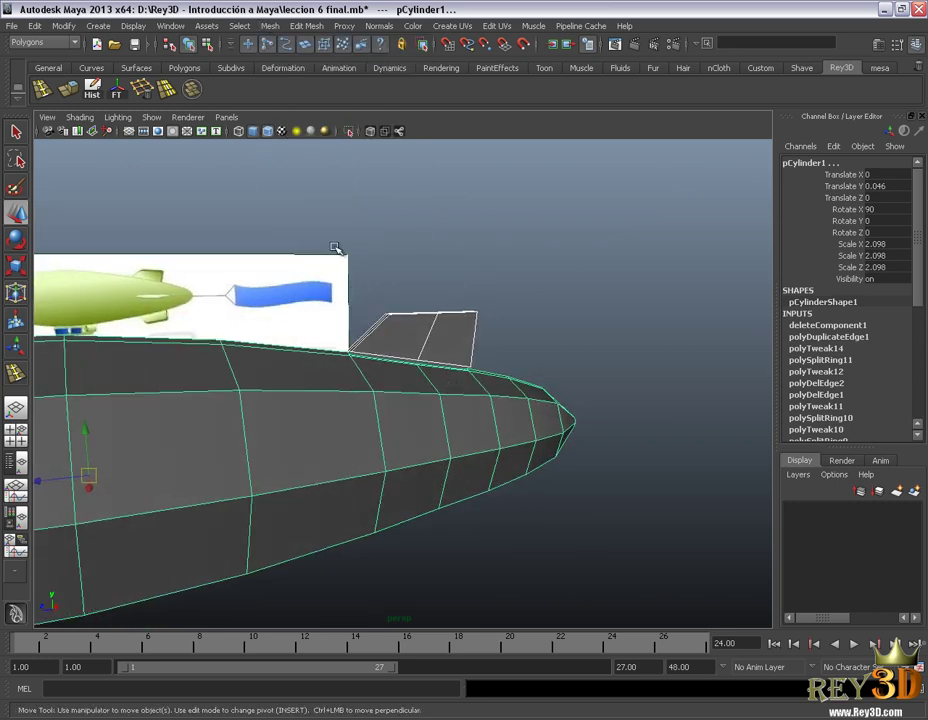
click(191, 88)
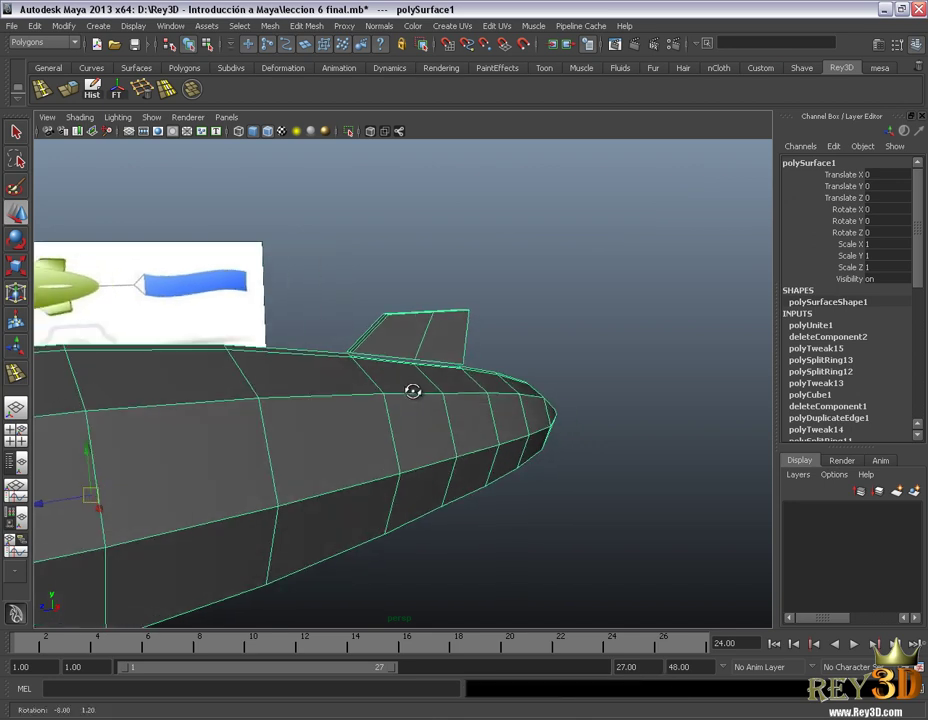
alt+right_drag(412, 387, 365, 377)
click(539, 348)
mouse_move(539, 348)
alt+mouse_down()
mouse_move(551, 437)
mouse_move(410, 391)
alt+mouse_up()
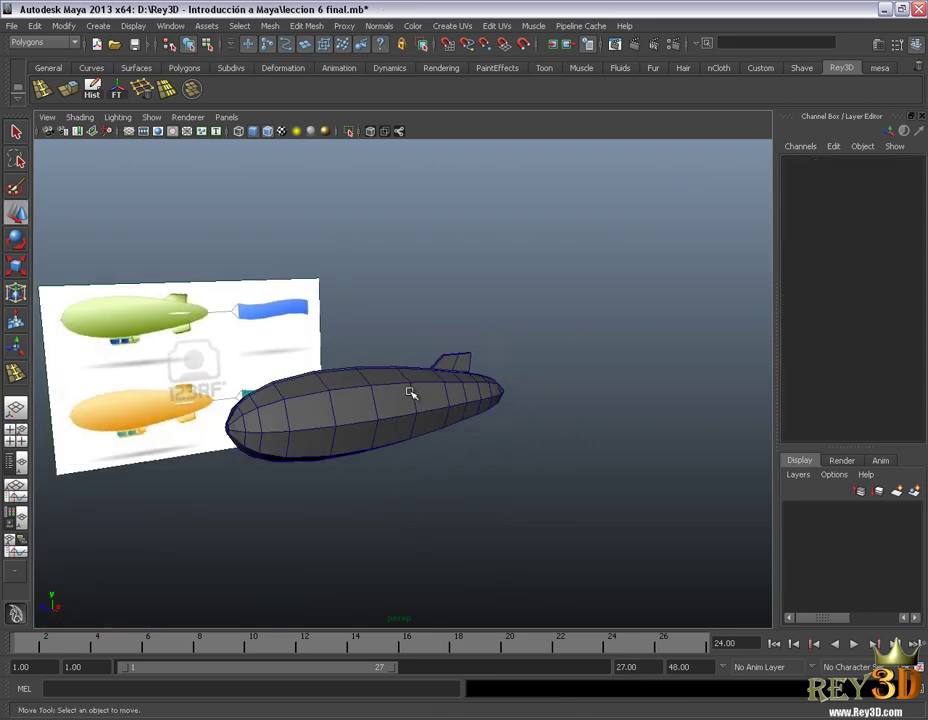
In Vertex mode, pick the fin's front base-corner vertex on the combined mesh and open Edit Mesh.
click(410, 391)
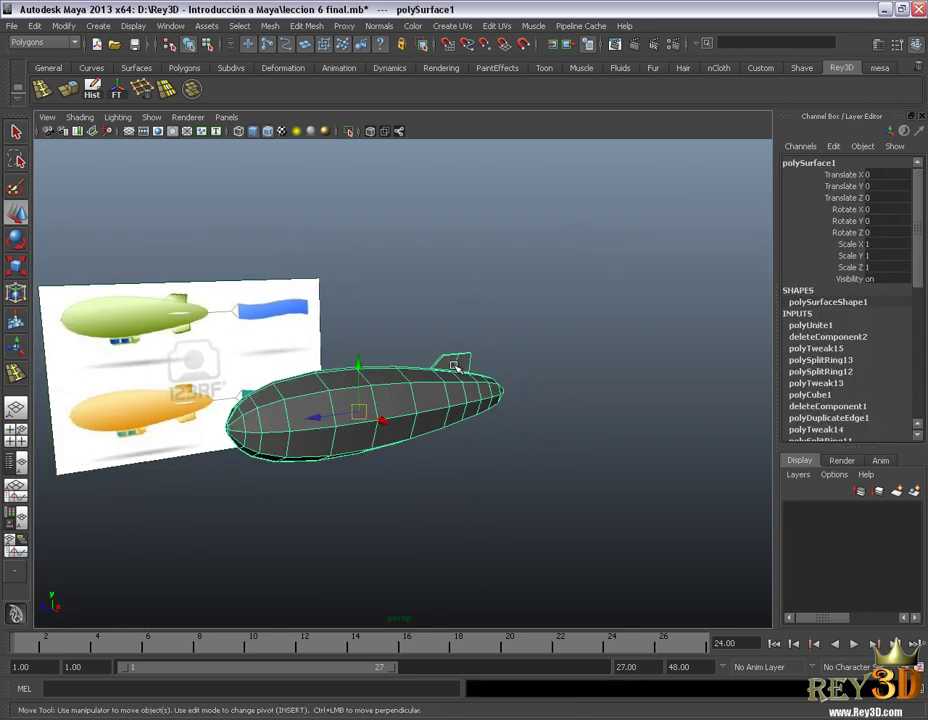
mouse_move(455, 367)
alt+right_down()
mouse_move(642, 482)
mouse_move(449, 482)
mouse_move(594, 575)
mouse_move(593, 509)
alt+right_up()
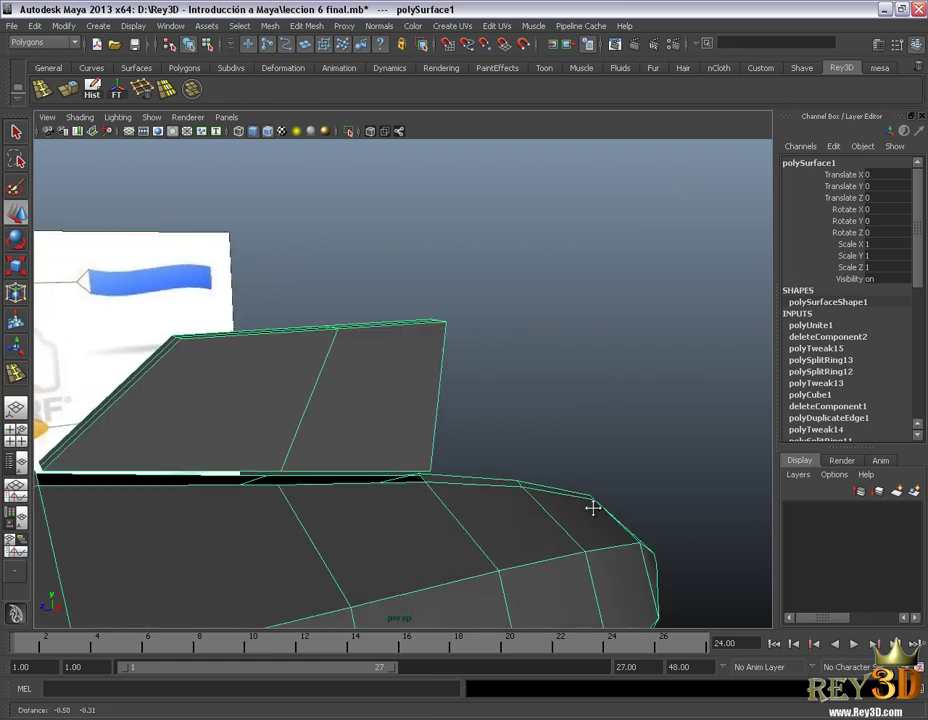
mouse_move(593, 509)
alt+mouse_down()
mouse_move(381, 481)
mouse_move(358, 510)
mouse_move(439, 466)
mouse_move(381, 463)
mouse_move(391, 491)
mouse_move(474, 414)
mouse_move(439, 410)
mouse_move(429, 464)
mouse_move(420, 395)
mouse_move(346, 443)
alt+mouse_up()
right_click(420, 395)
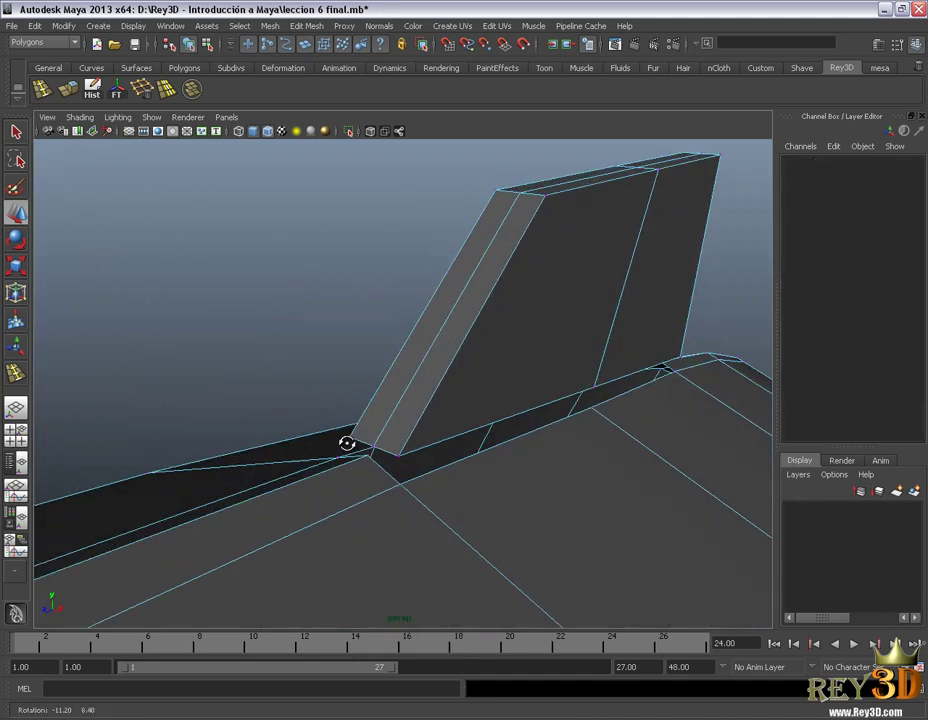
alt+right_drag(346, 443, 449, 472)
mouse_move(449, 472)
alt+middle_down()
mouse_move(439, 463)
mouse_move(421, 471)
alt+middle_up()
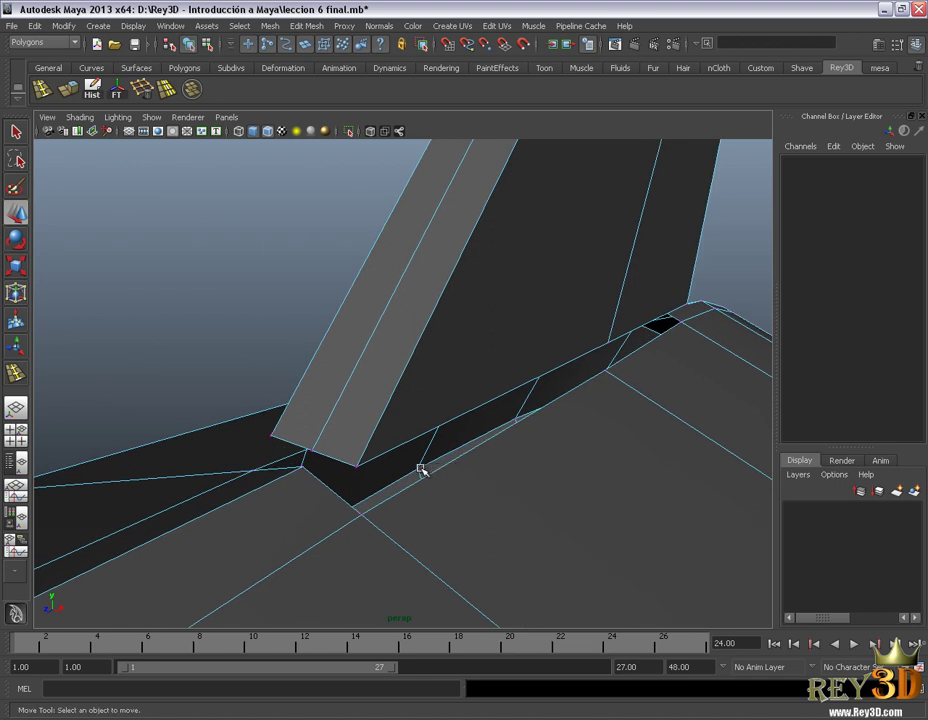
click(358, 468)
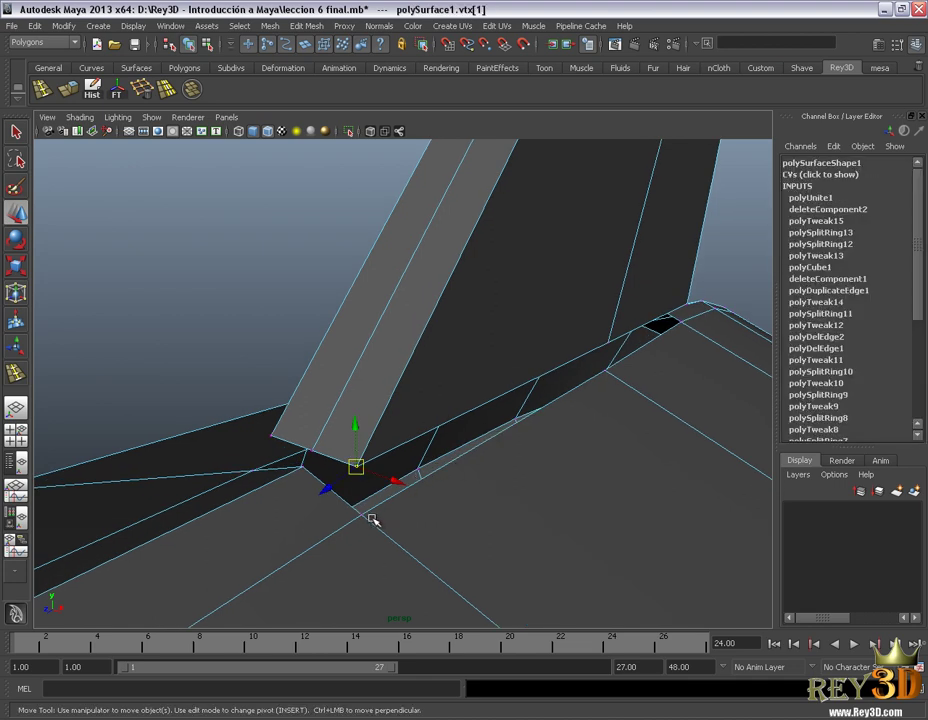
mouse_move(550, 515)
alt+mouse_down()
mouse_move(530, 480)
mouse_move(381, 443)
mouse_move(412, 445)
mouse_move(430, 388)
mouse_move(522, 373)
mouse_move(512, 338)
alt+mouse_up()
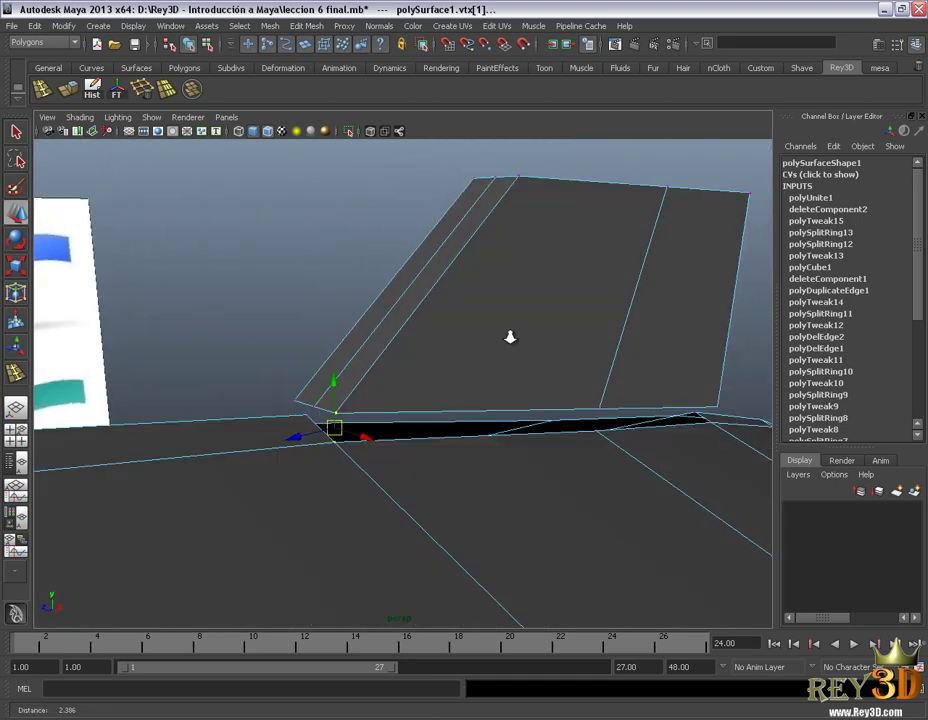
click(312, 26)
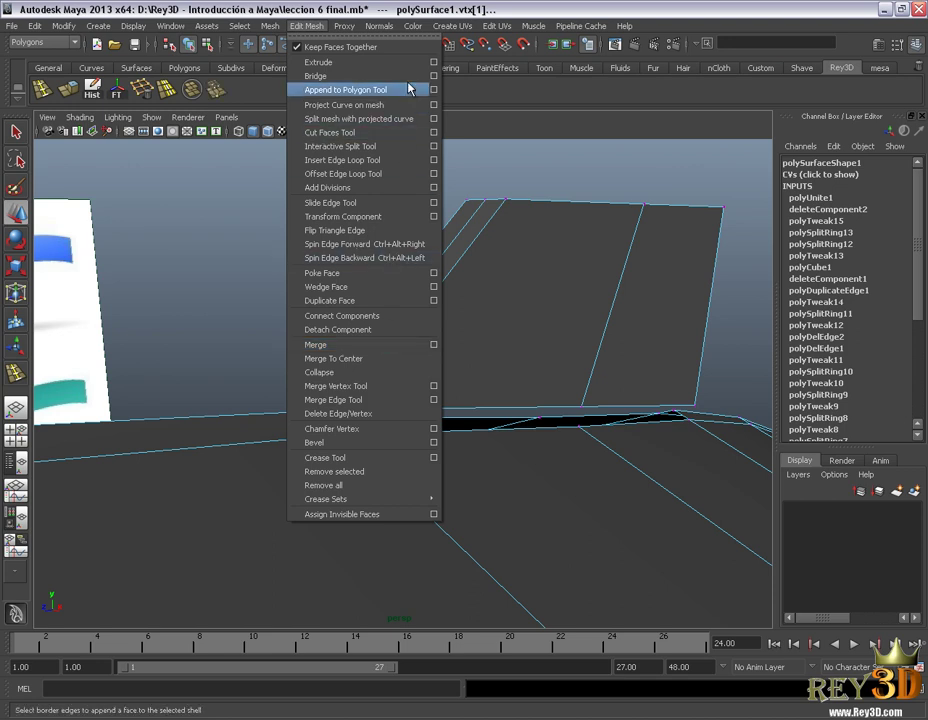
Merge the first two stray vertices at the fin base into their neighbours.
click(311, 27)
alt+drag(427, 510, 446, 464)
mouse_move(372, 453)
alt+mouse_down()
mouse_move(387, 441)
mouse_move(288, 291)
mouse_move(373, 434)
mouse_move(437, 468)
mouse_move(395, 431)
mouse_move(385, 469)
alt+mouse_up()
click(216, 93)
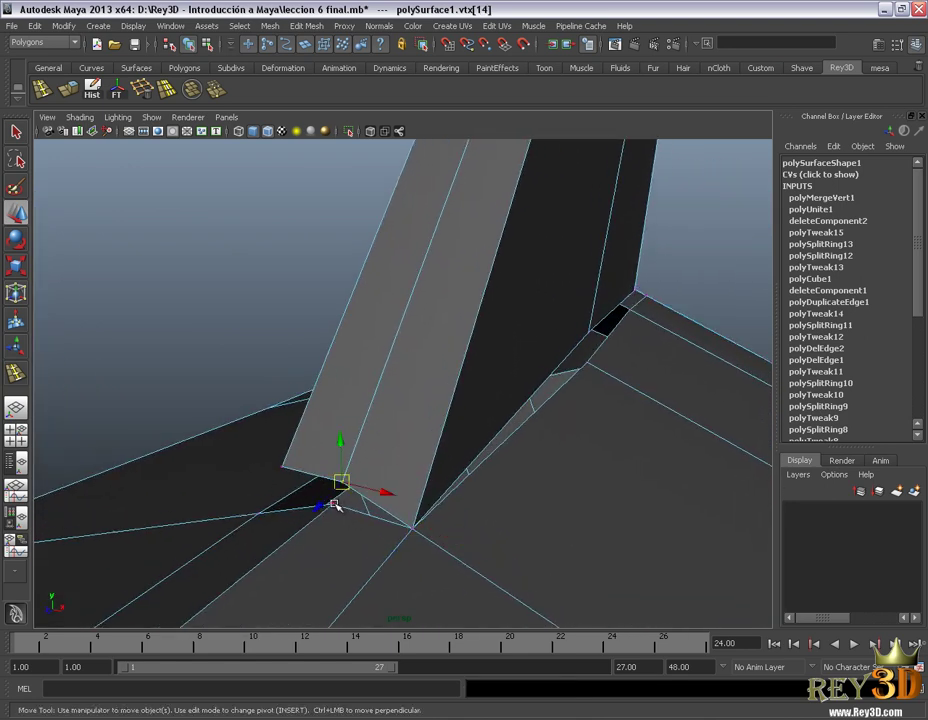
click(216, 93)
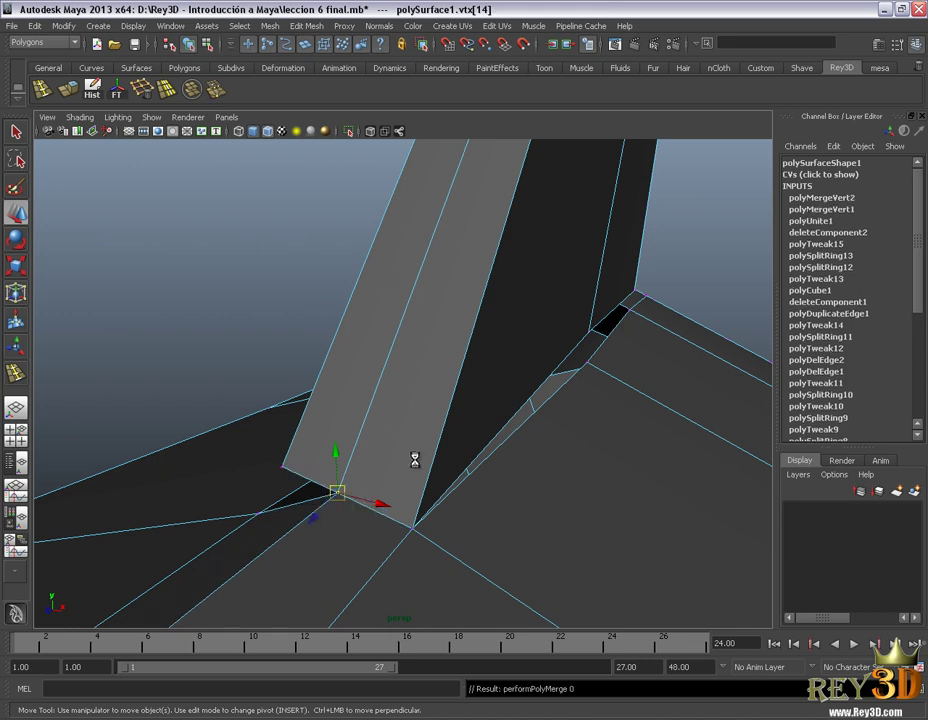
mouse_move(414, 460)
alt+mouse_down()
mouse_move(487, 464)
mouse_move(451, 453)
mouse_move(507, 468)
alt+mouse_up()
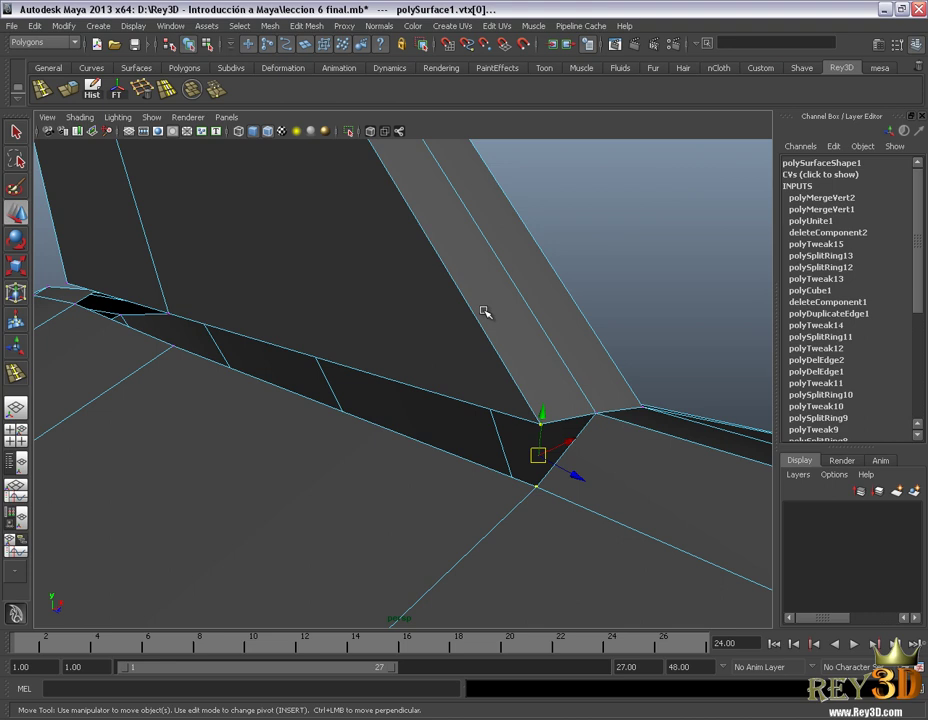
Select the vertex at the fin's rear base and merge it to close that gap.
shift+right_drag(483, 312, 487, 316)
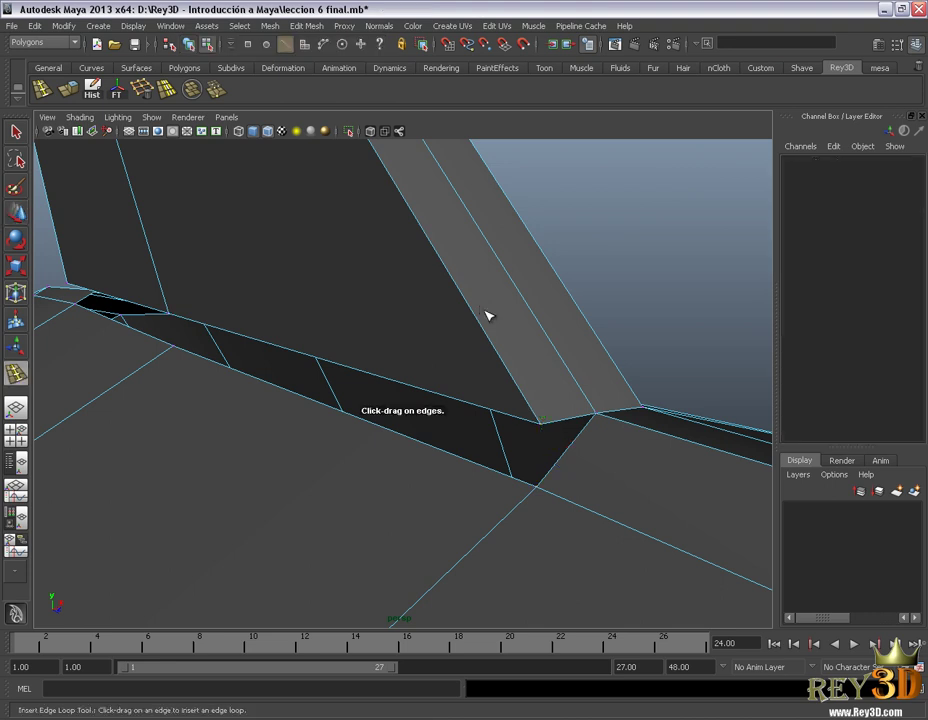
key(ctrl+z)
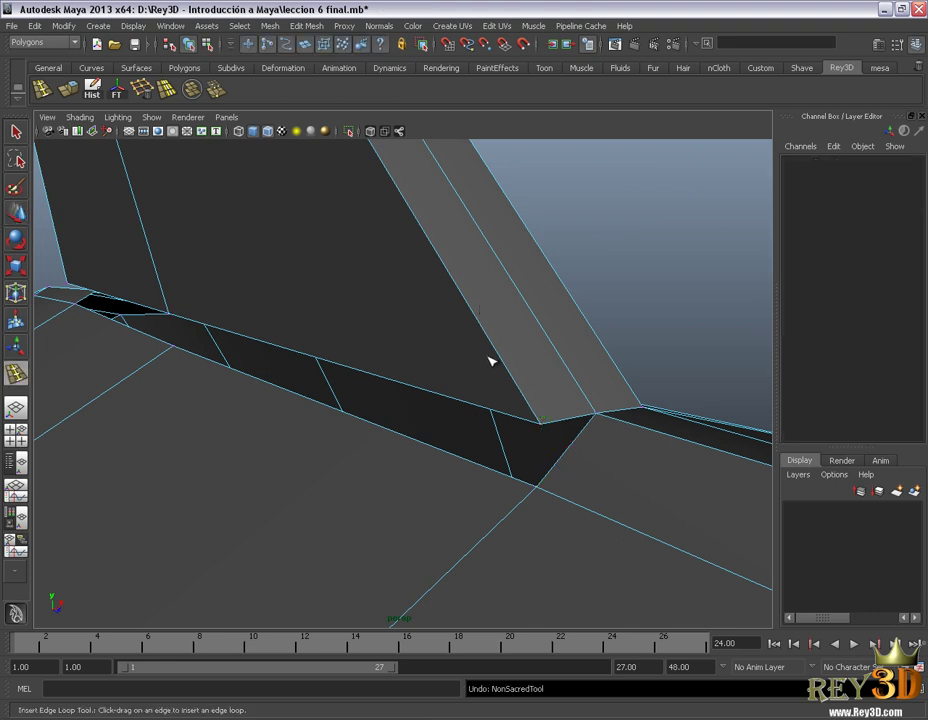
alt+middle_drag(490, 361, 429, 396)
key(w)
right_drag(459, 360, 405, 364)
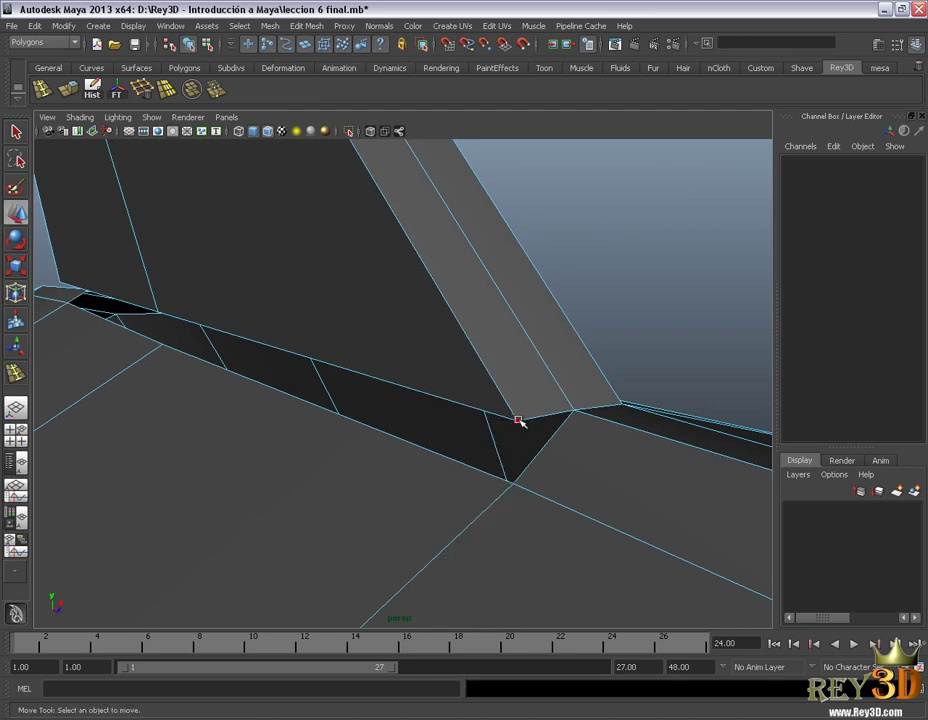
click(518, 420)
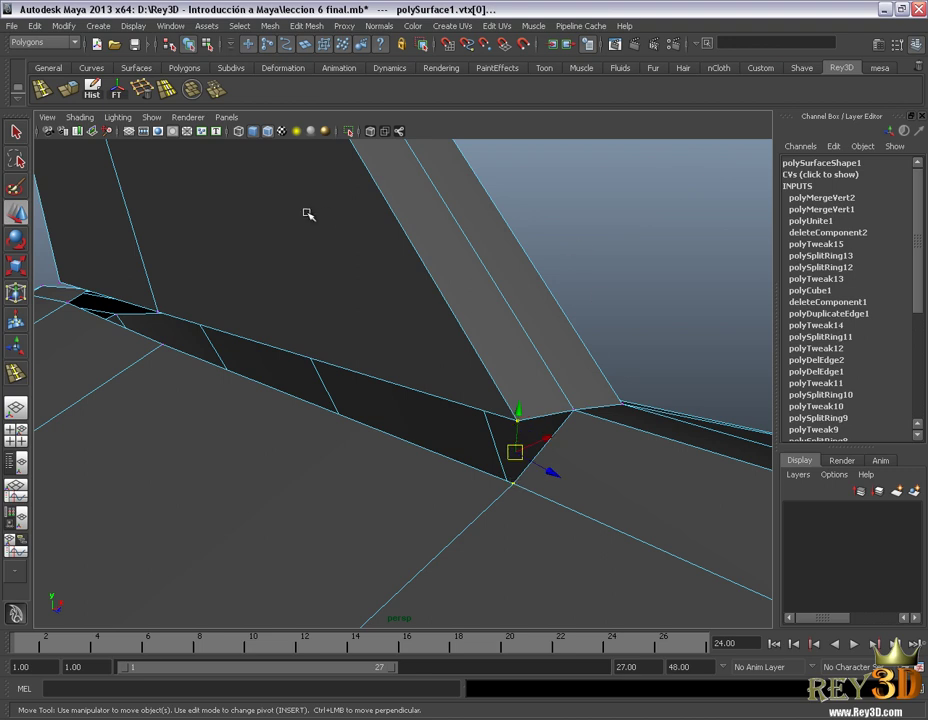
click(191, 88)
Repeat merges on the dark strip and the vertices under the fin edge until they collapse.
mouse_move(280, 331)
alt+mouse_down()
mouse_move(357, 396)
mouse_move(281, 390)
alt+mouse_up()
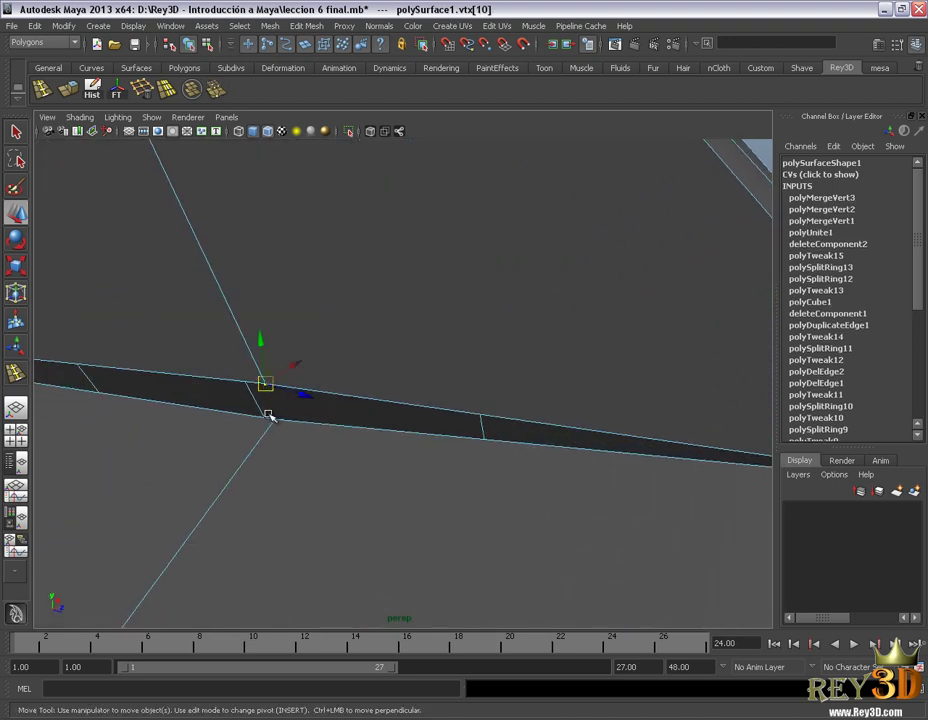
mouse_move(448, 302)
alt+mouse_down()
mouse_move(481, 311)
mouse_move(401, 295)
mouse_move(393, 278)
mouse_move(371, 348)
mouse_move(311, 394)
mouse_move(407, 355)
mouse_move(317, 356)
mouse_move(313, 367)
mouse_move(340, 365)
mouse_move(340, 408)
alt+mouse_up()
key(g)
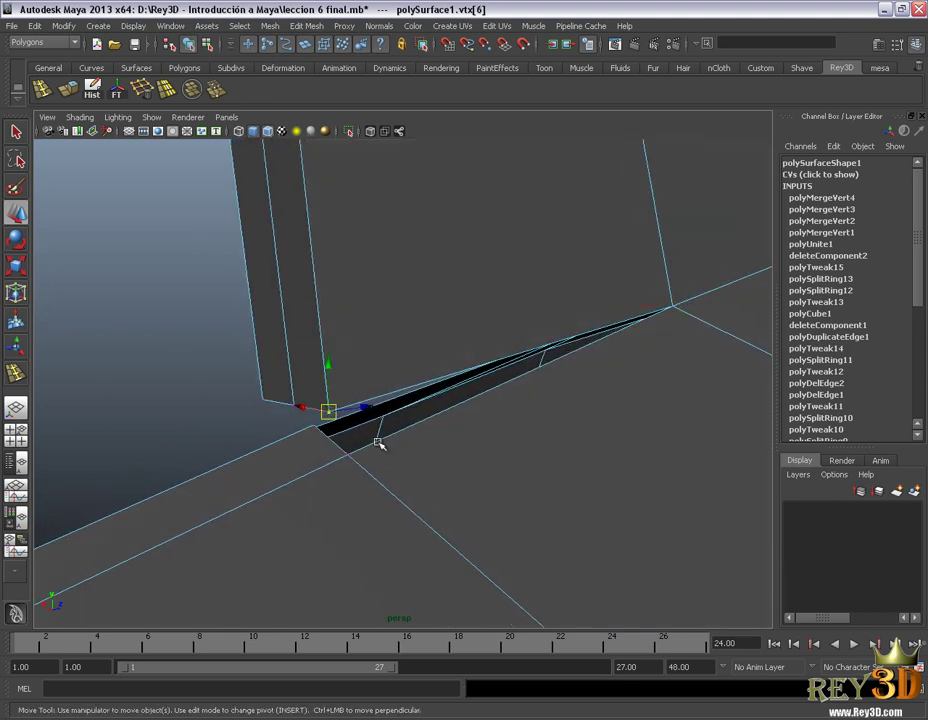
key(g)
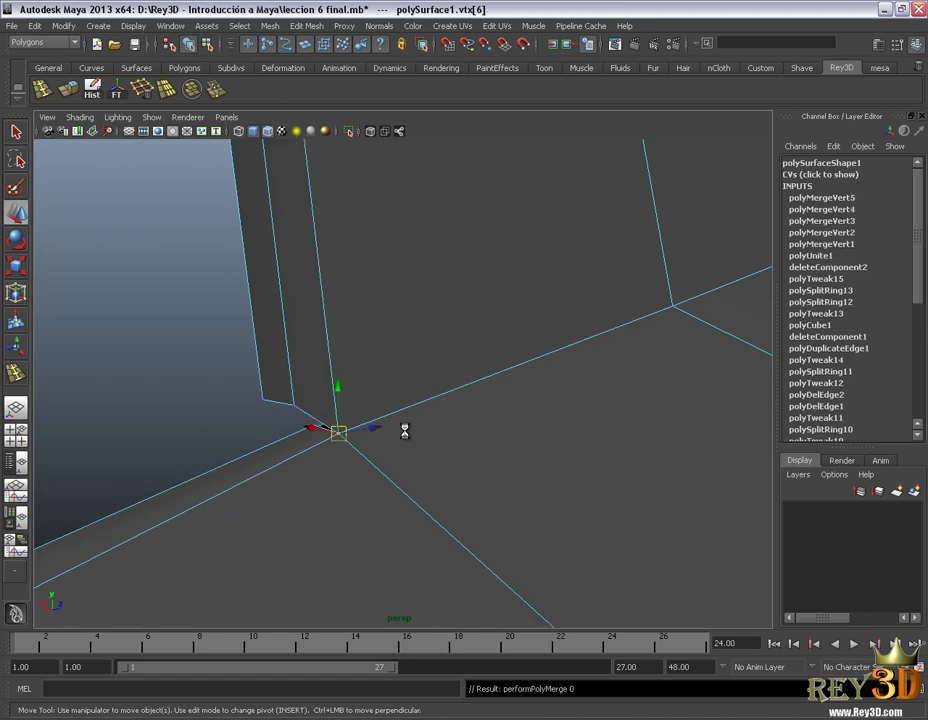
mouse_move(372, 409)
alt+mouse_down()
mouse_move(358, 338)
mouse_move(414, 373)
alt+mouse_up()
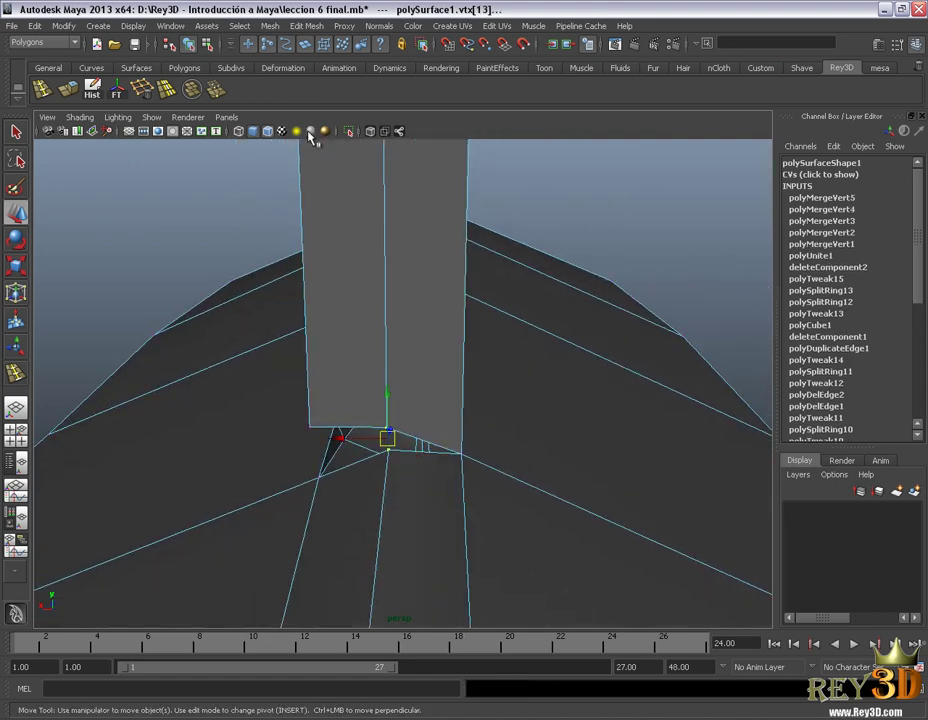
click(216, 89)
mouse_move(280, 348)
alt+mouse_down()
mouse_move(331, 337)
mouse_move(410, 398)
alt+mouse_up()
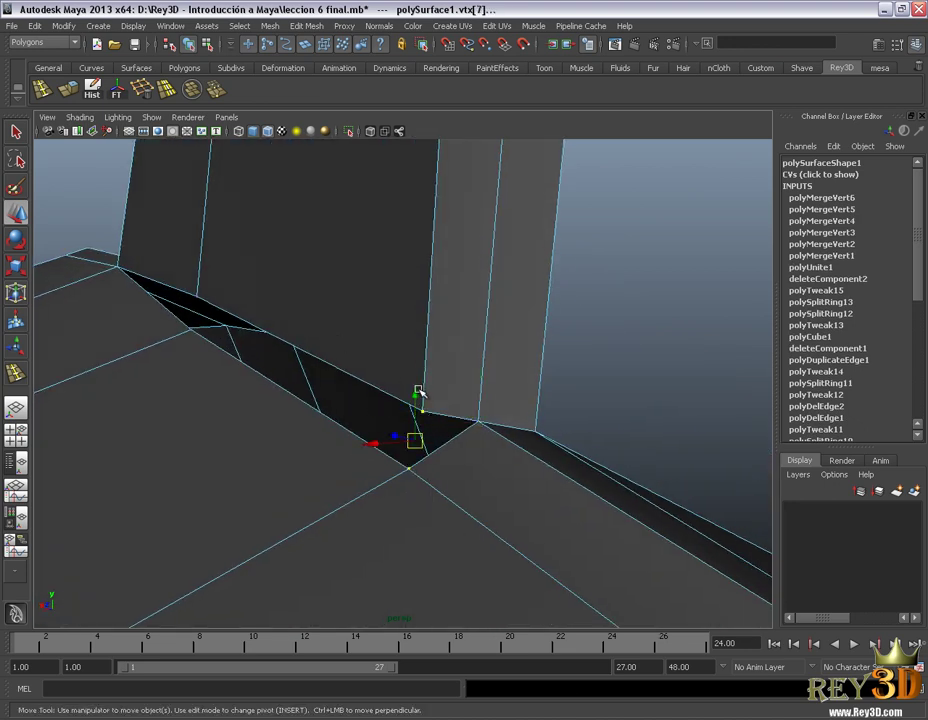
key(g)
Merge the black sliver's vertices, inspect the closed seam, and return to object selection.
mouse_move(200, 300)
alt+mouse_down()
mouse_move(236, 292)
mouse_move(244, 335)
mouse_move(312, 421)
alt+mouse_up()
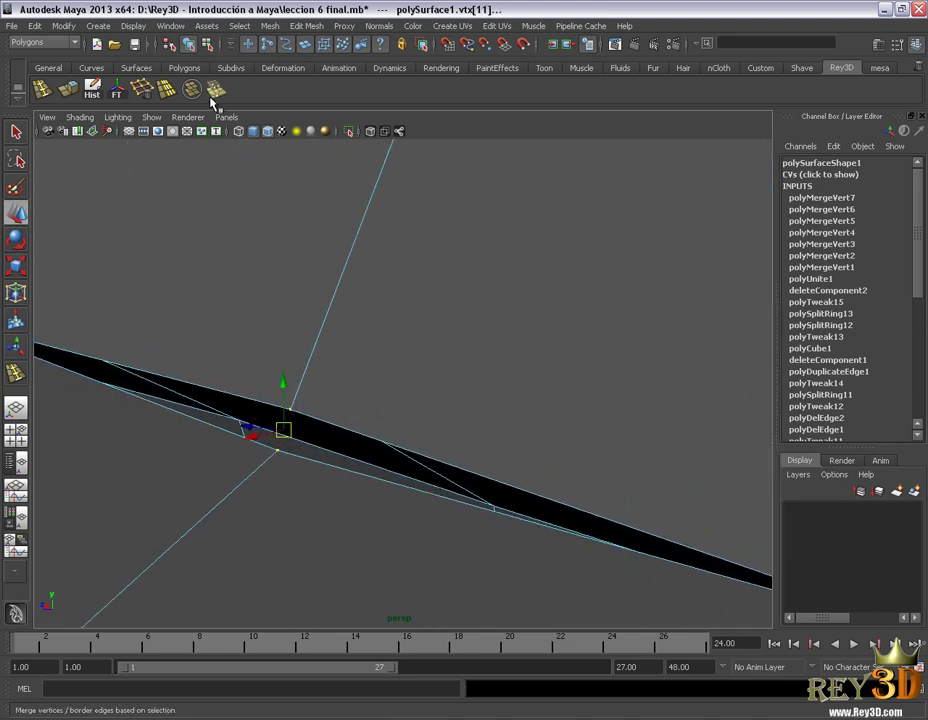
click(216, 92)
mouse_move(439, 425)
alt+mouse_down()
mouse_move(242, 368)
mouse_move(429, 360)
mouse_move(249, 379)
mouse_move(596, 389)
mouse_move(560, 372)
mouse_move(489, 400)
alt+mouse_up()
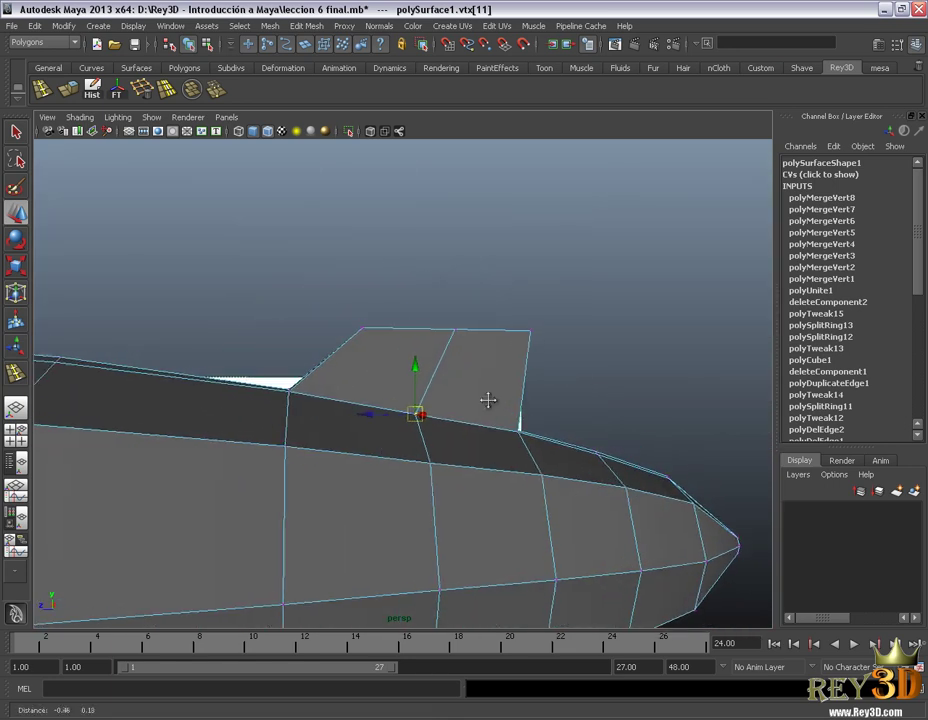
right_drag(472, 350, 590, 284)
click(590, 284)
alt+drag(590, 284, 399, 514)
scroll(464, 425, down, 3)
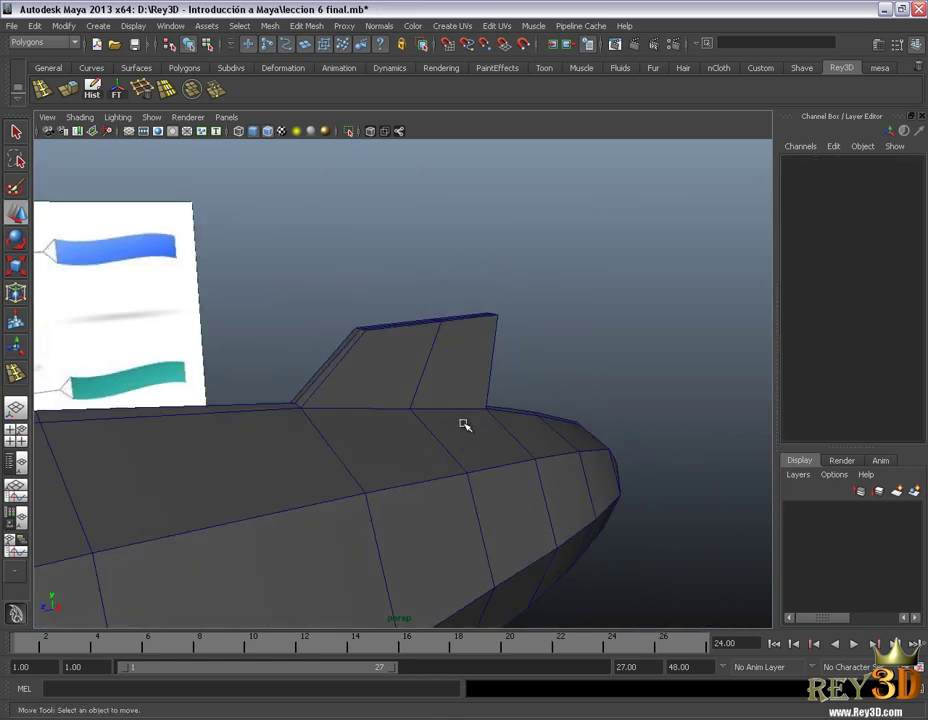
click(348, 429)
key(w)
scroll(454, 375, down, 3)
scroll(435, 376, down, 3)
click(423, 420)
mouse_move(435, 376)
alt+mouse_down()
mouse_move(423, 420)
mouse_move(532, 474)
mouse_move(364, 441)
alt+mouse_up()
mouse_move(413, 476)
alt+mouse_down()
mouse_move(441, 381)
mouse_move(378, 393)
alt+mouse_up()
click(378, 392)
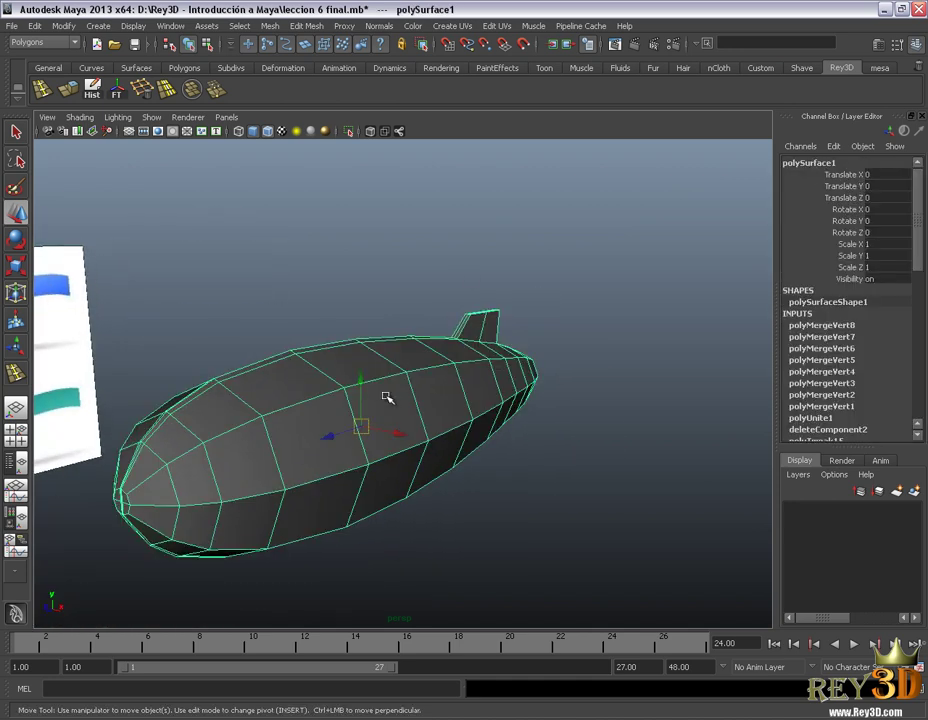
key(3)
click(387, 271)
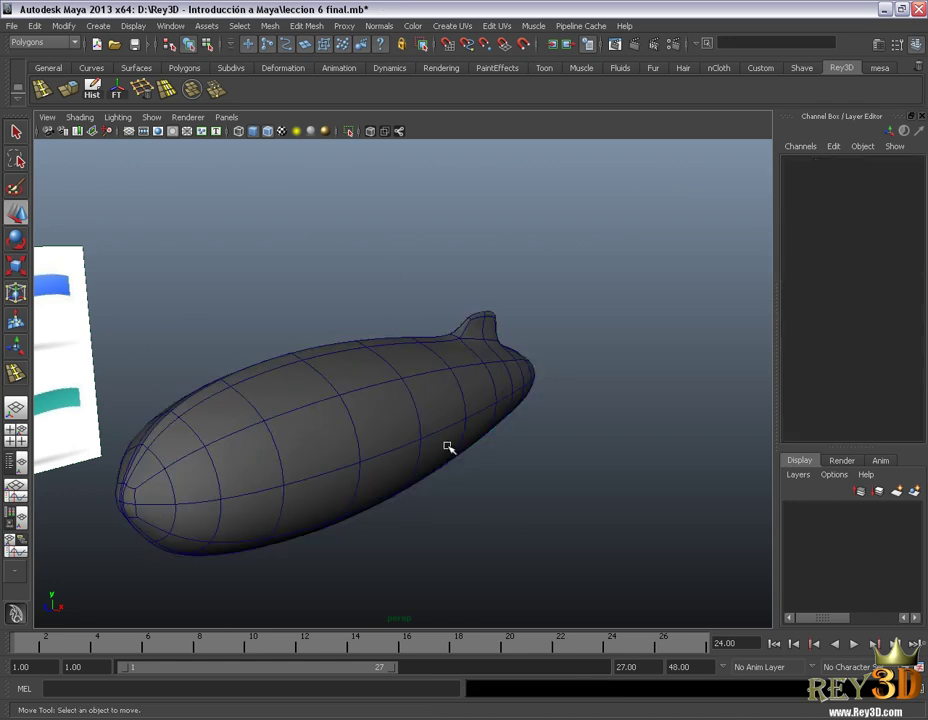
mouse_move(447, 447)
alt+mouse_down()
mouse_move(468, 440)
mouse_move(288, 435)
mouse_move(354, 439)
mouse_move(383, 341)
mouse_move(456, 358)
mouse_move(431, 348)
mouse_move(465, 386)
alt+mouse_up()
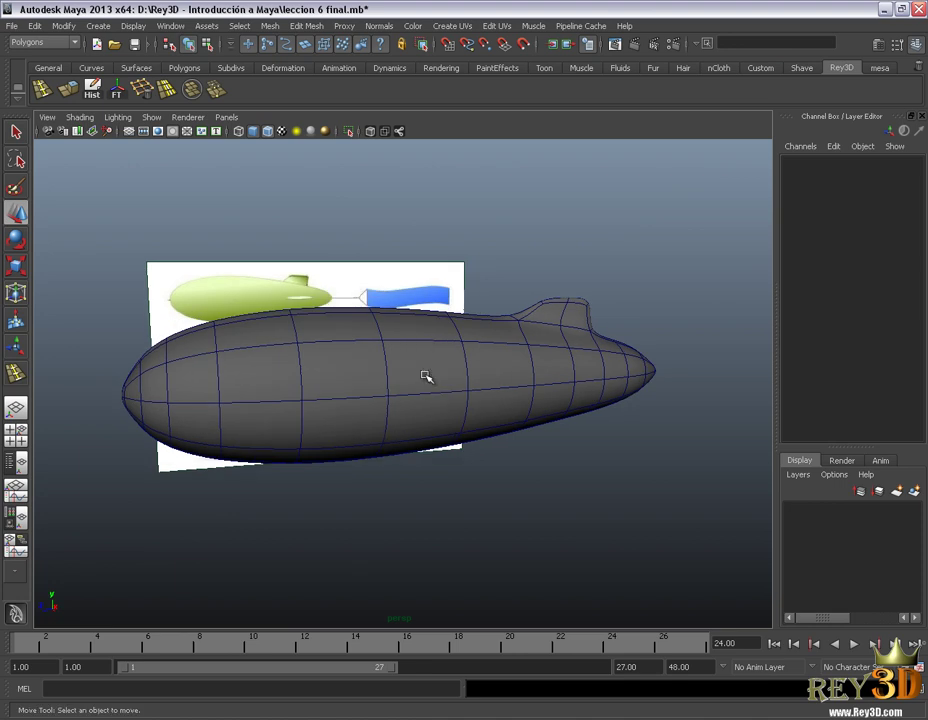
mouse_move(466, 404)
alt+mouse_down()
mouse_move(497, 393)
mouse_move(492, 401)
alt+mouse_up()
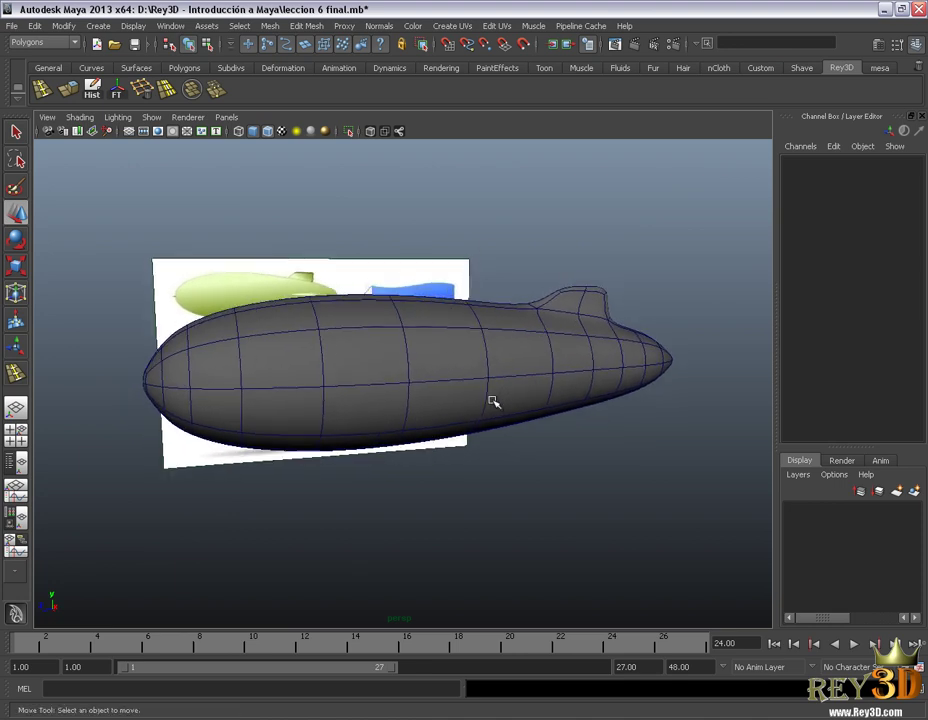
click(80, 117)
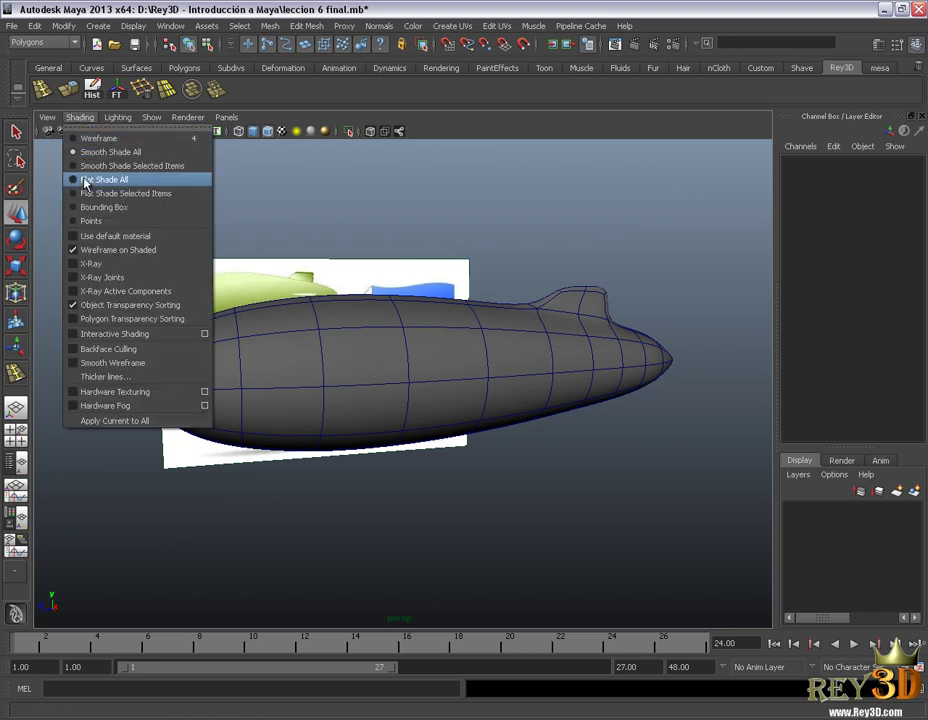
click(90, 306)
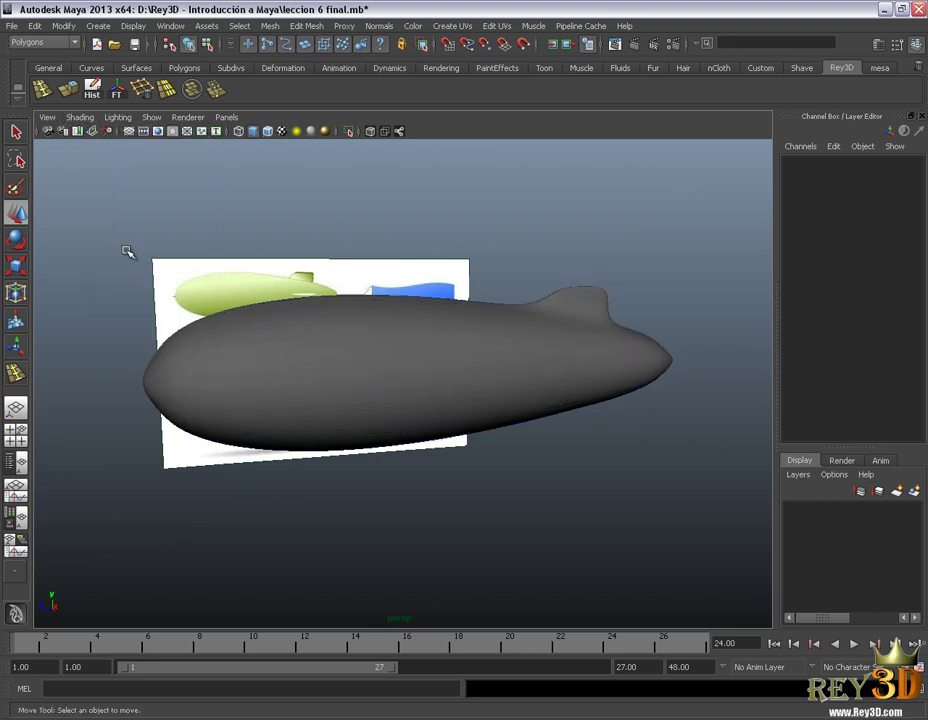
click(268, 132)
click(268, 132)
mouse_move(300, 300)
alt+mouse_down()
mouse_move(352, 352)
mouse_move(410, 338)
mouse_move(449, 366)
mouse_move(385, 364)
mouse_move(371, 385)
mouse_move(408, 406)
mouse_move(420, 390)
alt+mouse_up()
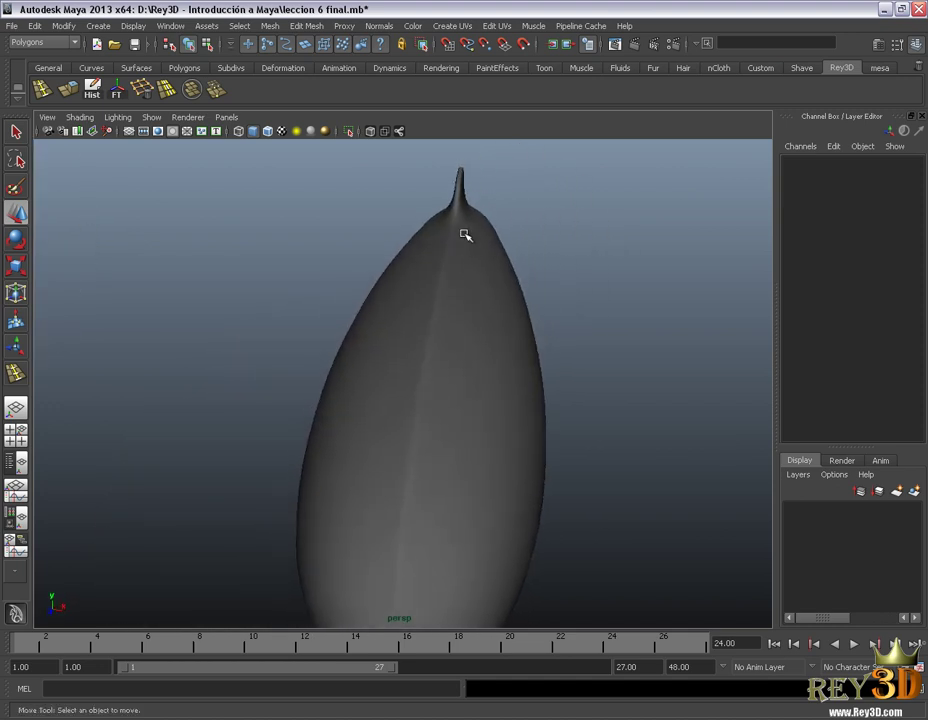
mouse_move(397, 537)
alt+mouse_down()
mouse_move(327, 362)
mouse_move(425, 323)
mouse_move(508, 403)
mouse_move(329, 385)
mouse_move(391, 329)
mouse_move(356, 545)
mouse_move(255, 474)
mouse_move(201, 458)
mouse_move(356, 449)
mouse_move(244, 435)
mouse_move(221, 397)
mouse_move(344, 433)
mouse_move(346, 488)
mouse_move(408, 364)
mouse_move(415, 370)
mouse_move(393, 397)
mouse_move(404, 422)
mouse_move(391, 413)
mouse_move(555, 282)
alt+mouse_up()
click(415, 370)
key(1)
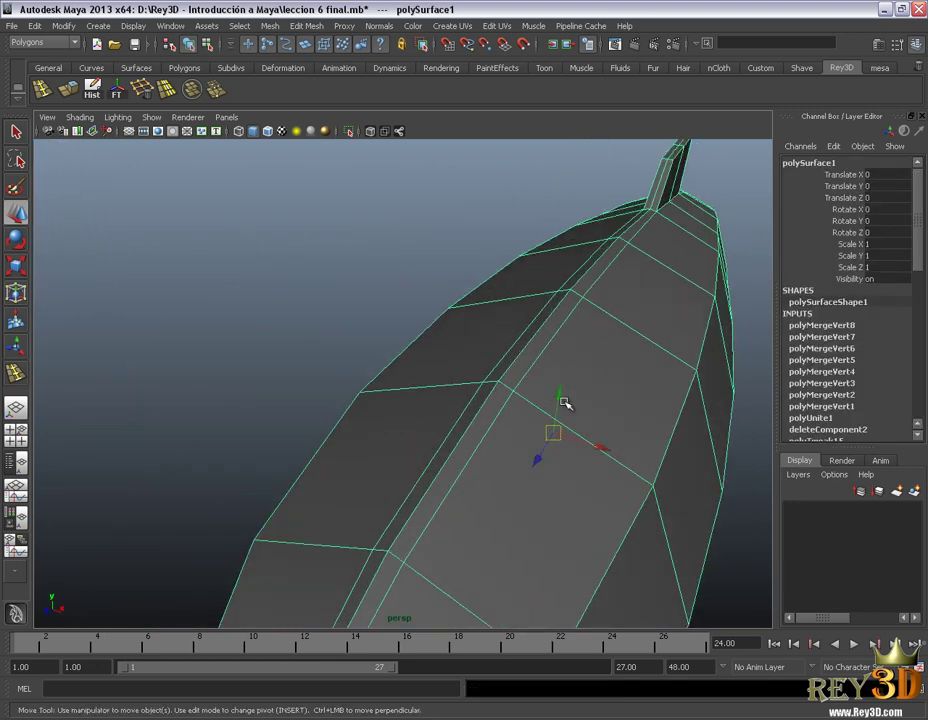
alt+right_drag(565, 402, 524, 375)
key(3)
alt+drag(472, 331, 383, 268)
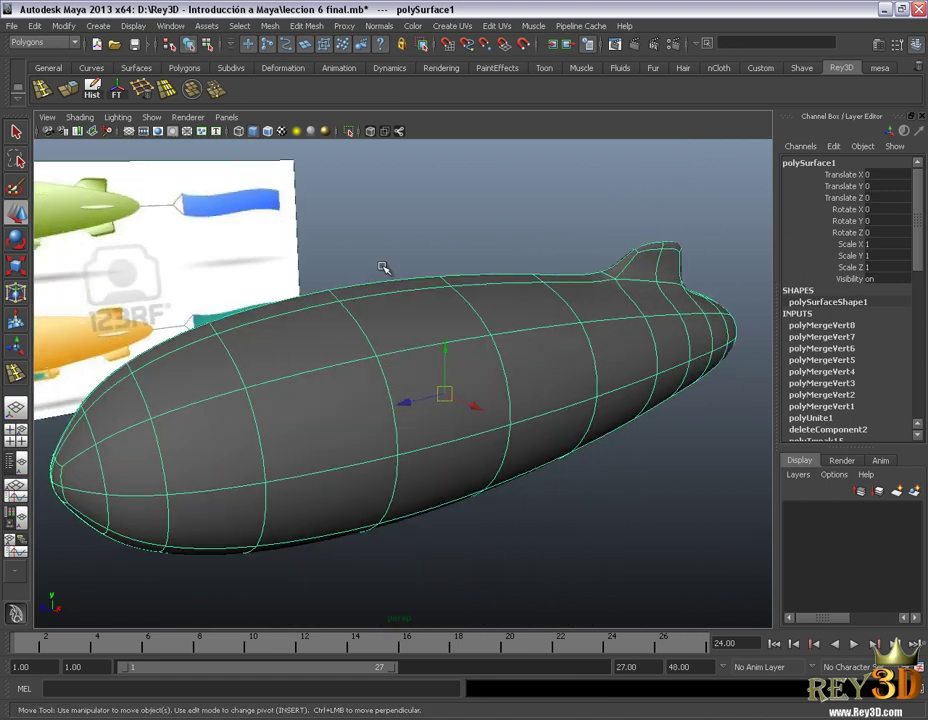
click(453, 269)
mouse_move(453, 269)
alt+mouse_down()
mouse_move(526, 362)
mouse_move(488, 347)
mouse_move(549, 356)
mouse_move(528, 356)
alt+mouse_up()
alt+right_drag(528, 356, 508, 343)
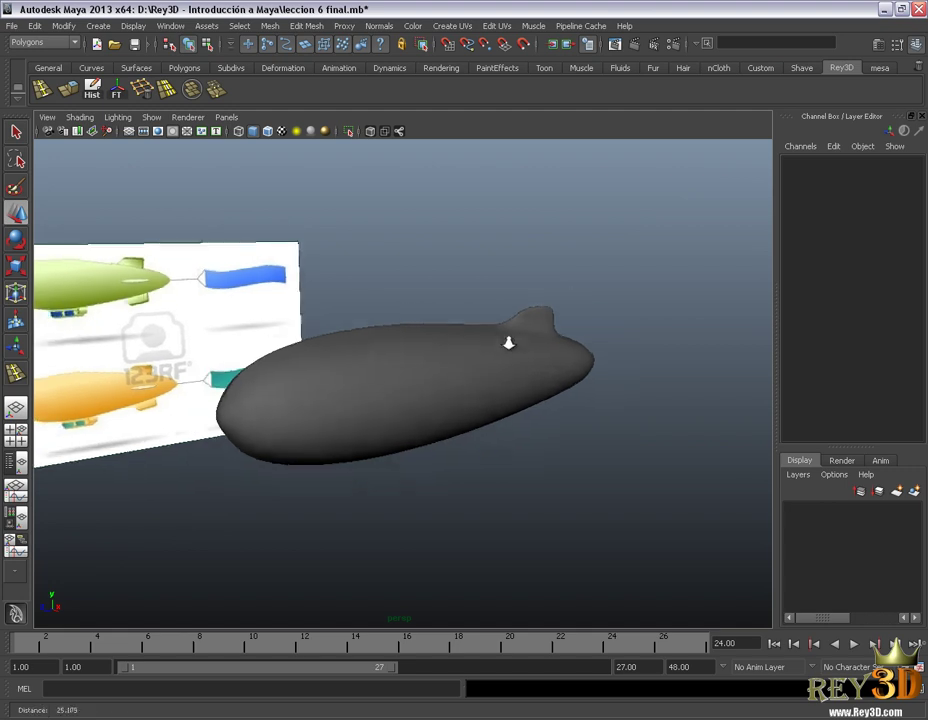
mouse_move(508, 343)
alt+mouse_down()
mouse_move(555, 340)
mouse_move(586, 406)
alt+mouse_up()
mouse_move(586, 406)
alt+right_down()
mouse_move(505, 457)
mouse_move(400, 310)
alt+right_up()
Create a new polygon cube, pCube2.
click(98, 25)
mouse_move(132, 61)
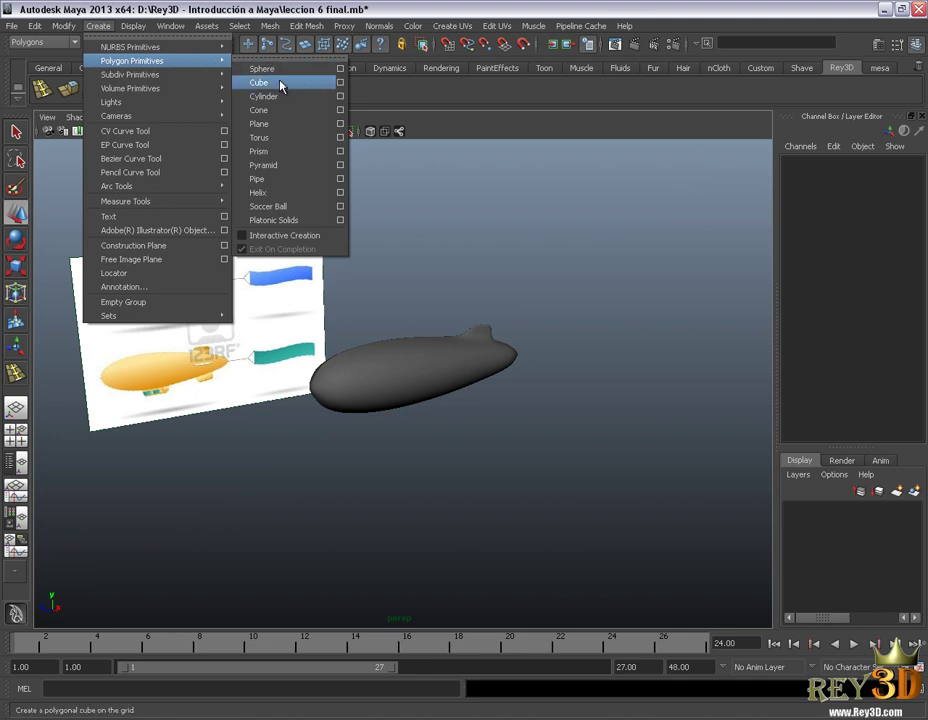
click(270, 83)
alt+drag(400, 380, 430, 385)
mouse_move(403, 373)
alt+right_down()
mouse_move(468, 408)
mouse_move(439, 383)
mouse_move(429, 354)
mouse_move(515, 403)
alt+right_up()
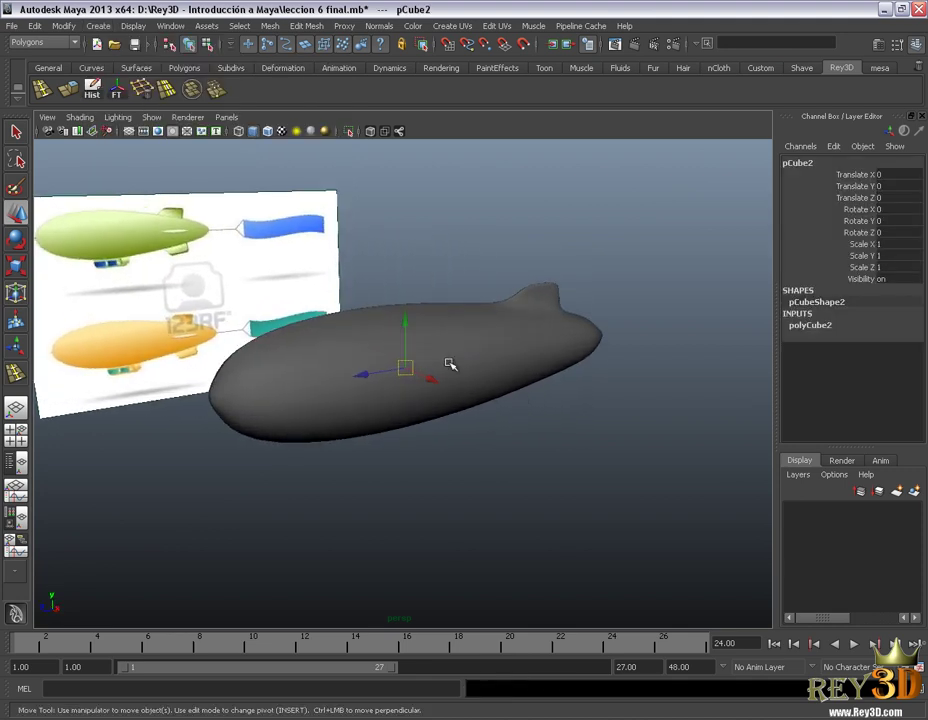
mouse_move(450, 364)
alt+right_down()
mouse_move(512, 400)
mouse_move(512, 285)
alt+right_up()
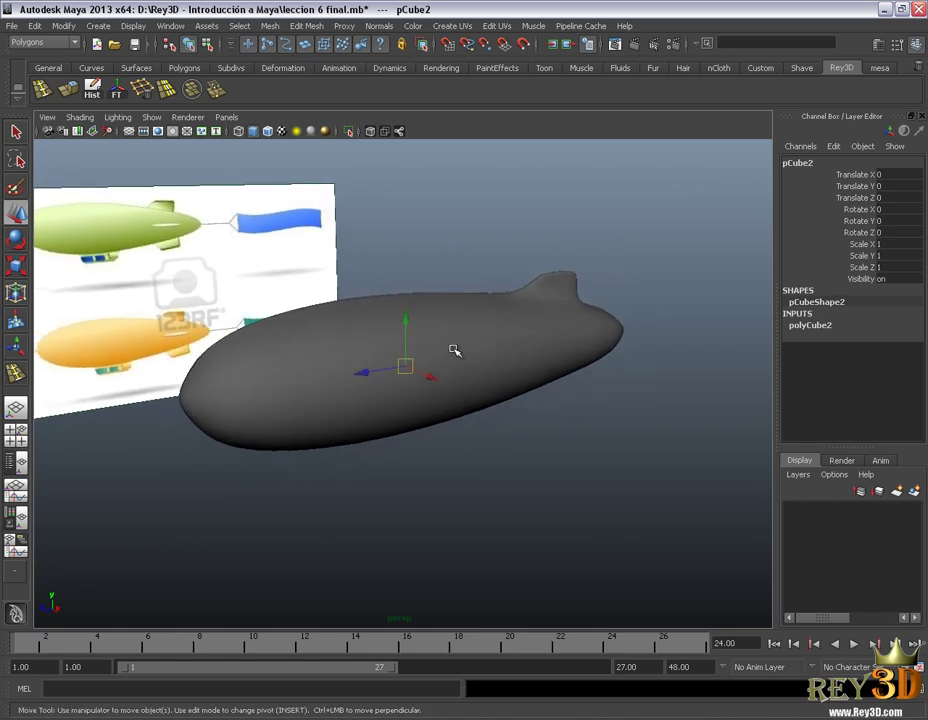
Move the cube along X to 6.574 under the blimp, using the grid and wireframe view temporarily.
click(151, 117)
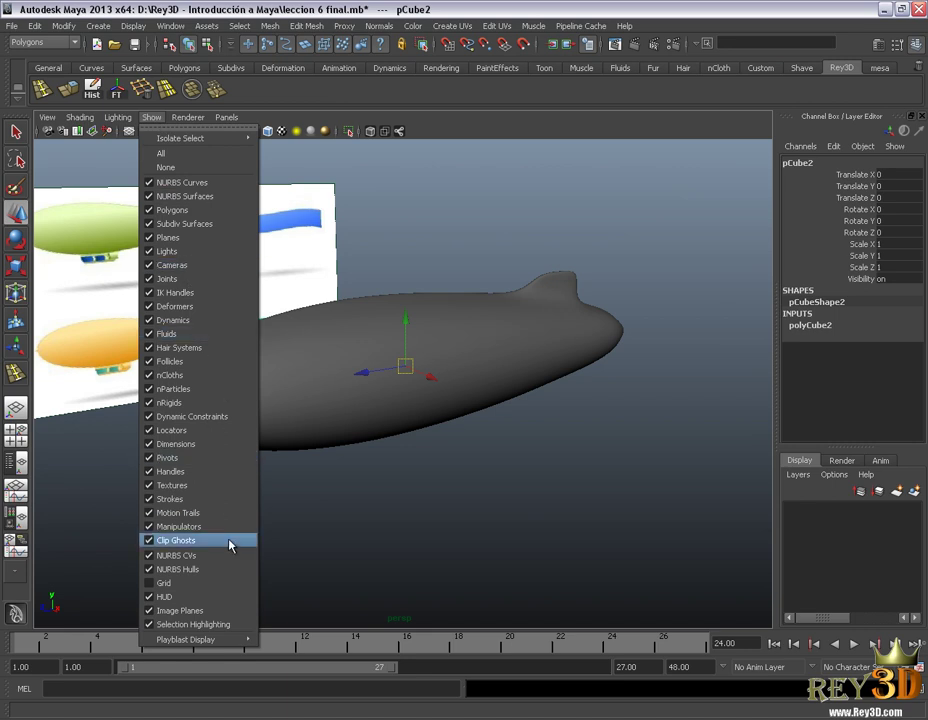
click(229, 594)
mouse_move(229, 594)
alt+mouse_down()
mouse_move(518, 385)
mouse_move(547, 387)
mouse_move(522, 416)
alt+mouse_up()
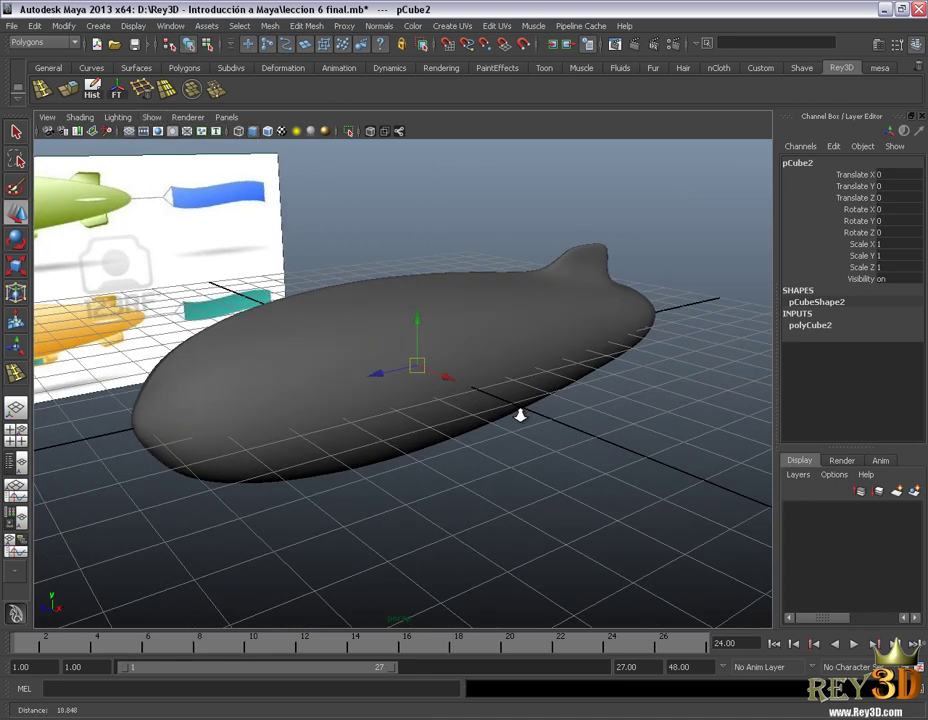
key(4)
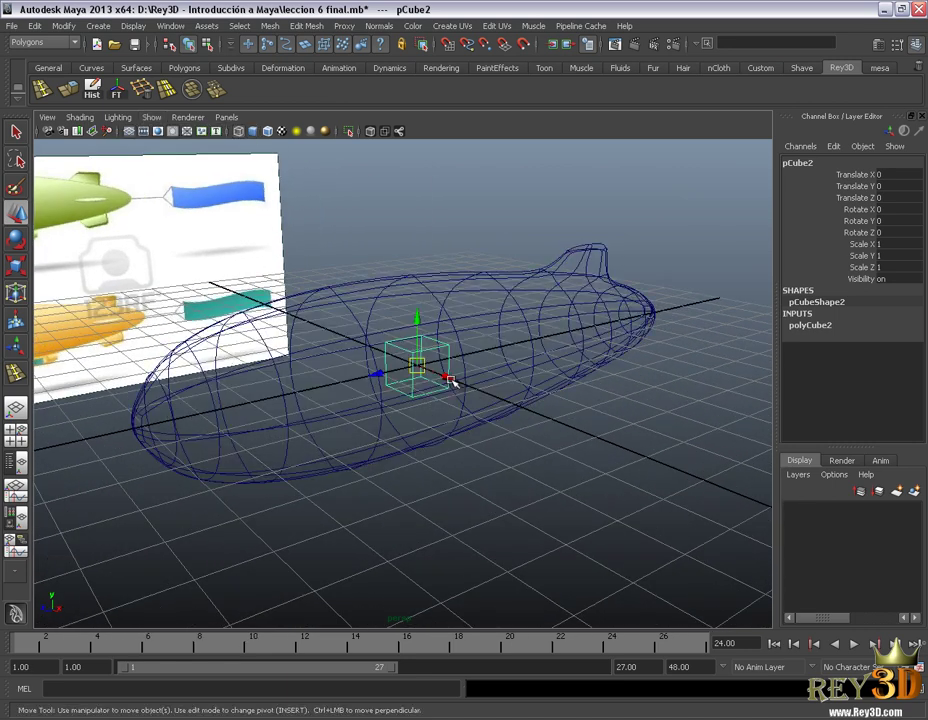
mouse_move(490, 397)
alt+mouse_down()
mouse_move(449, 395)
mouse_move(367, 418)
mouse_move(431, 422)
mouse_move(499, 386)
mouse_move(637, 468)
alt+mouse_up()
scroll(499, 386, down, 2)
scroll(590, 379, down, 2)
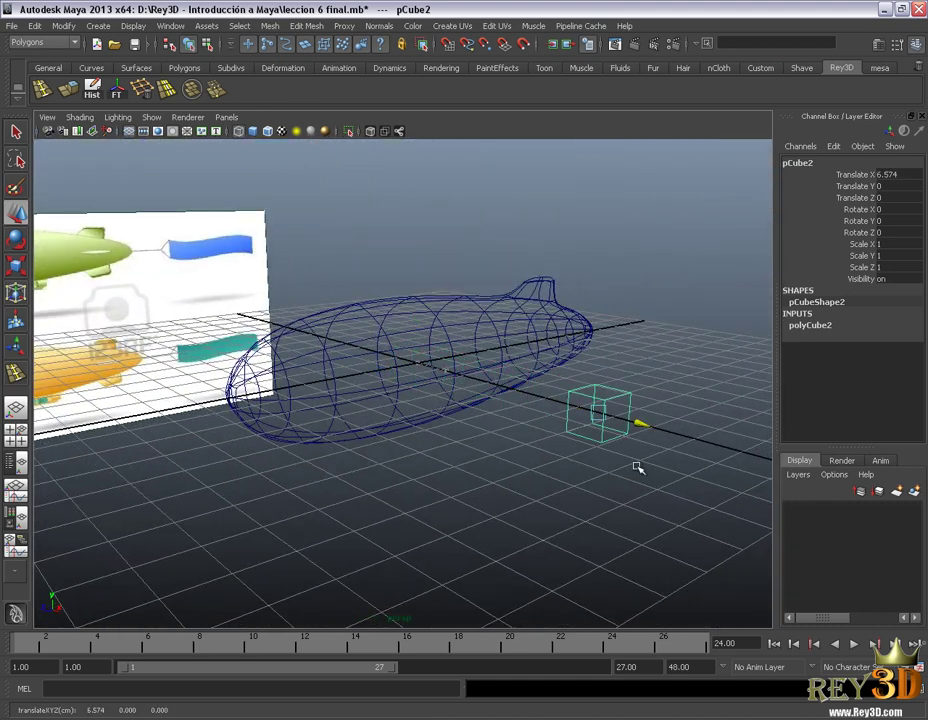
click(151, 117)
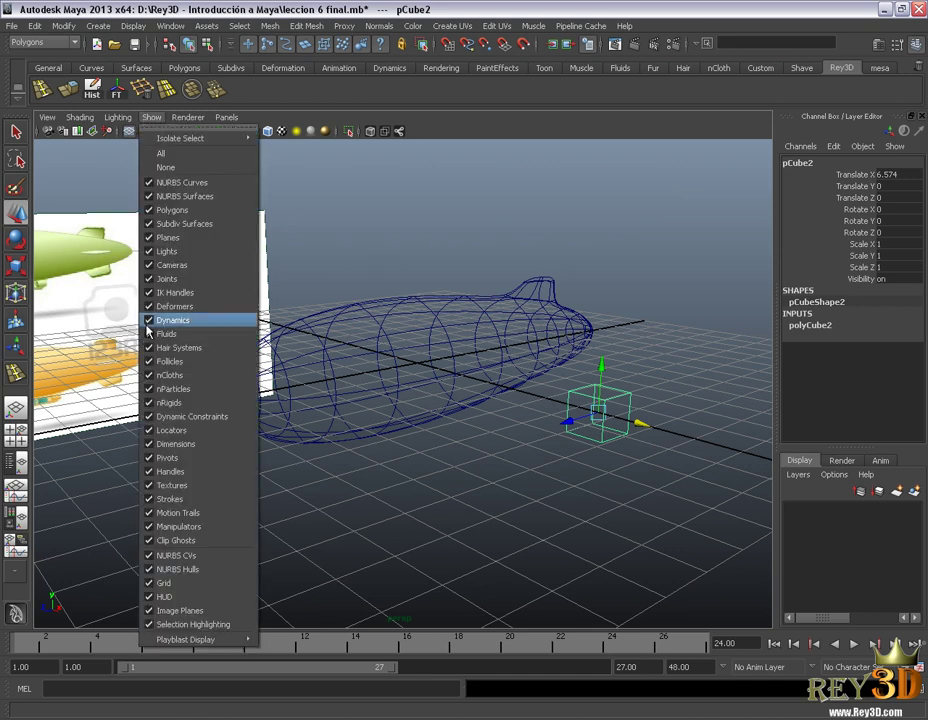
click(162, 588)
alt+drag(551, 491, 535, 462)
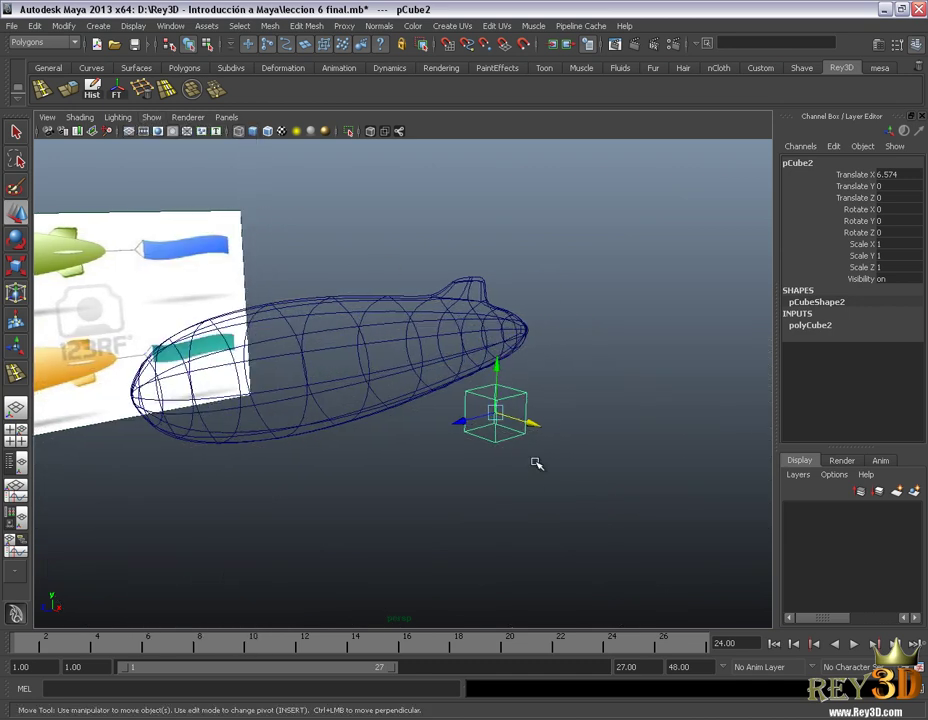
key(5)
Compare the cube's smooth preview (3) with its hard-edged look (1), ending unsmoothed.
alt+right_drag(470, 410, 576, 480)
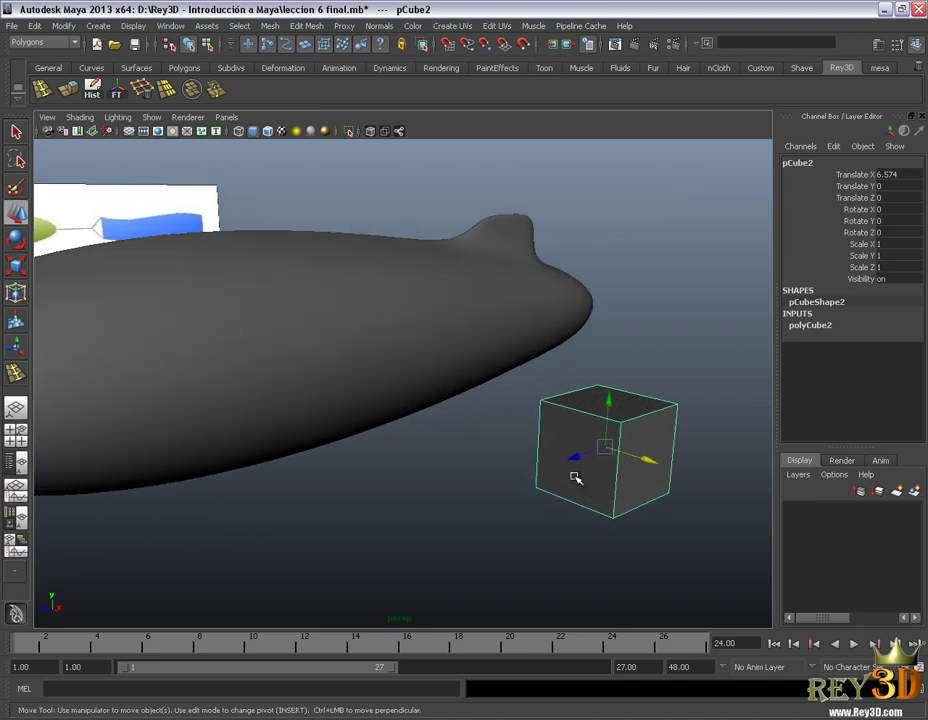
mouse_move(576, 480)
alt+middle_down()
mouse_move(442, 444)
mouse_move(458, 438)
alt+middle_up()
alt+right_drag(458, 438, 472, 447)
alt+middle_drag(472, 446, 483, 437)
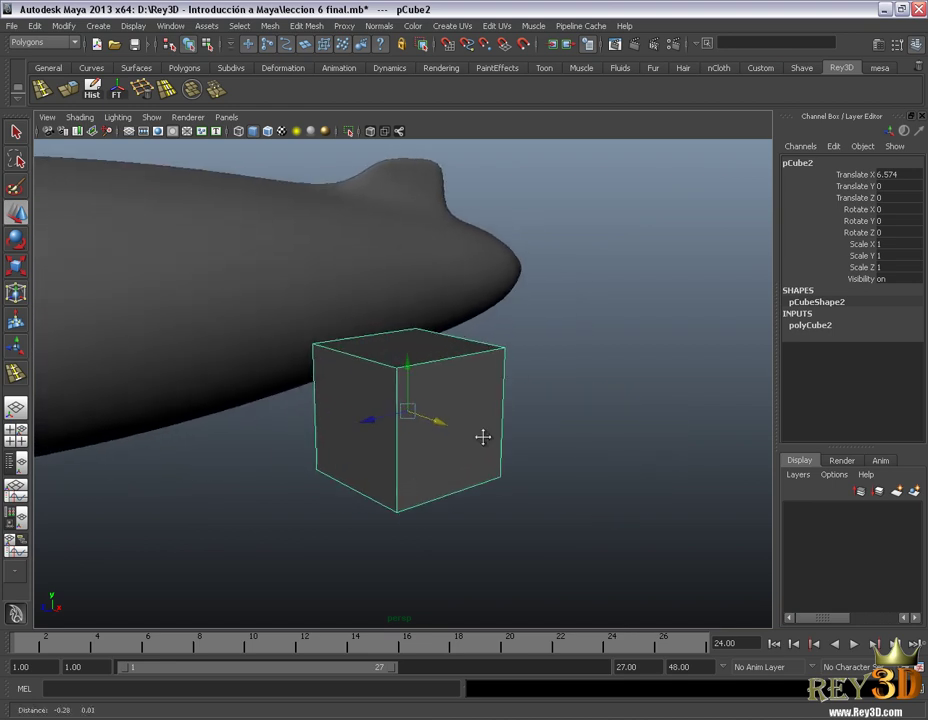
mouse_move(460, 420)
alt+right_down()
mouse_move(483, 431)
mouse_move(445, 413)
alt+right_up()
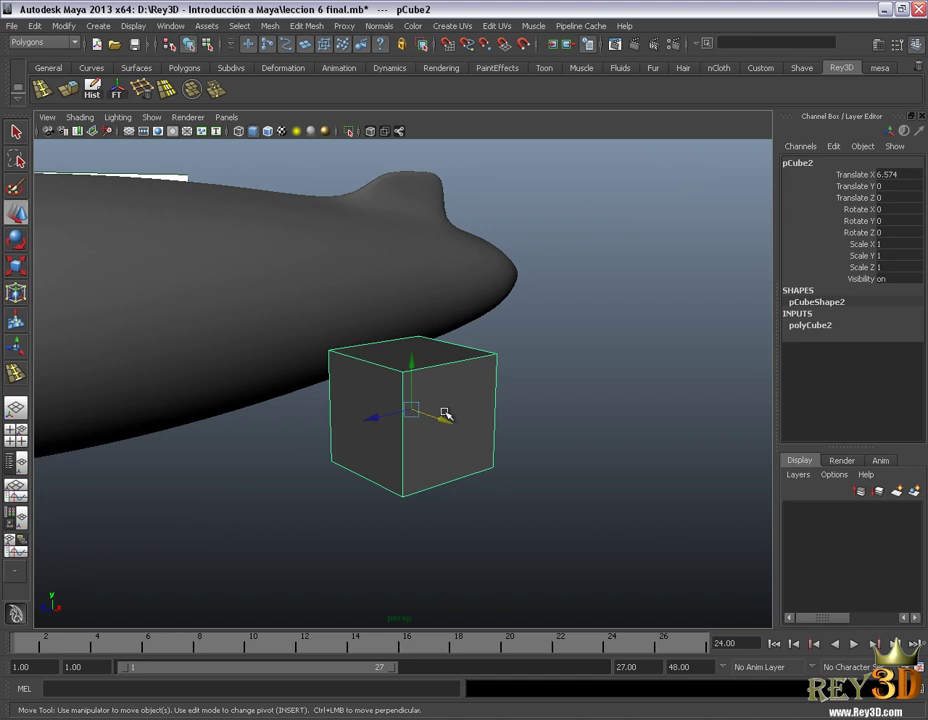
alt+drag(463, 411, 462, 402)
alt+right_drag(462, 402, 518, 356)
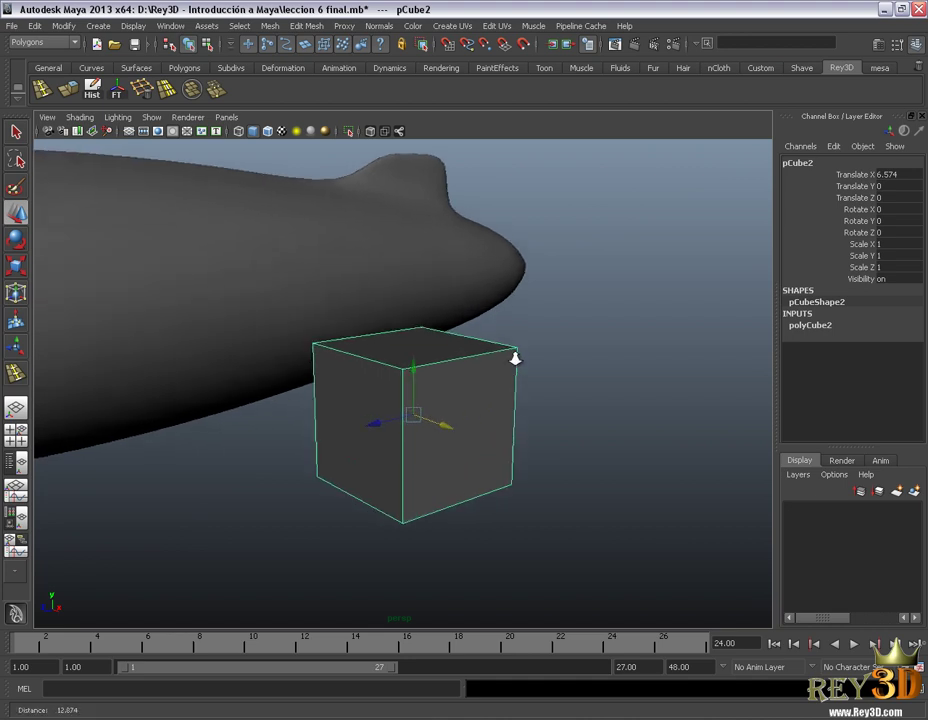
key(3)
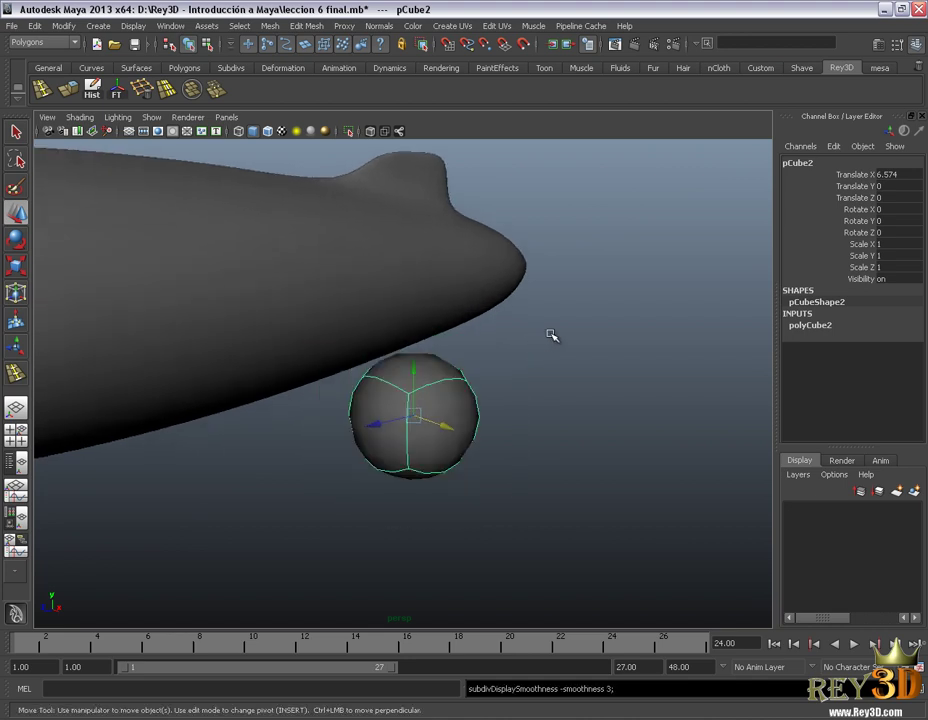
key(1)
key(3)
key(1)
key(3)
key(1)
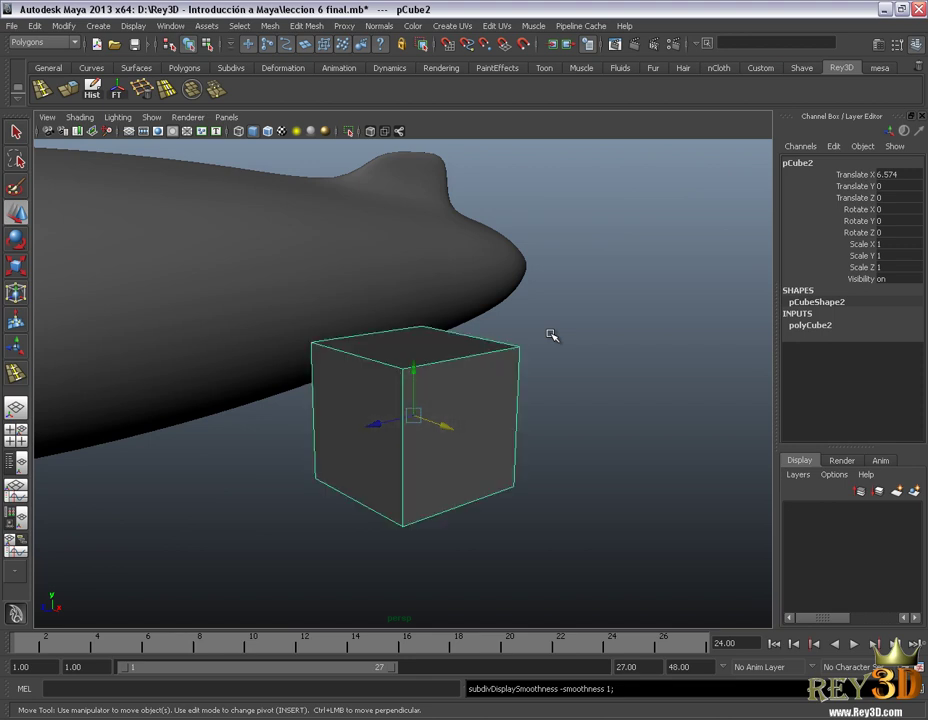
key(3)
key(1)
key(3)
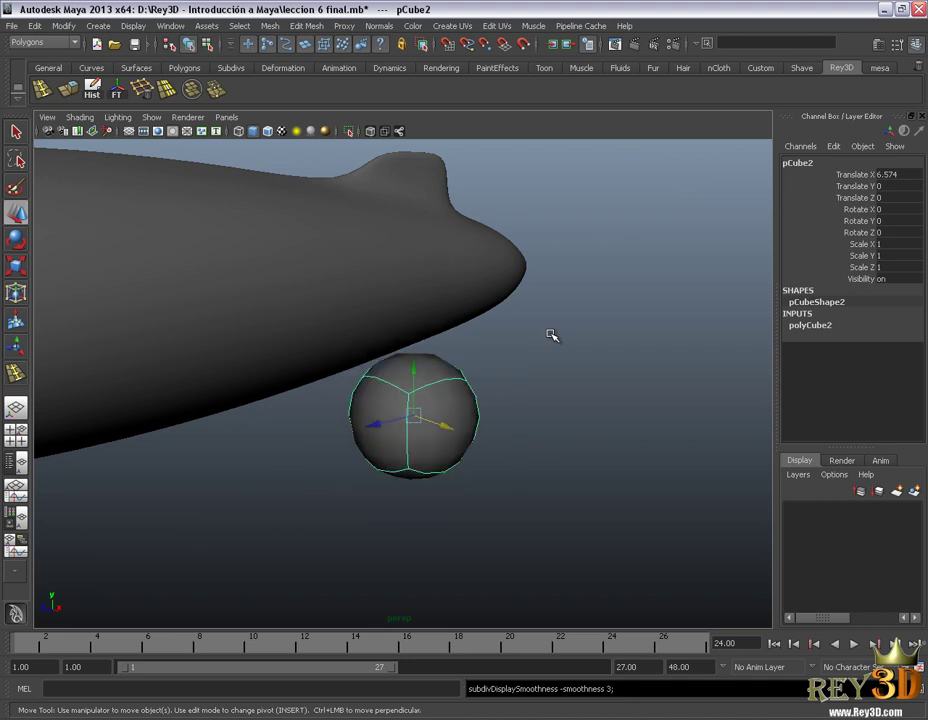
key(1)
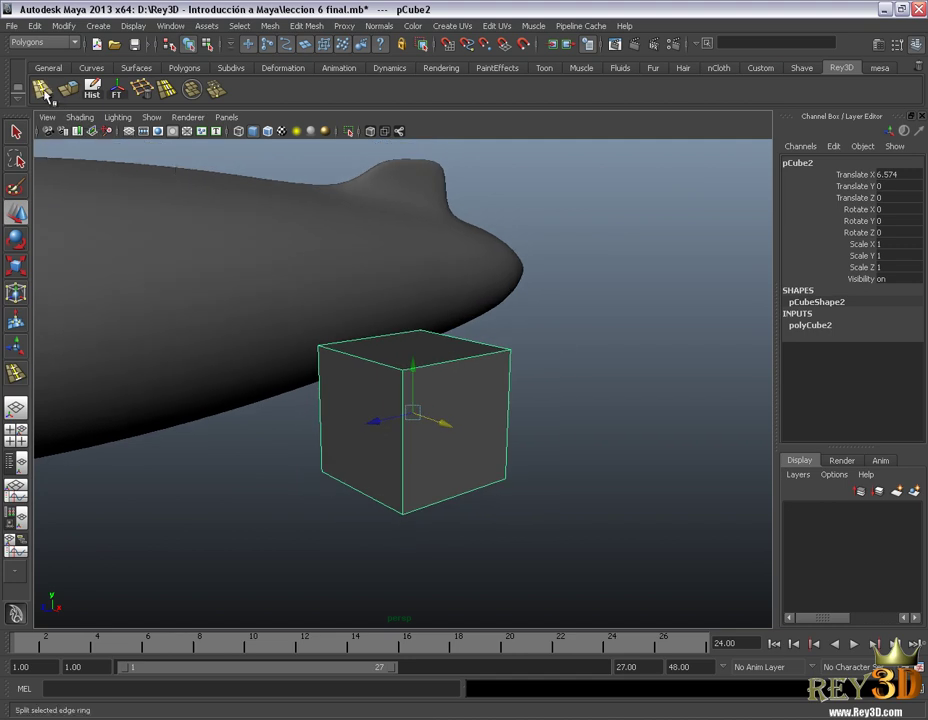
Insert an edge loop around pCube2 just below its top face.
click(41, 88)
drag(404, 403, 408, 372)
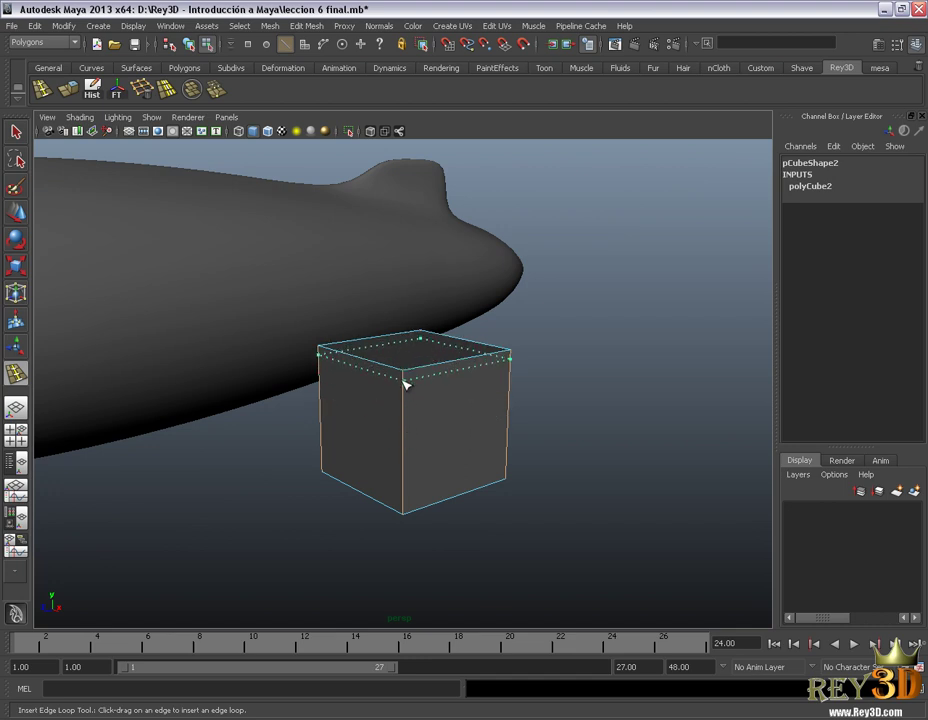
click(405, 385)
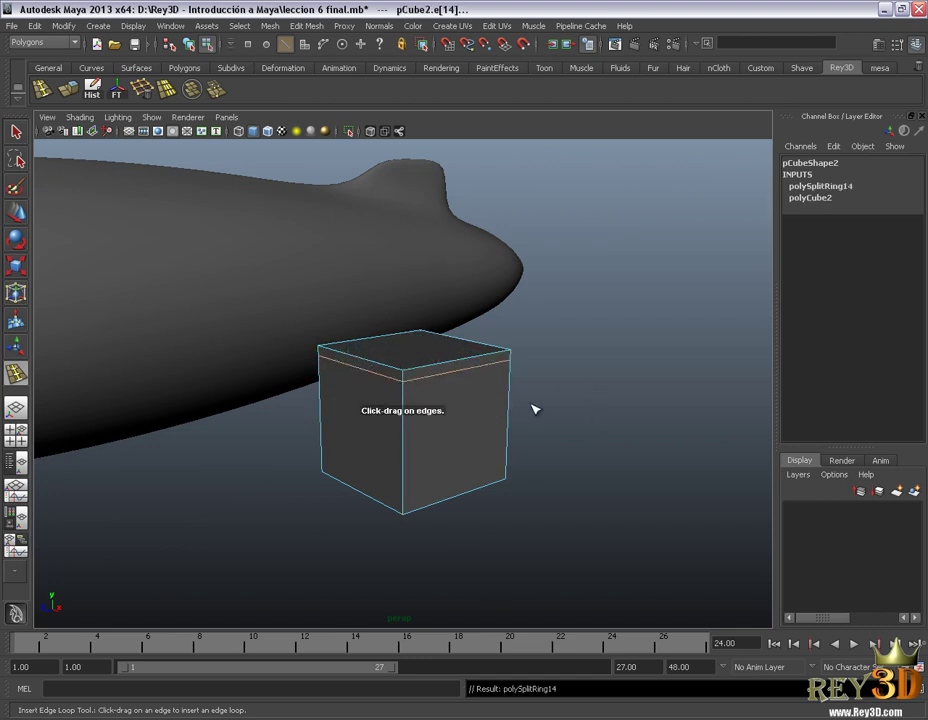
Select pCube2 and show its smooth mesh preview as a rounded gondola shape.
click(19, 223)
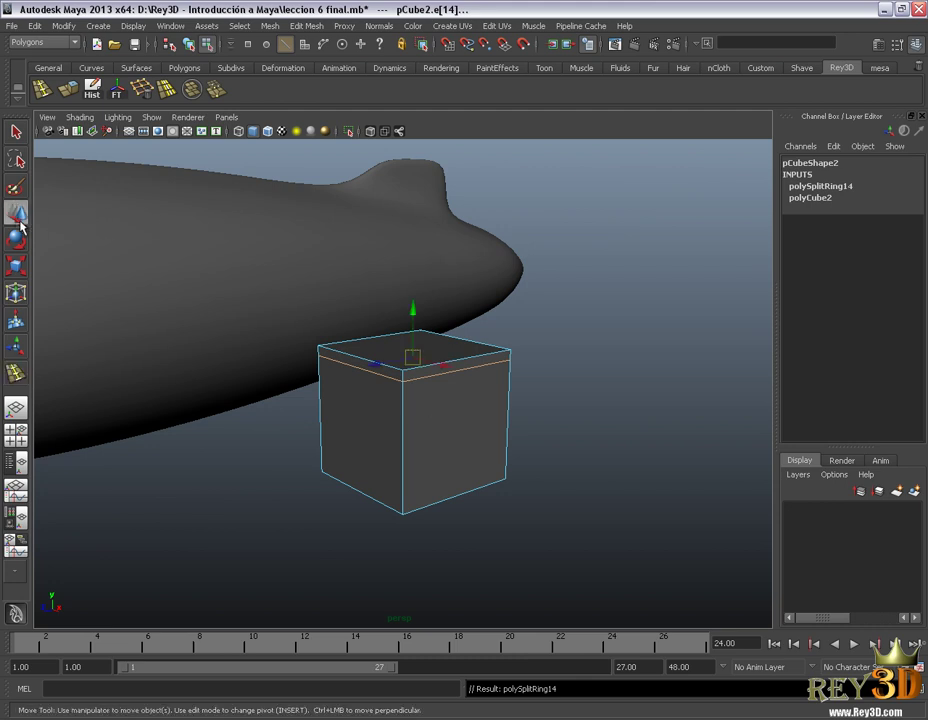
right_drag(438, 418, 520, 400)
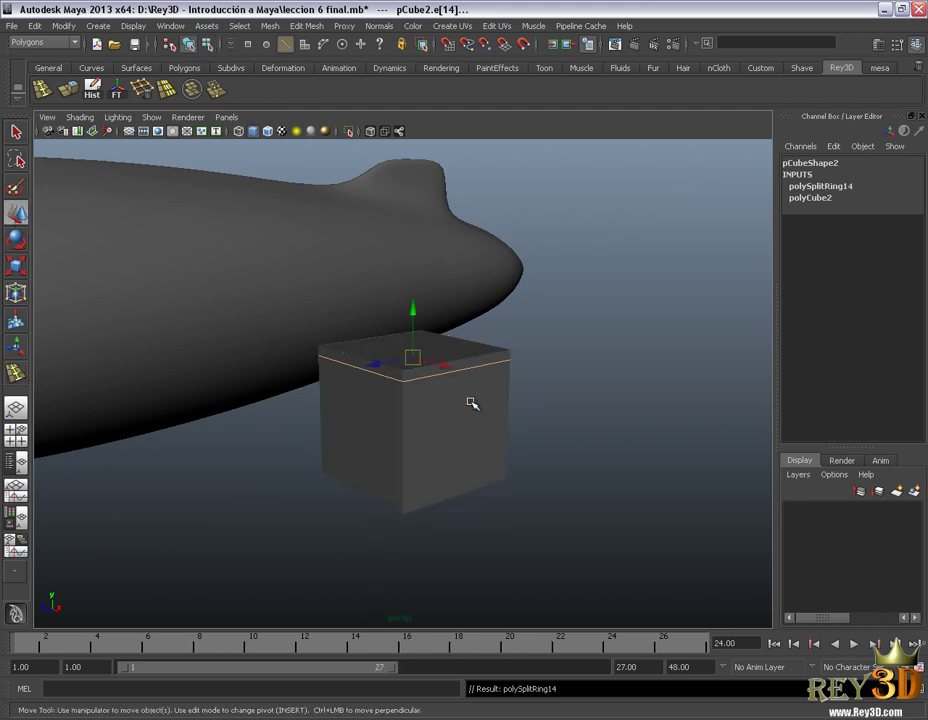
click(495, 445)
key(3)
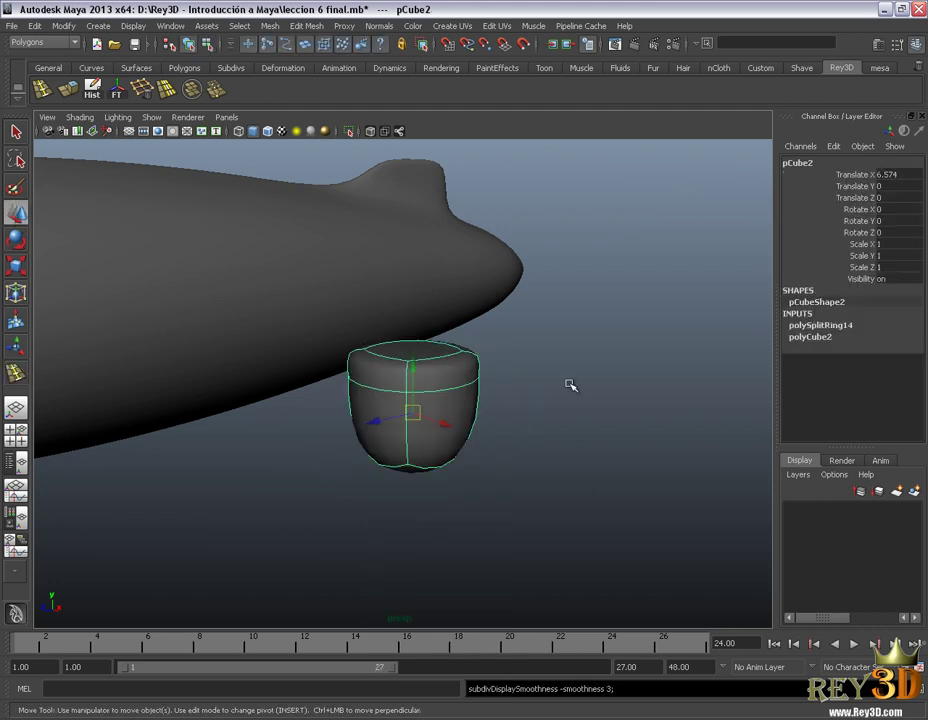
click(578, 424)
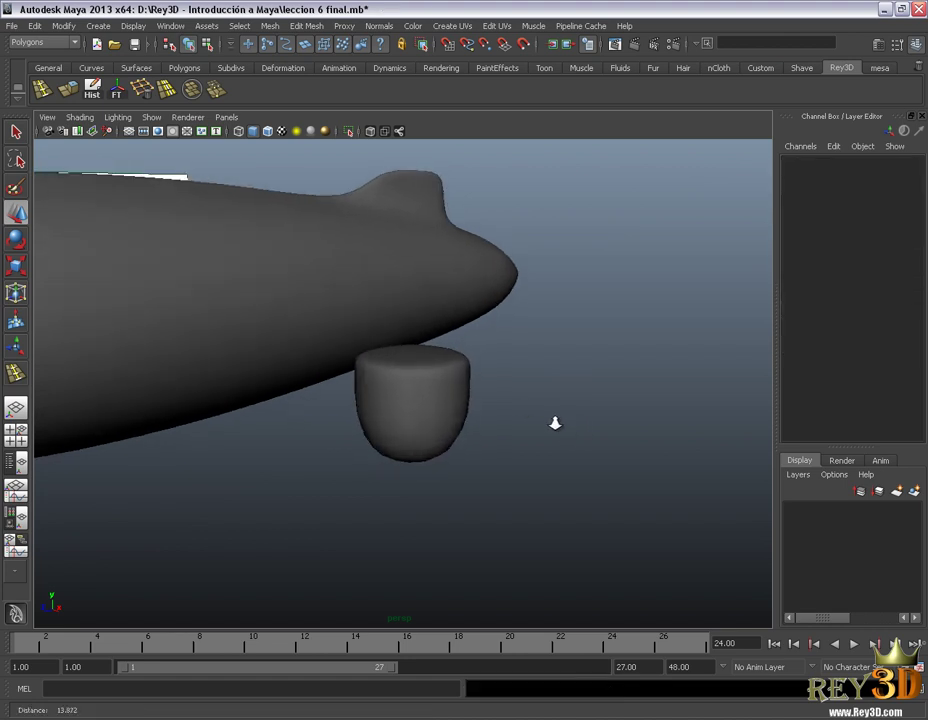
mouse_move(555, 425)
alt+mouse_down()
mouse_move(517, 391)
mouse_move(428, 367)
alt+mouse_up()
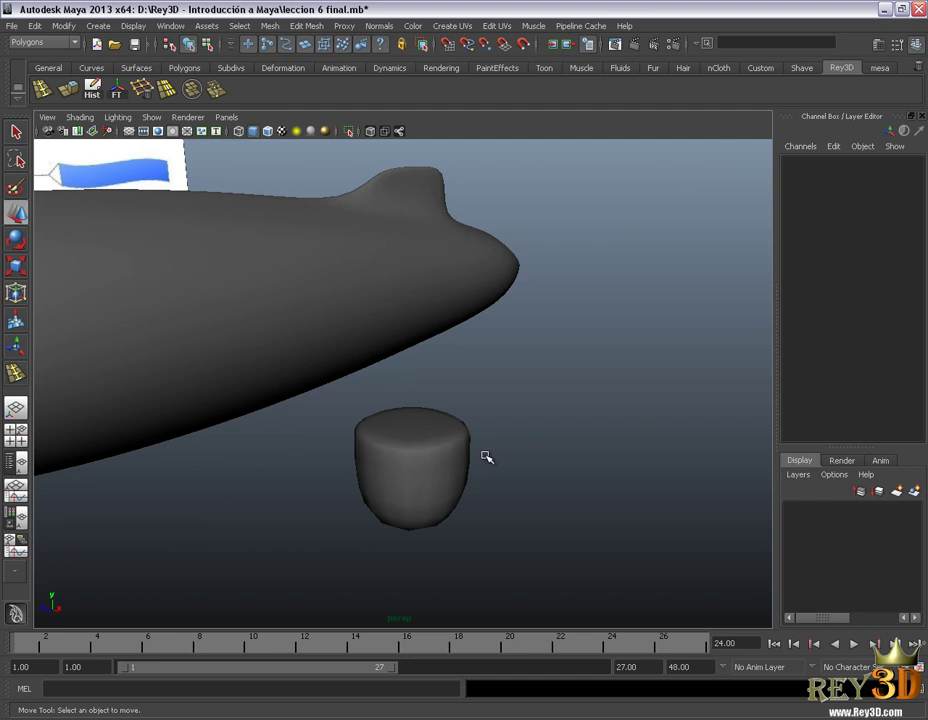
mouse_move(487, 457)
alt+mouse_down()
mouse_move(456, 431)
mouse_move(474, 439)
mouse_move(449, 437)
mouse_move(207, 219)
alt+mouse_up()
Show the gondola cube as a hard box and insert two edge loops near its base and top.
click(438, 452)
key(1)
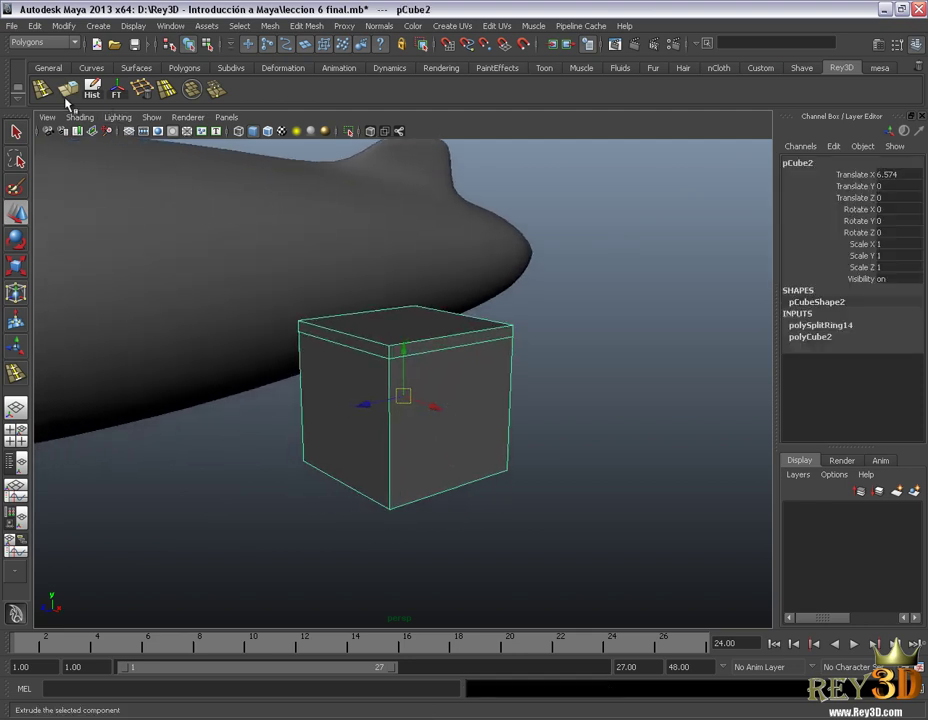
click(41, 89)
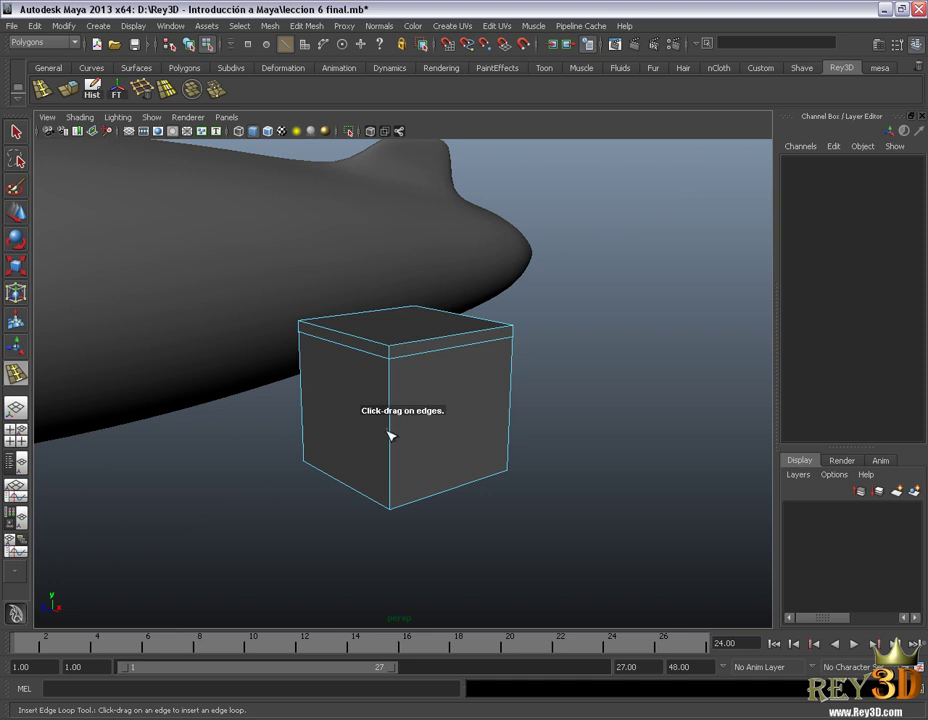
mouse_move(390, 450)
mouse_down()
mouse_move(392, 499)
mouse_move(514, 482)
mouse_up()
click(393, 508)
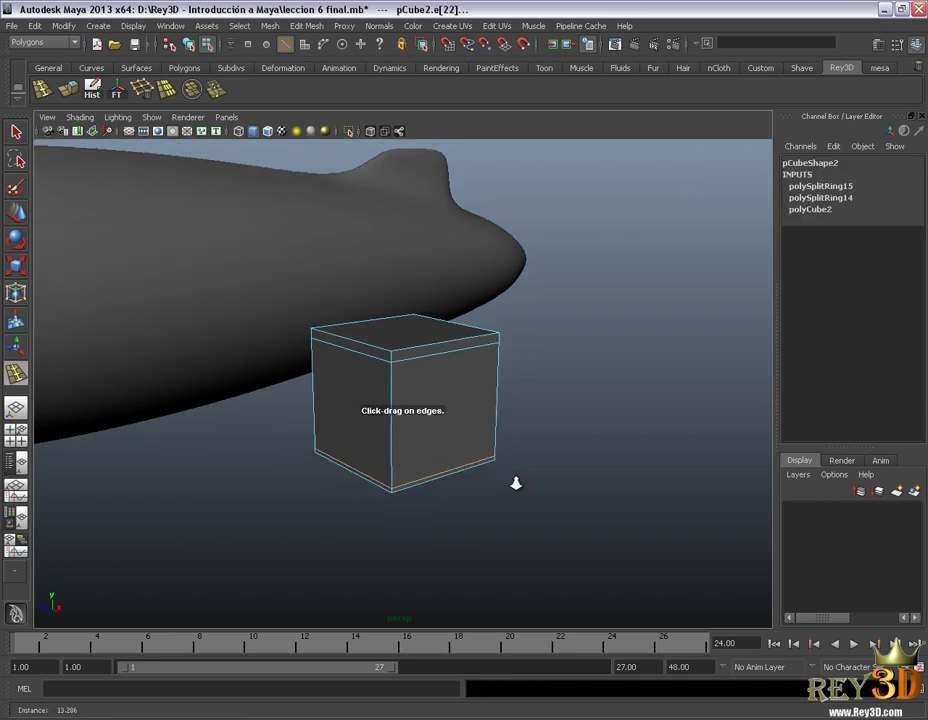
Return to object selection and preview the gondola smoothed as a flat-ended cylinder.
key(w)
right_drag(420, 360, 443, 362)
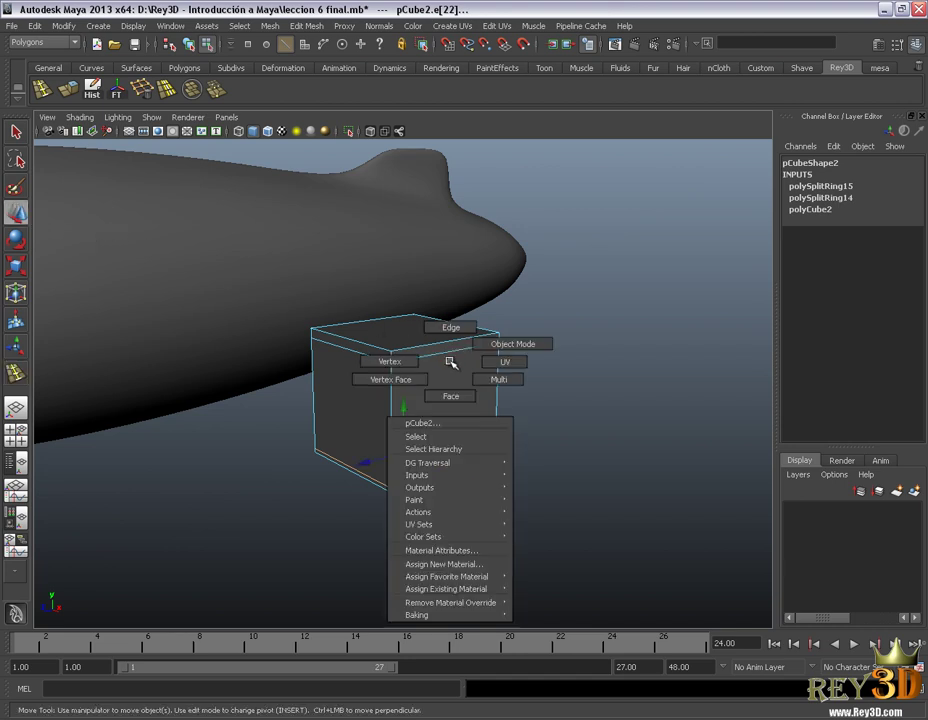
key(3)
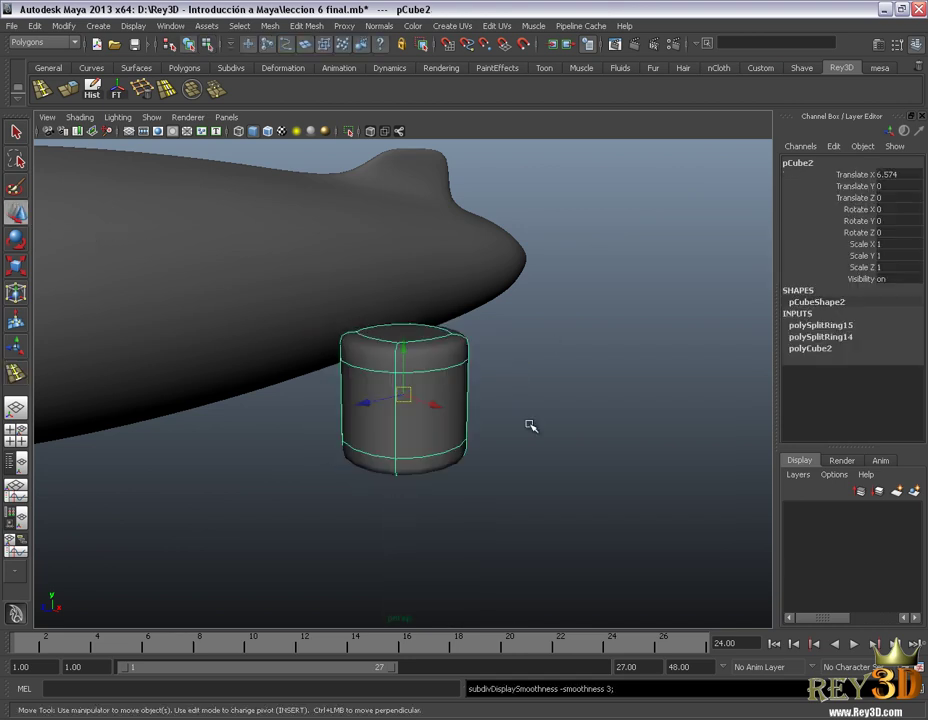
click(562, 380)
mouse_move(495, 344)
alt+right_down()
mouse_move(555, 383)
mouse_move(489, 362)
alt+right_up()
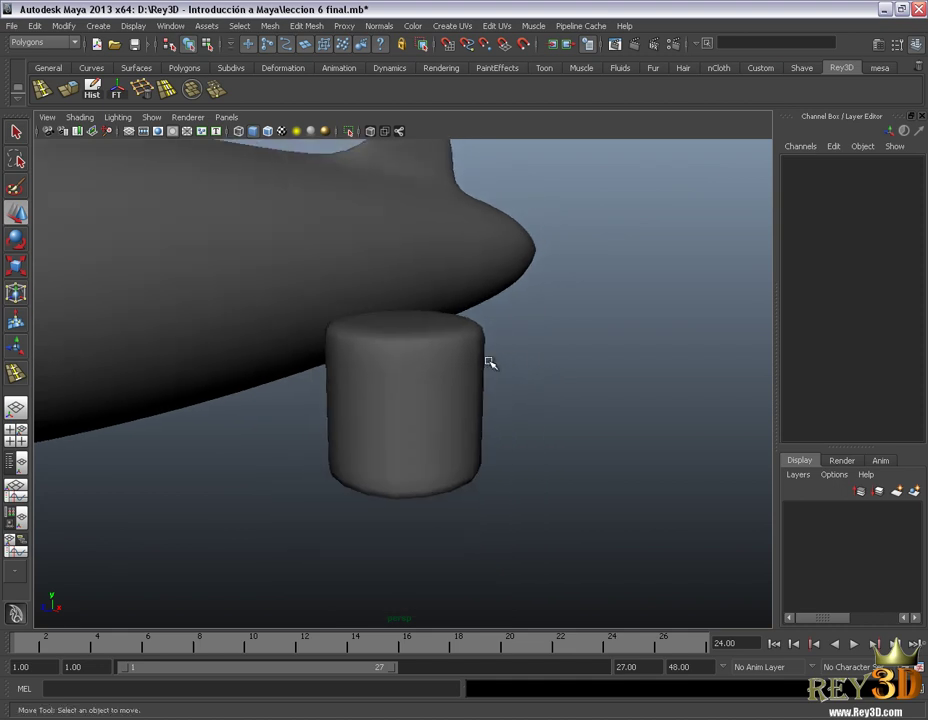
Orbit around and frame the smoothed gondola to inspect it from several angles.
mouse_move(370, 363)
alt+mouse_down()
mouse_move(443, 408)
mouse_move(489, 424)
mouse_move(478, 408)
mouse_move(489, 414)
mouse_move(516, 456)
mouse_move(528, 284)
mouse_move(516, 429)
mouse_move(499, 348)
mouse_move(497, 408)
mouse_move(393, 325)
mouse_move(410, 369)
mouse_move(390, 372)
mouse_move(420, 307)
mouse_move(429, 394)
alt+mouse_up()
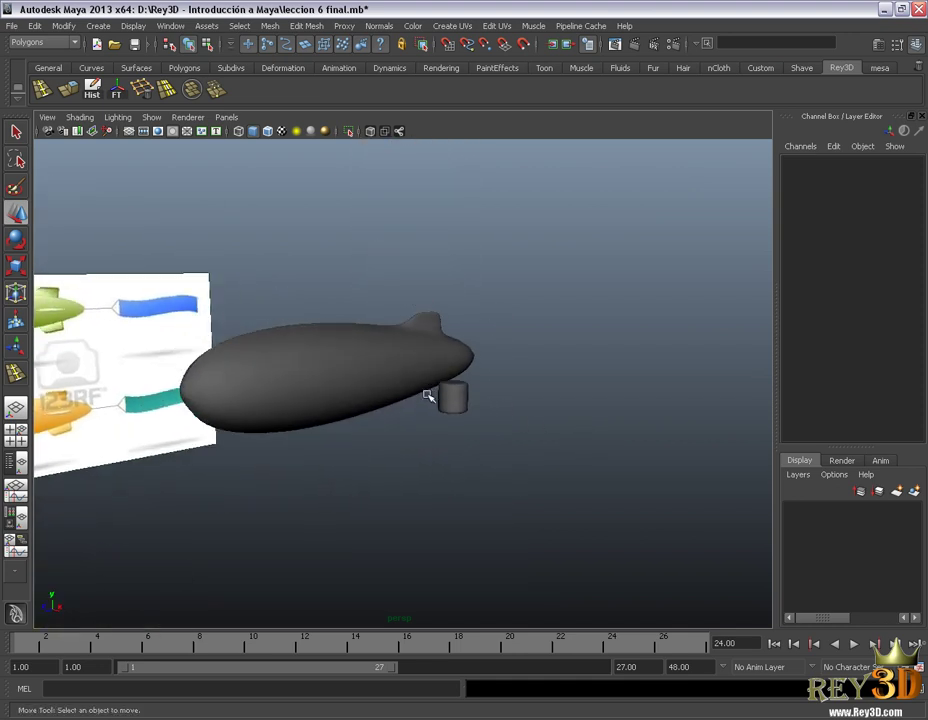
click(445, 398)
key(f)
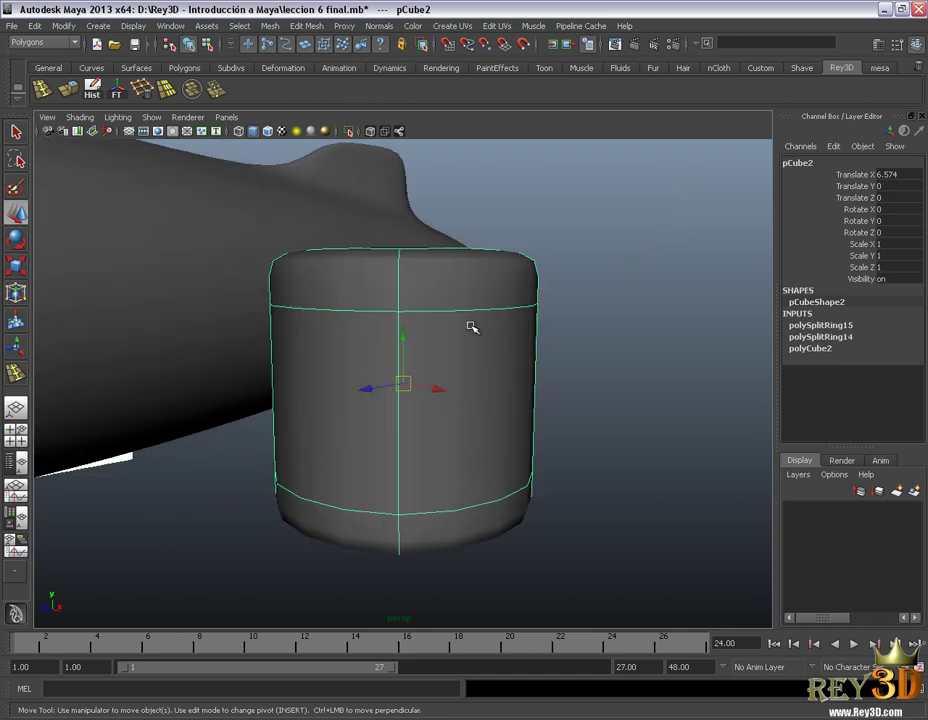
mouse_move(471, 327)
alt+mouse_down()
mouse_move(512, 408)
mouse_move(522, 269)
mouse_move(454, 257)
mouse_move(471, 376)
mouse_move(474, 296)
alt+mouse_up()
scroll(650, 375, down, 2)
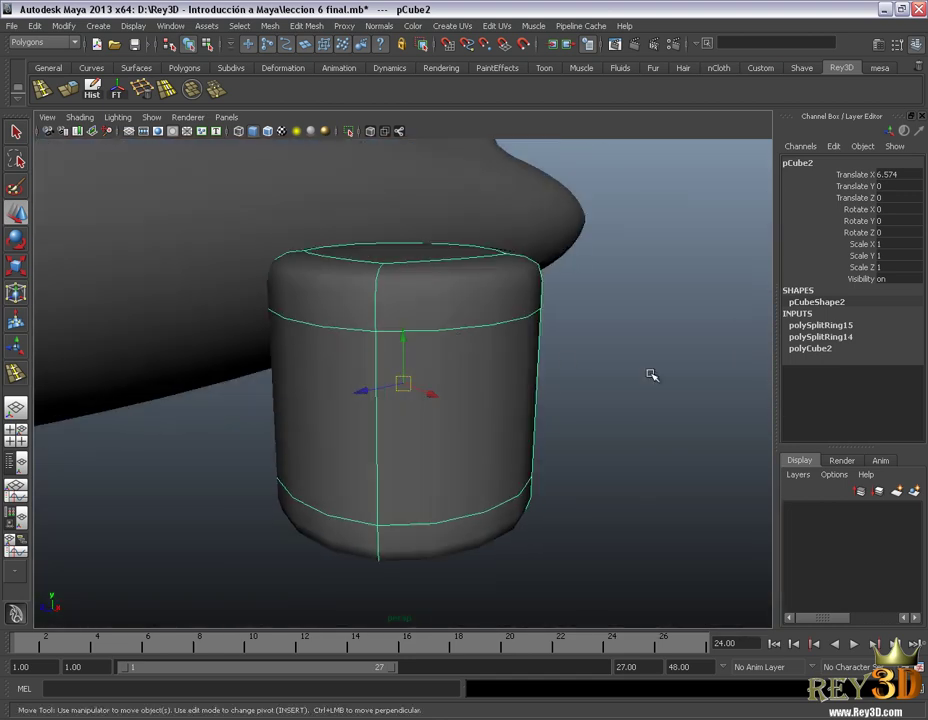
scroll(710, 389, down, 5)
scroll(585, 428, down, 3)
mouse_move(585, 428)
alt+mouse_down()
mouse_move(433, 352)
mouse_move(466, 325)
mouse_move(476, 397)
mouse_move(495, 355)
alt+mouse_up()
click(466, 325)
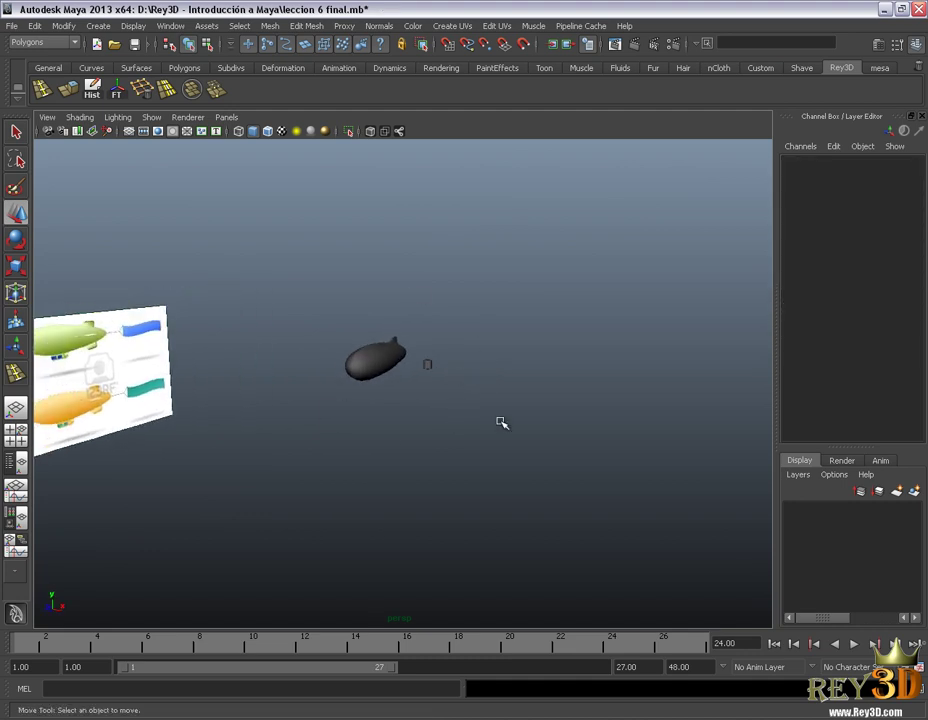
mouse_move(502, 423)
alt+mouse_down()
mouse_move(464, 429)
mouse_move(424, 321)
alt+mouse_up()
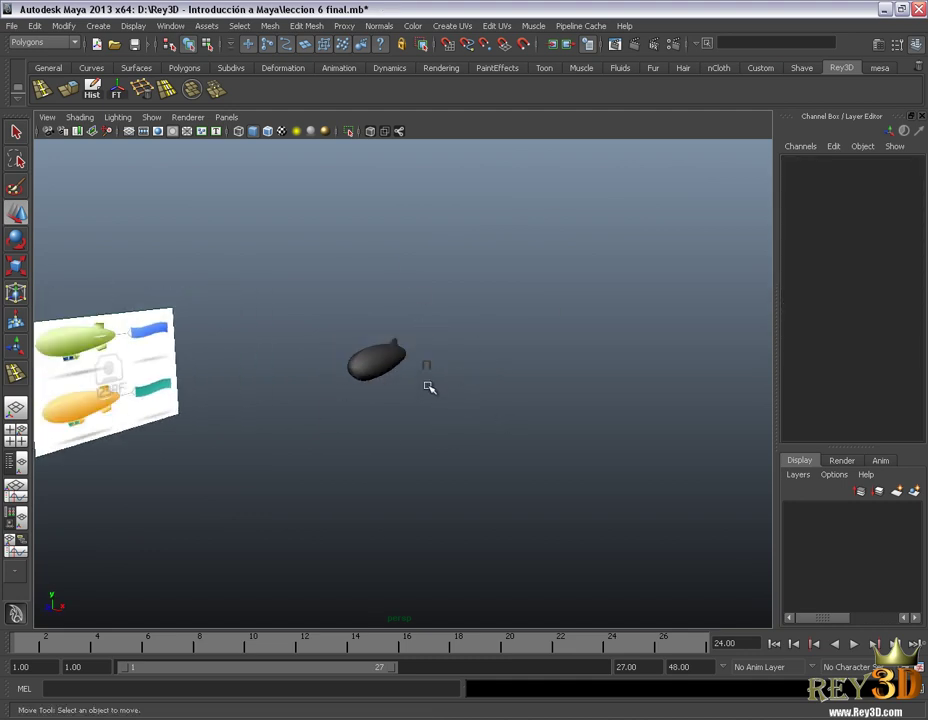
click(430, 366)
key(f)
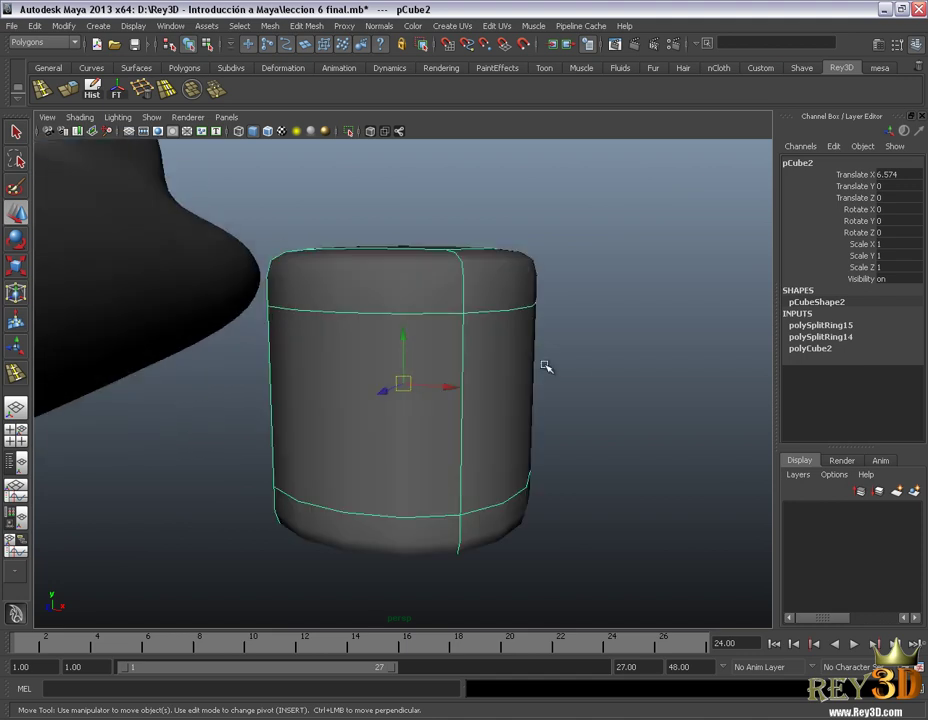
mouse_move(553, 355)
alt+right_down()
mouse_move(474, 356)
mouse_move(267, 306)
mouse_move(362, 373)
mouse_move(340, 343)
alt+right_up()
click(340, 343)
alt+drag(340, 343, 351, 329)
Frame the blimp body, then the gondola, inspecting both from the side.
click(338, 398)
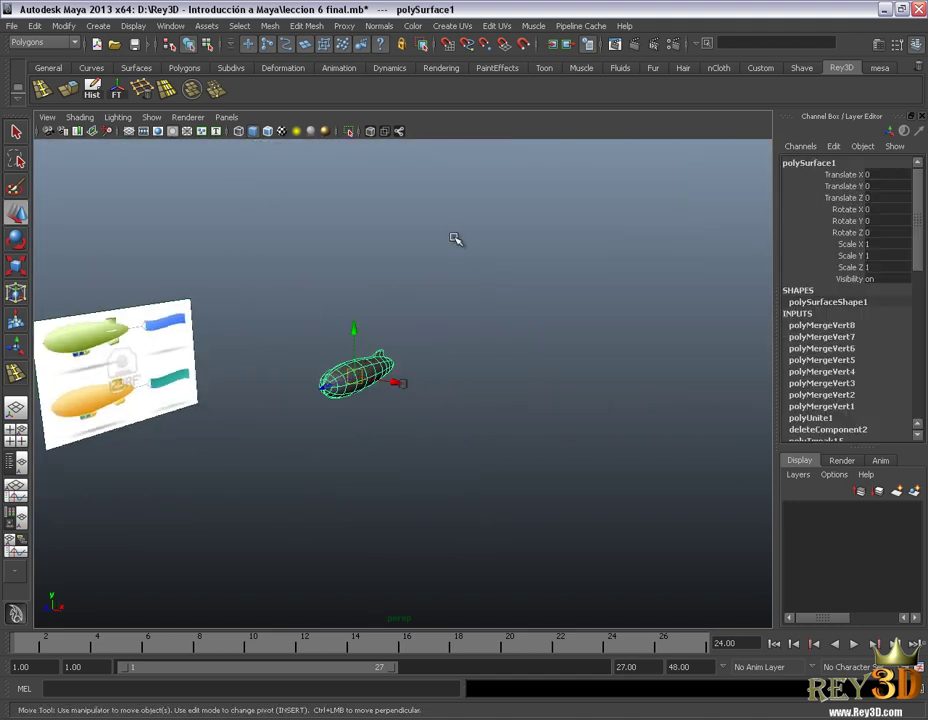
key(f)
mouse_move(534, 317)
alt+mouse_down()
mouse_move(441, 296)
mouse_move(548, 426)
alt+mouse_up()
click(586, 465)
key(f)
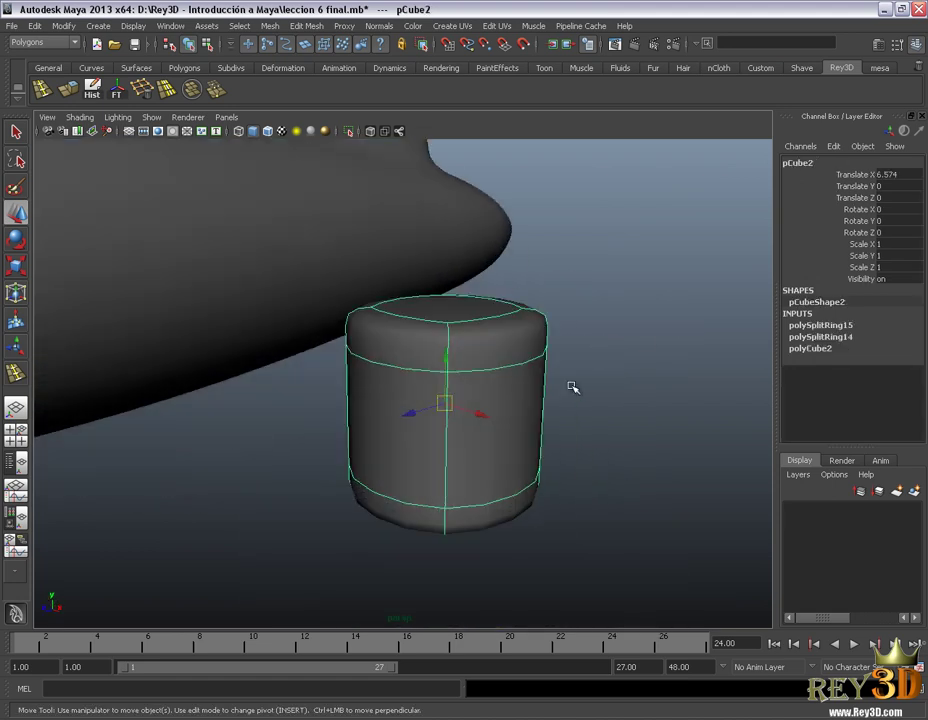
alt+drag(572, 387, 528, 360)
click(545, 439)
alt+drag(545, 439, 521, 423)
Compare the gondola's hard and smoothed shapes, leaving it as the hard box.
click(477, 475)
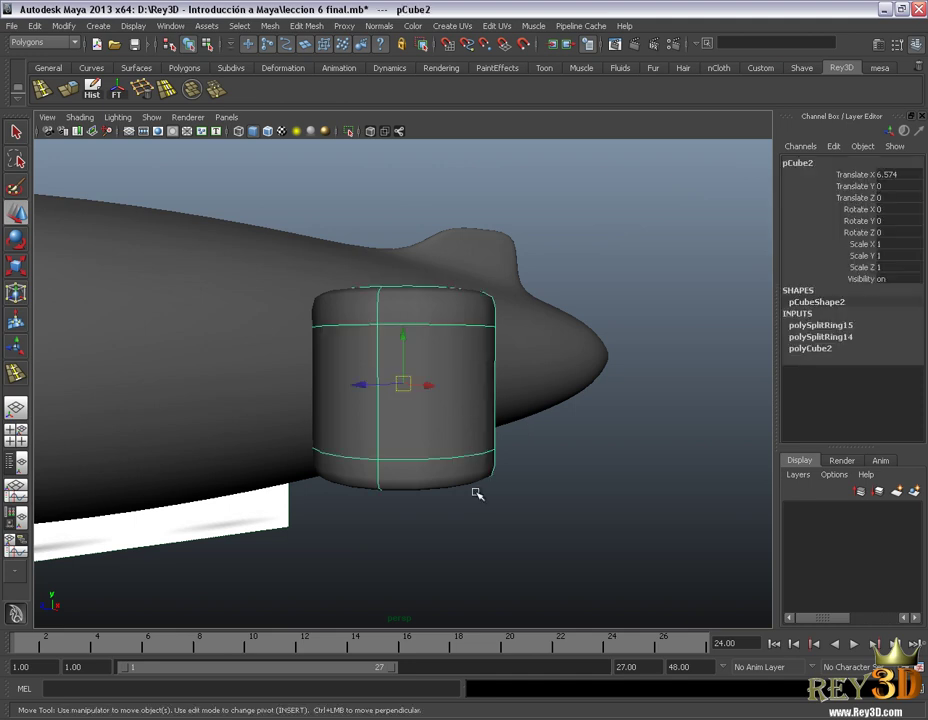
key(1)
alt+drag(408, 480, 406, 334)
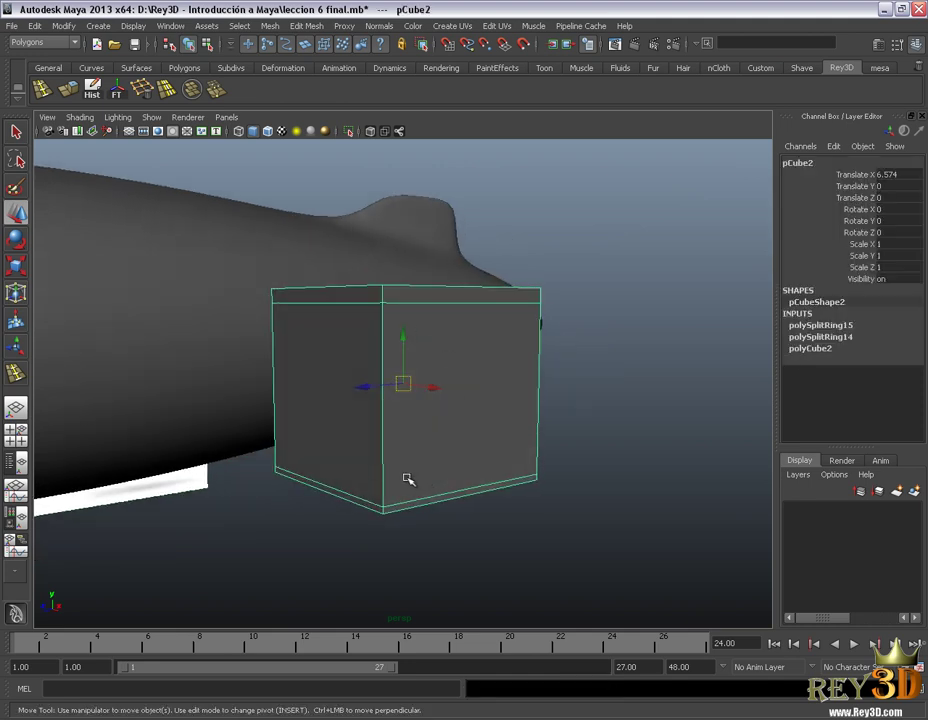
mouse_move(497, 441)
alt+mouse_down()
mouse_move(493, 394)
mouse_move(537, 410)
mouse_move(474, 408)
alt+mouse_up()
key(3)
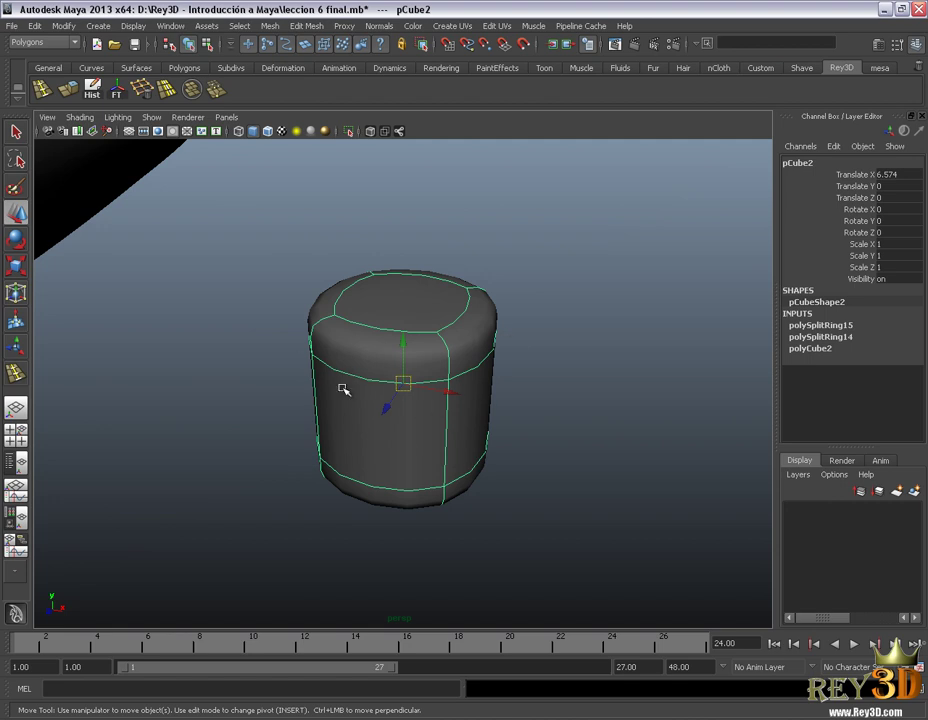
key(1)
mouse_move(343, 389)
alt+mouse_down()
mouse_move(456, 456)
mouse_move(429, 307)
alt+mouse_up()
Insert a vertical edge loop near the gondola cube's front corner.
click(41, 88)
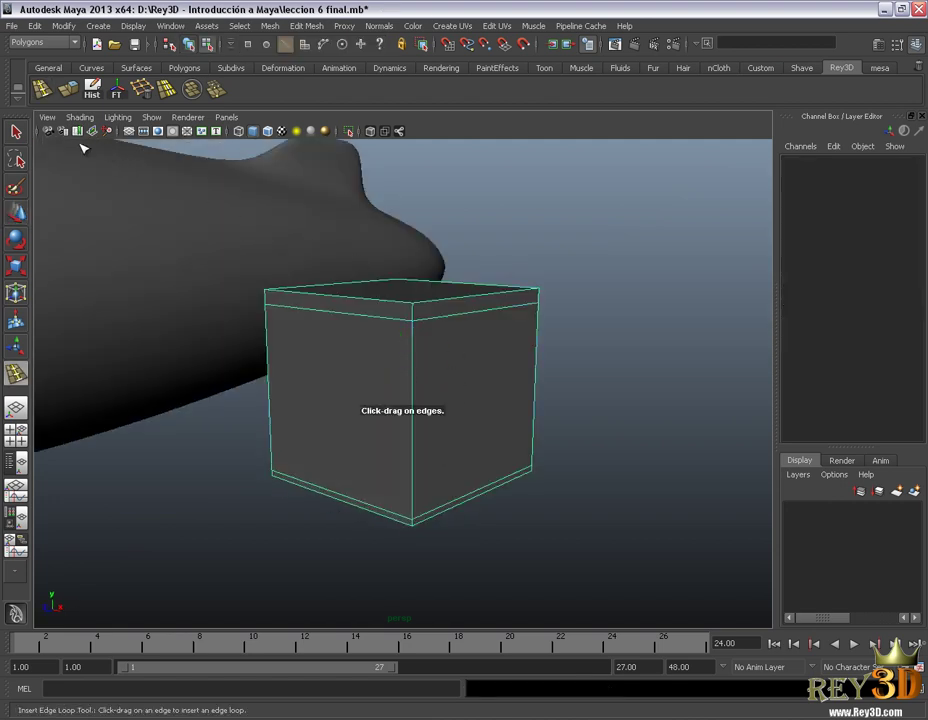
alt+drag(83, 148, 378, 369)
click(428, 343)
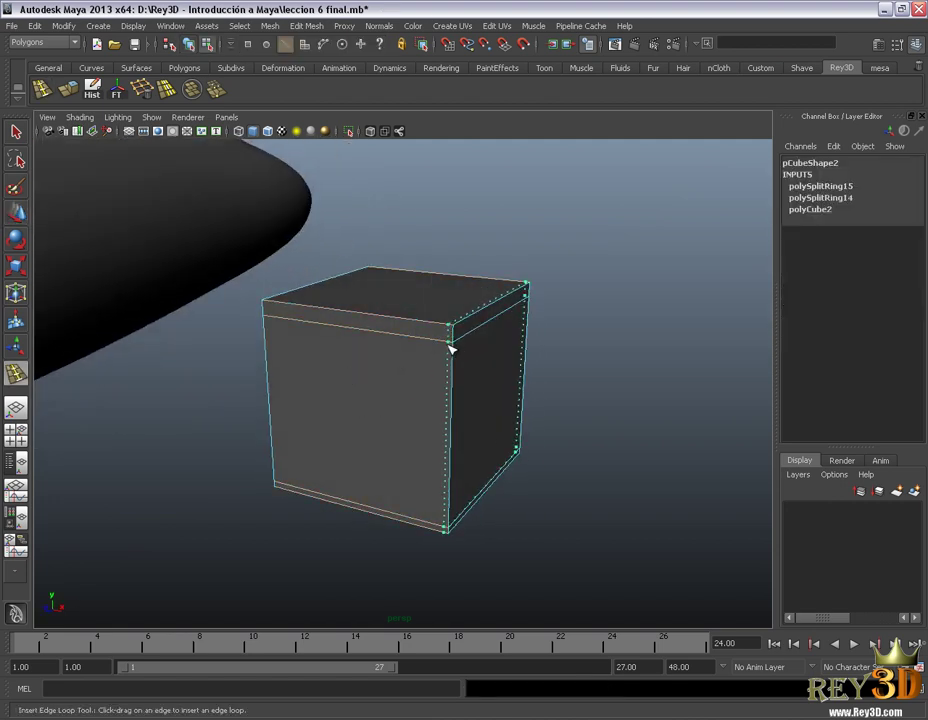
click(445, 346)
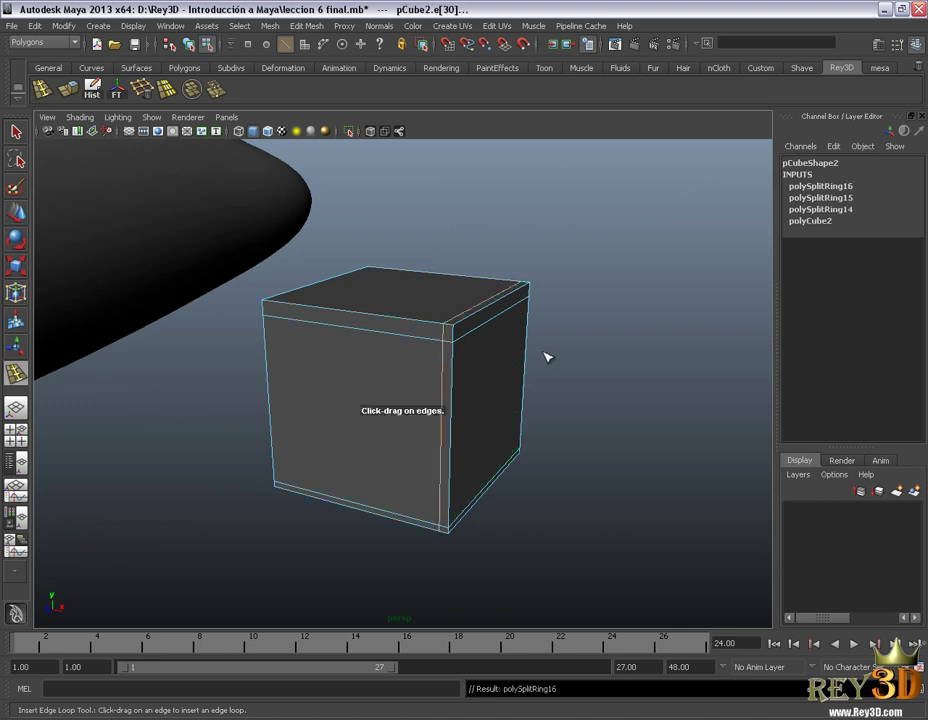
Reselect the whole cube and preview the gondola smoothed as a rounded box.
click(17, 214)
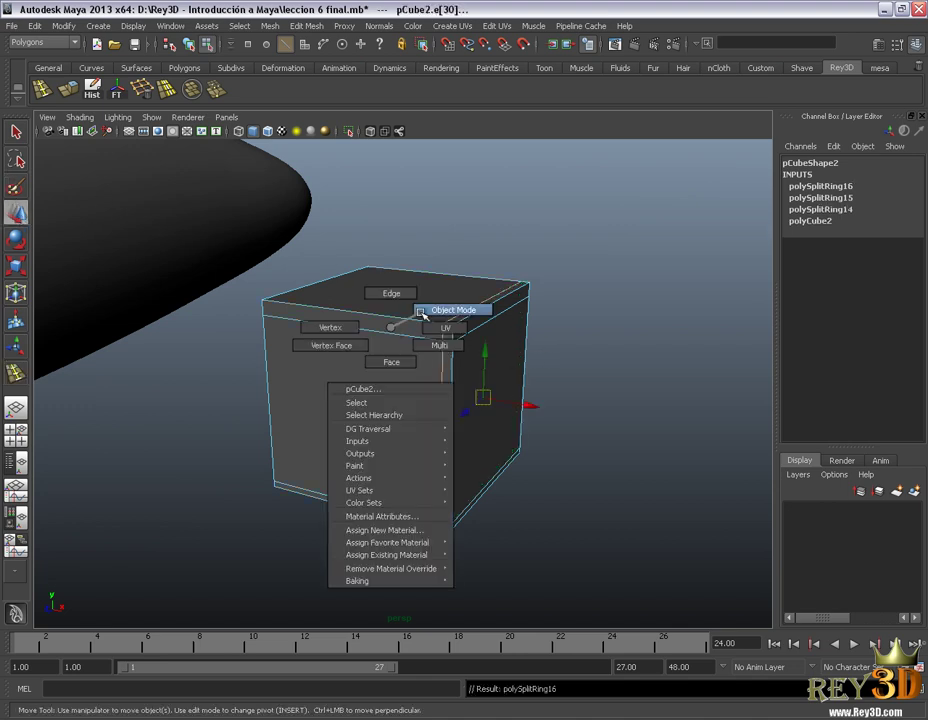
right_drag(390, 327, 454, 310)
key(3)
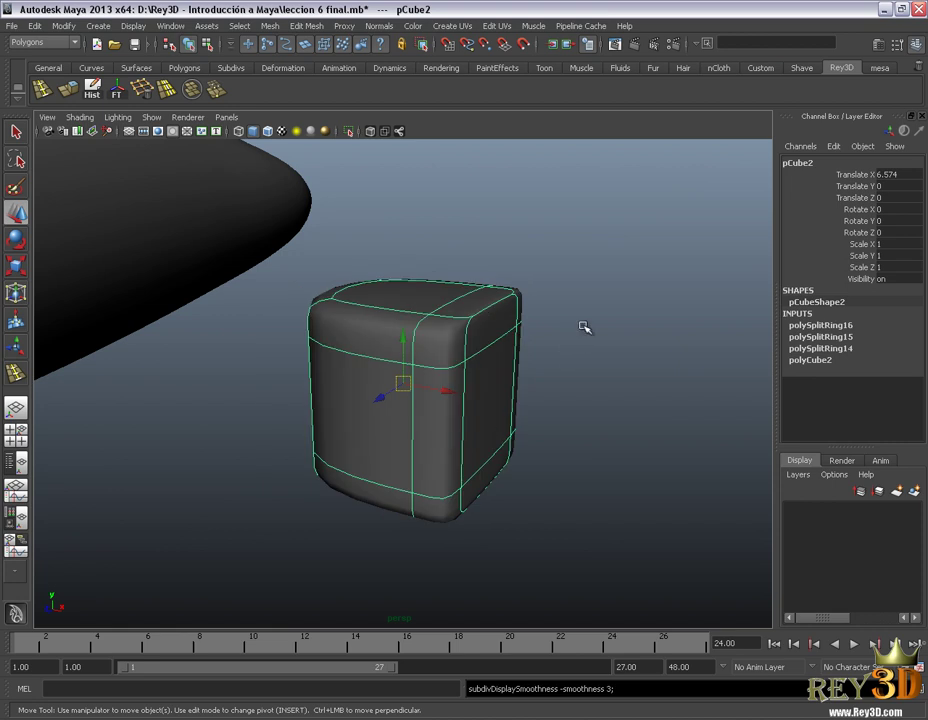
click(559, 414)
mouse_move(559, 414)
alt+mouse_down()
mouse_move(464, 439)
mouse_move(423, 438)
mouse_move(515, 371)
mouse_move(431, 402)
mouse_move(356, 400)
mouse_move(522, 431)
mouse_move(494, 412)
mouse_move(495, 358)
mouse_move(493, 377)
mouse_move(495, 367)
mouse_move(451, 352)
mouse_move(468, 364)
mouse_move(453, 337)
mouse_move(451, 373)
mouse_move(426, 390)
mouse_move(445, 369)
mouse_move(470, 379)
alt+mouse_up()
Return the gondola to its hard box and insert a vertical edge loop near the left corner.
click(470, 379)
key(1)
mouse_move(472, 443)
alt+mouse_down()
mouse_move(467, 402)
mouse_move(452, 398)
alt+mouse_up()
alt+drag(330, 407, 372, 396)
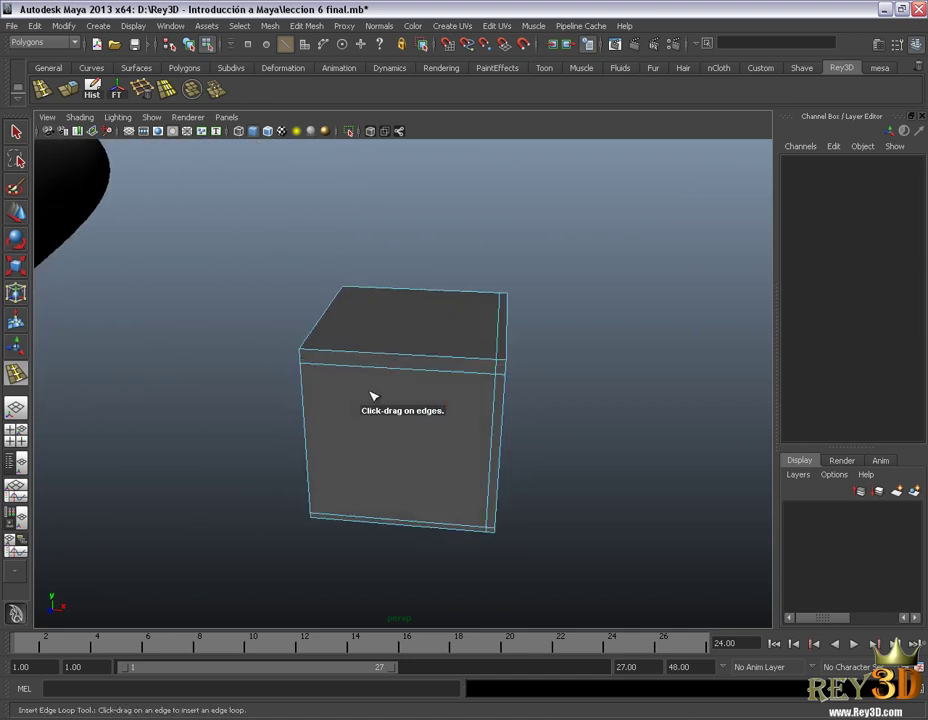
click(295, 365)
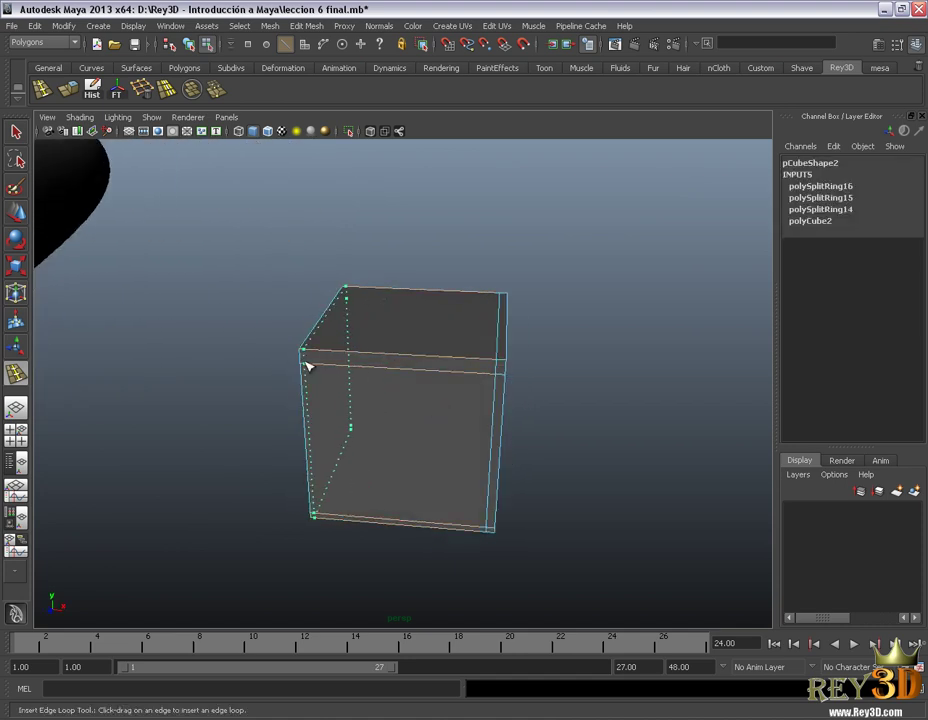
click(305, 365)
mouse_move(323, 404)
alt+mouse_down()
mouse_move(391, 364)
mouse_move(331, 380)
alt+mouse_up()
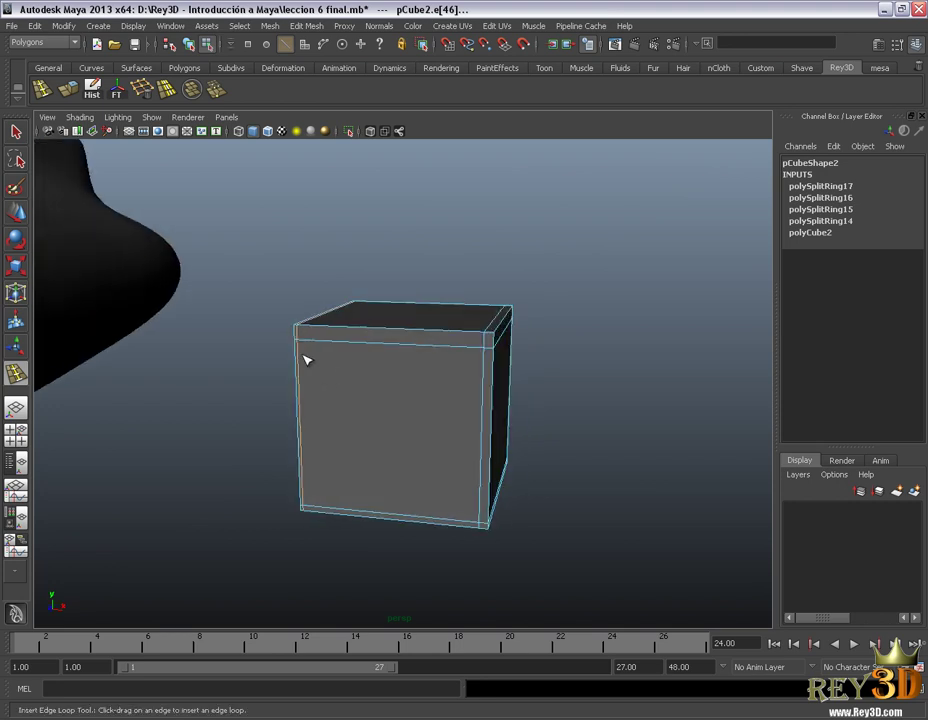
Preview the cube smoothed and orbit around it to inspect the rounded corners.
key(w)
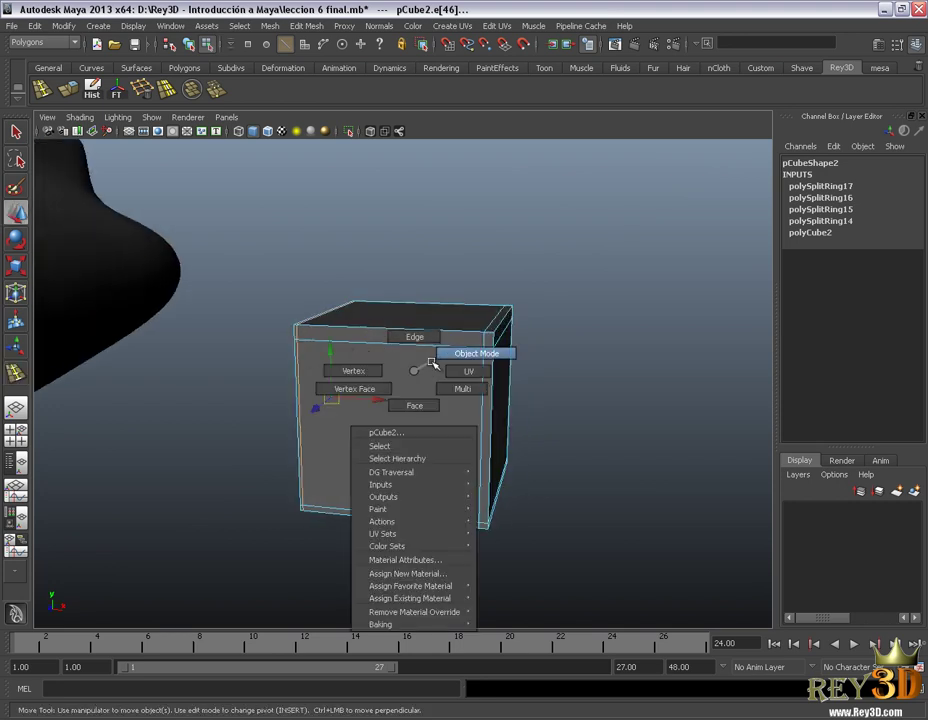
right_drag(410, 373, 478, 352)
click(483, 452)
key(3)
click(530, 422)
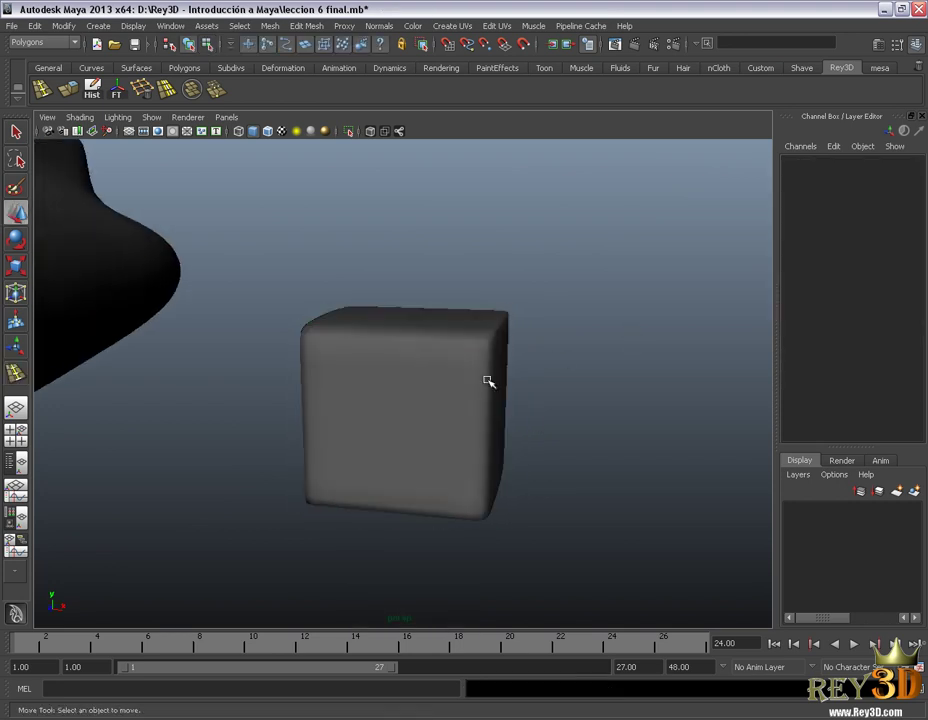
mouse_move(489, 380)
alt+mouse_down()
mouse_move(547, 399)
mouse_move(621, 389)
mouse_move(543, 396)
alt+mouse_up()
scroll(499, 437, up, 3)
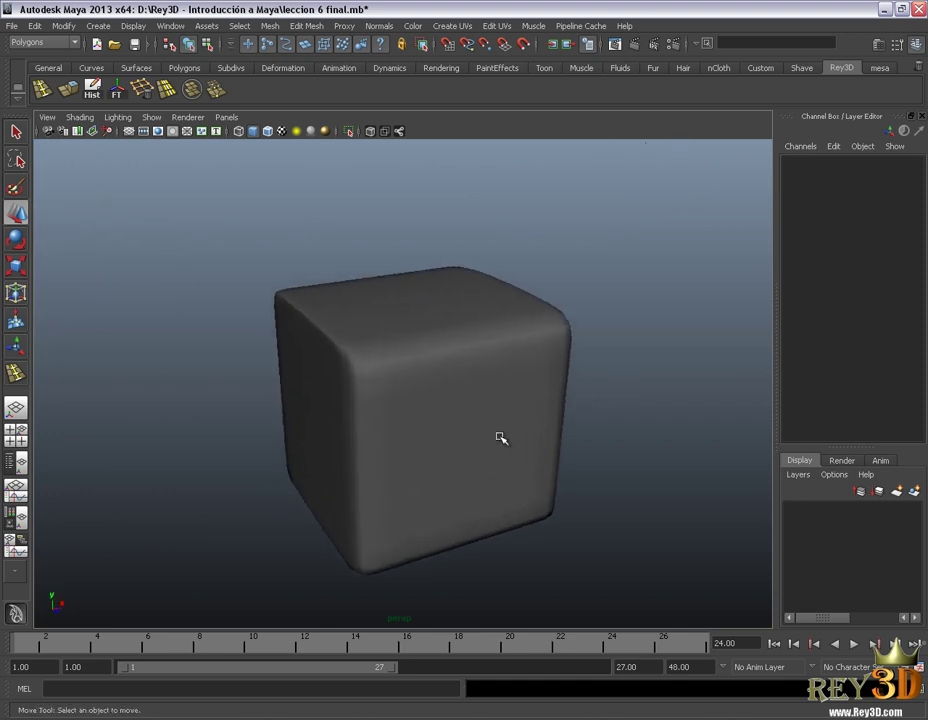
mouse_move(499, 437)
alt+mouse_down()
mouse_move(420, 404)
mouse_move(476, 404)
alt+mouse_up()
scroll(327, 315, up, 3)
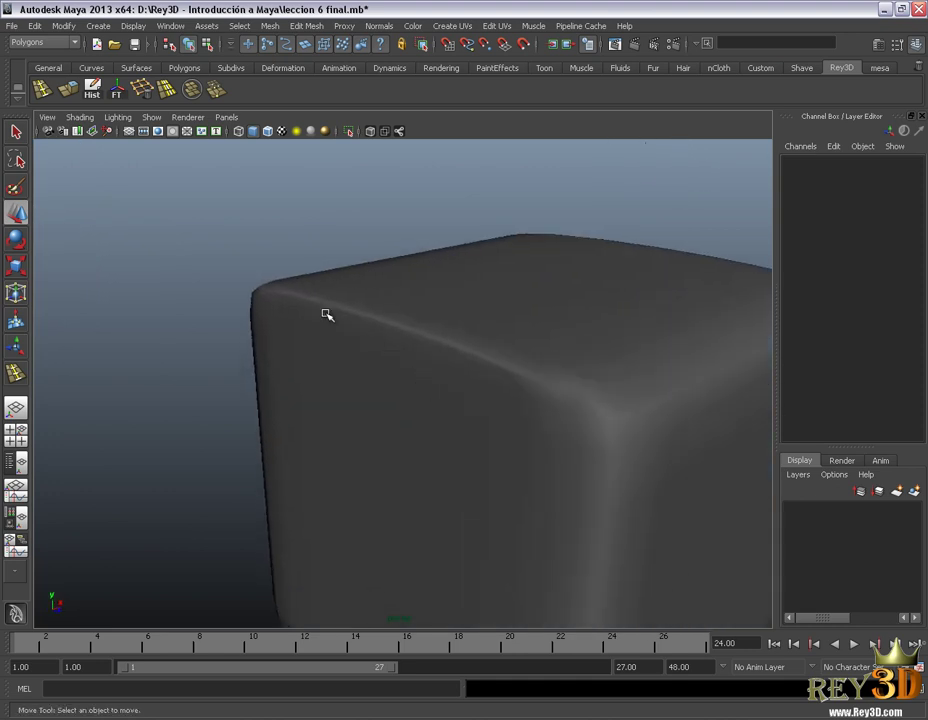
alt+drag(290, 279, 491, 383)
scroll(432, 387, down, 3)
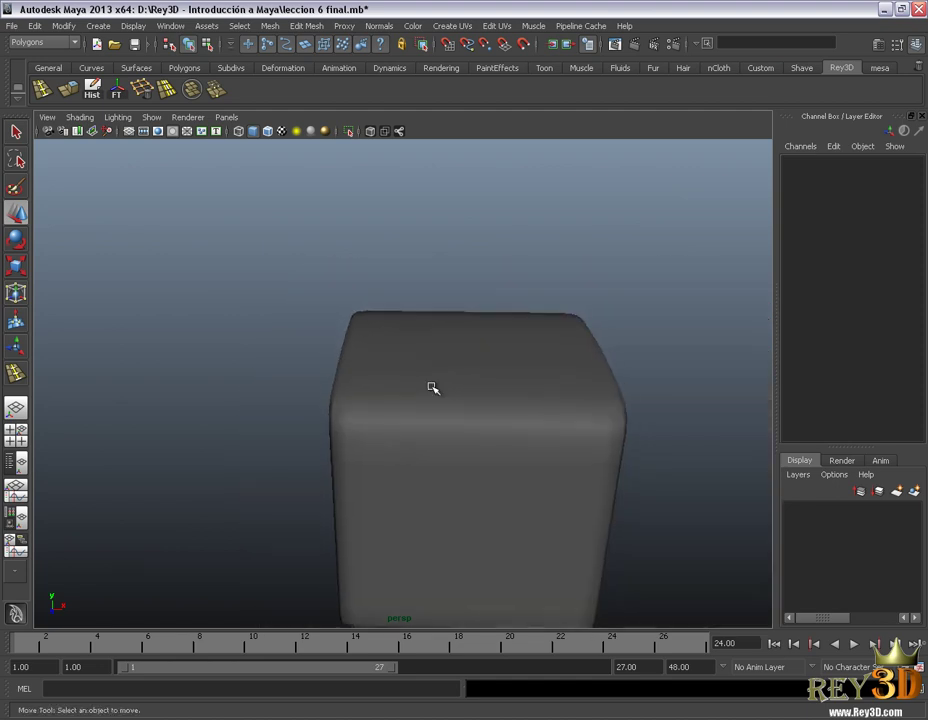
alt+drag(560, 449, 483, 427)
Return the cube to its low-poly cage with its four edge loops.
click(447, 413)
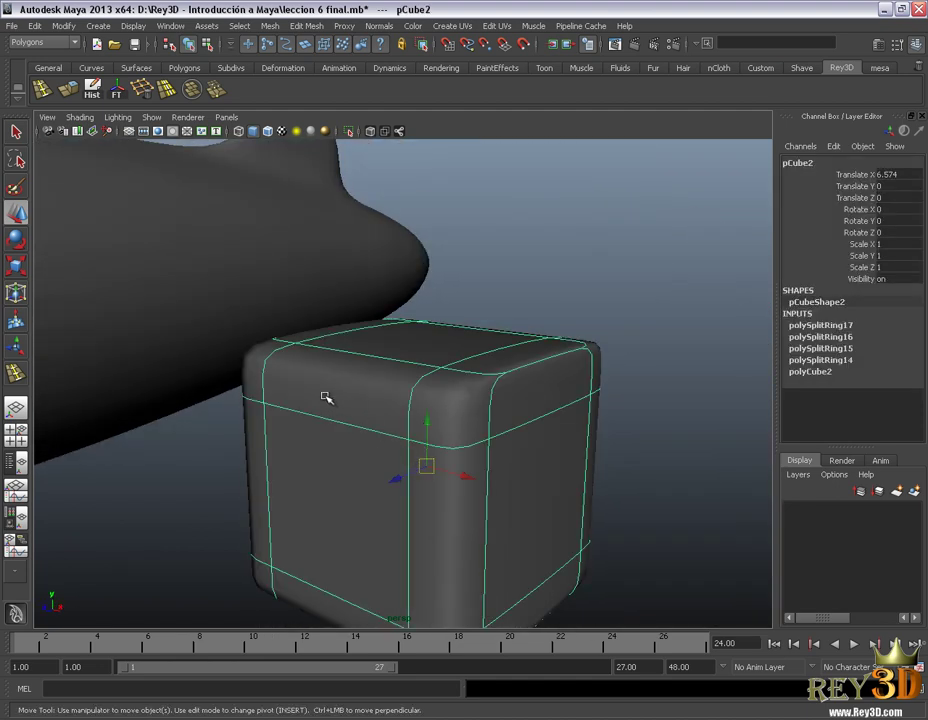
alt+drag(325, 398, 388, 373)
scroll(429, 393, up, 3)
click(249, 207)
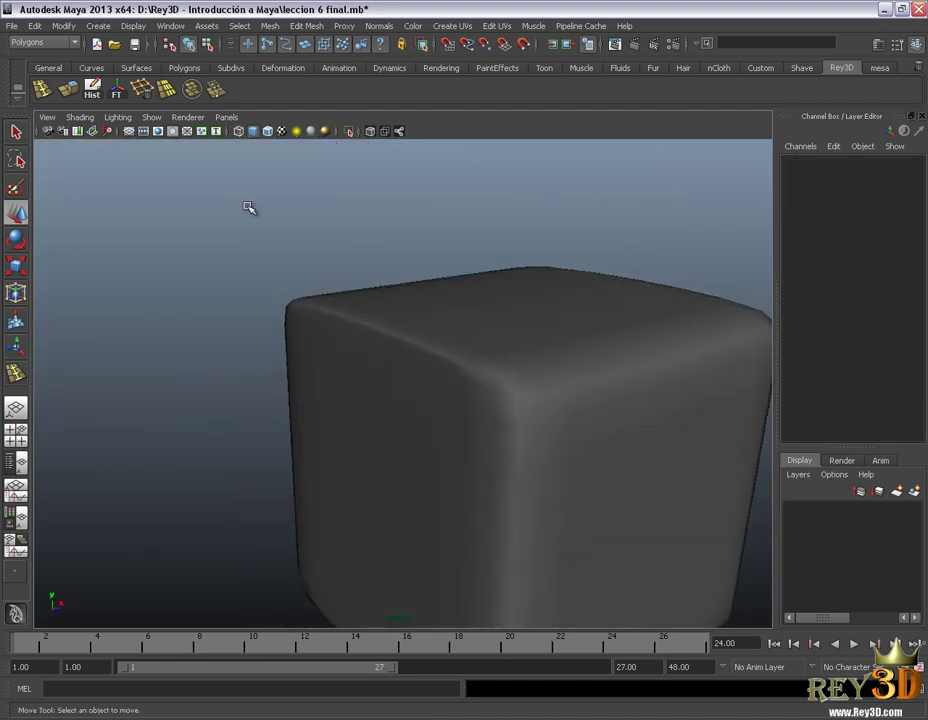
click(422, 346)
key(1)
mouse_move(410, 422)
alt+mouse_down()
mouse_move(422, 431)
mouse_move(414, 426)
alt+mouse_up()
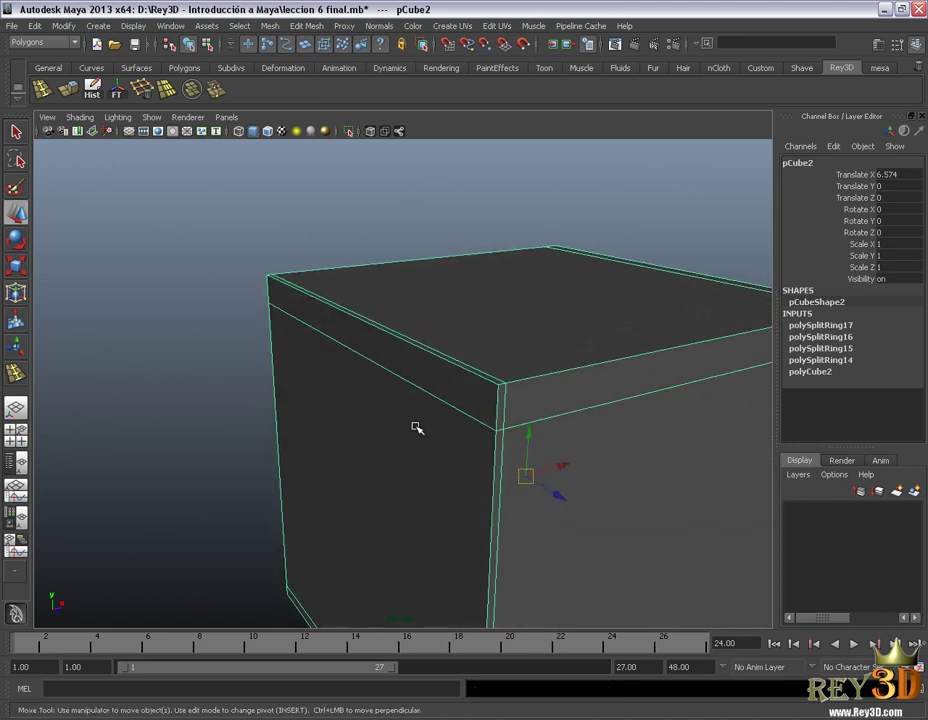
Slide the edge loop beside the front corner closer to it, checking the smoothed result.
right_drag(432, 366, 424, 334)
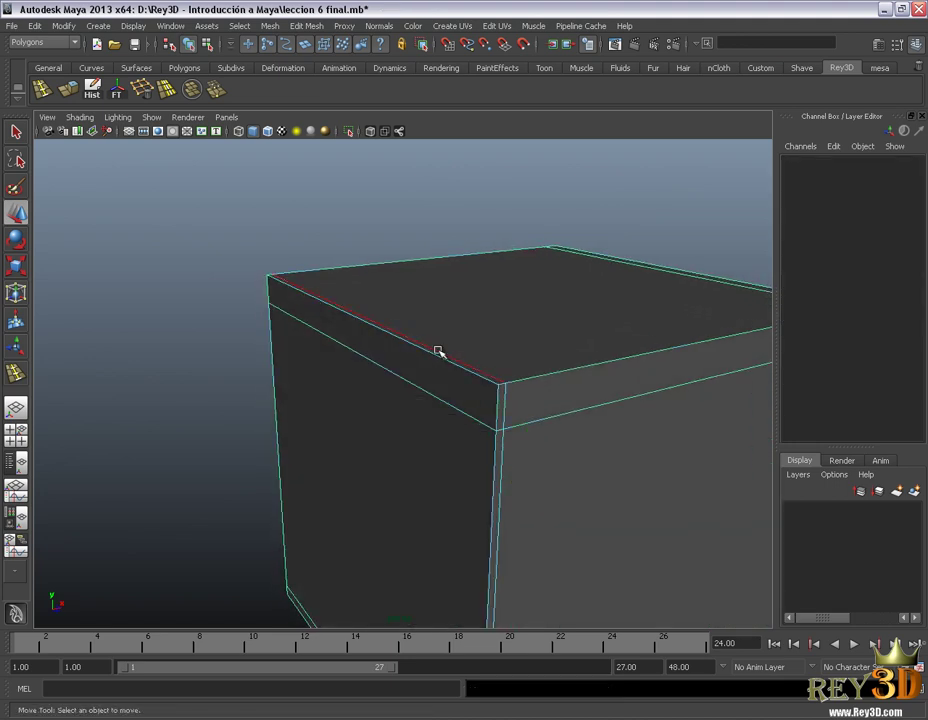
click(437, 352)
mouse_move(599, 418)
alt+right_down()
mouse_move(387, 338)
mouse_move(497, 437)
alt+right_up()
drag(412, 487, 427, 486)
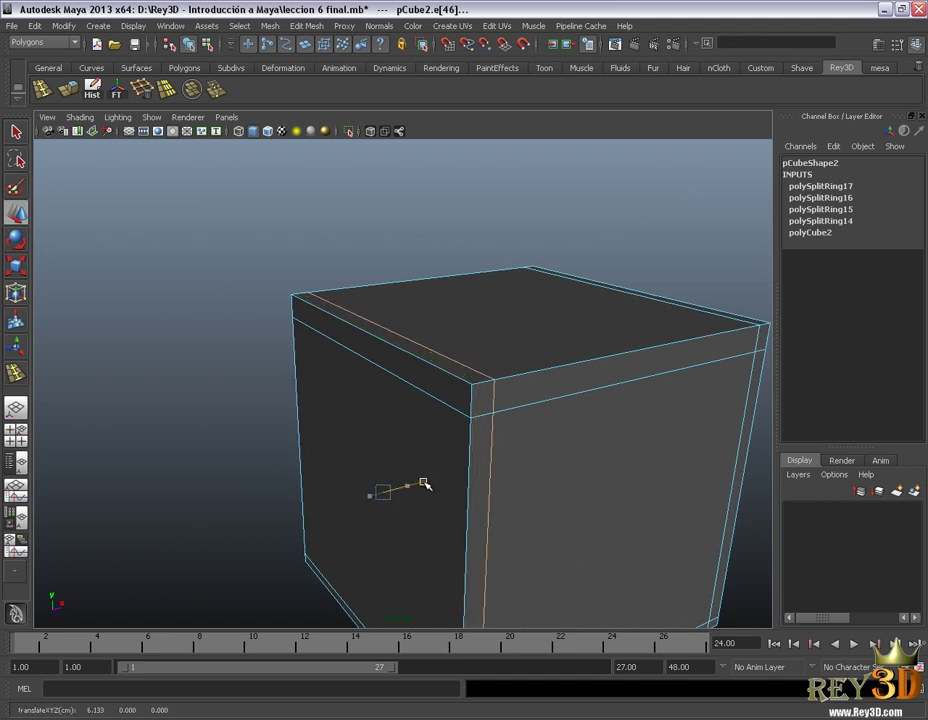
right_drag(614, 351, 652, 331)
click(540, 440)
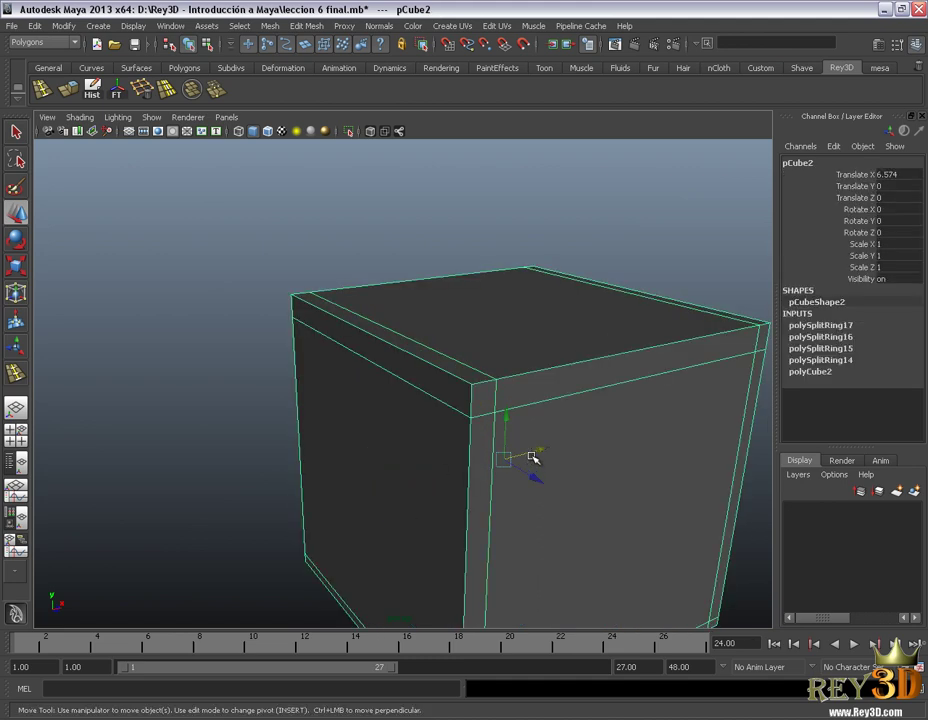
key(3)
click(408, 252)
mouse_move(379, 407)
alt+mouse_down()
mouse_move(414, 408)
mouse_move(387, 379)
alt+mouse_up()
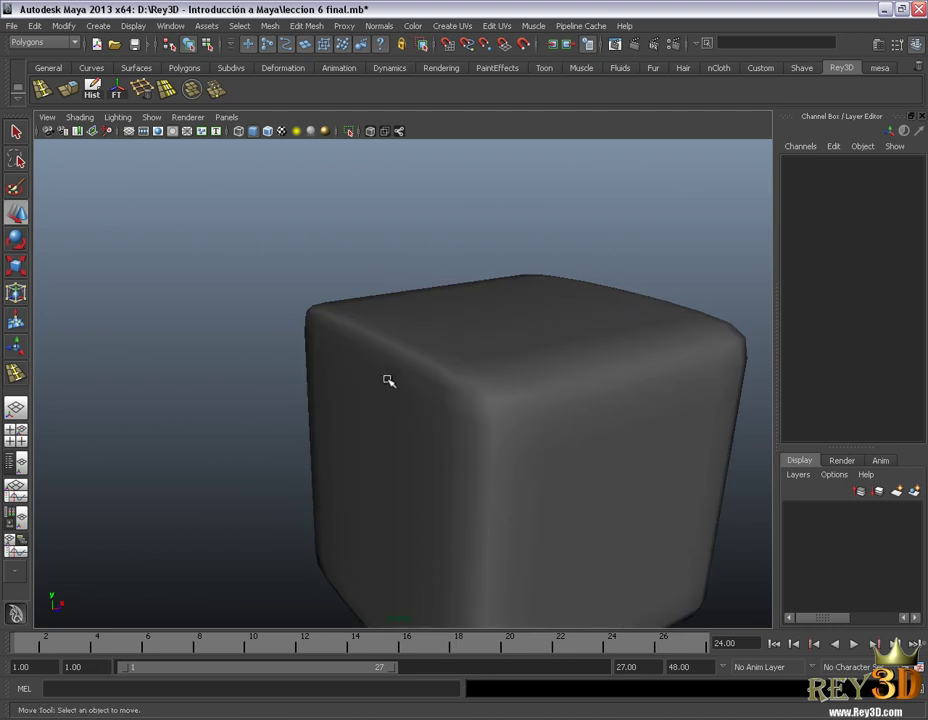
click(393, 443)
key(1)
alt+drag(407, 439, 387, 437)
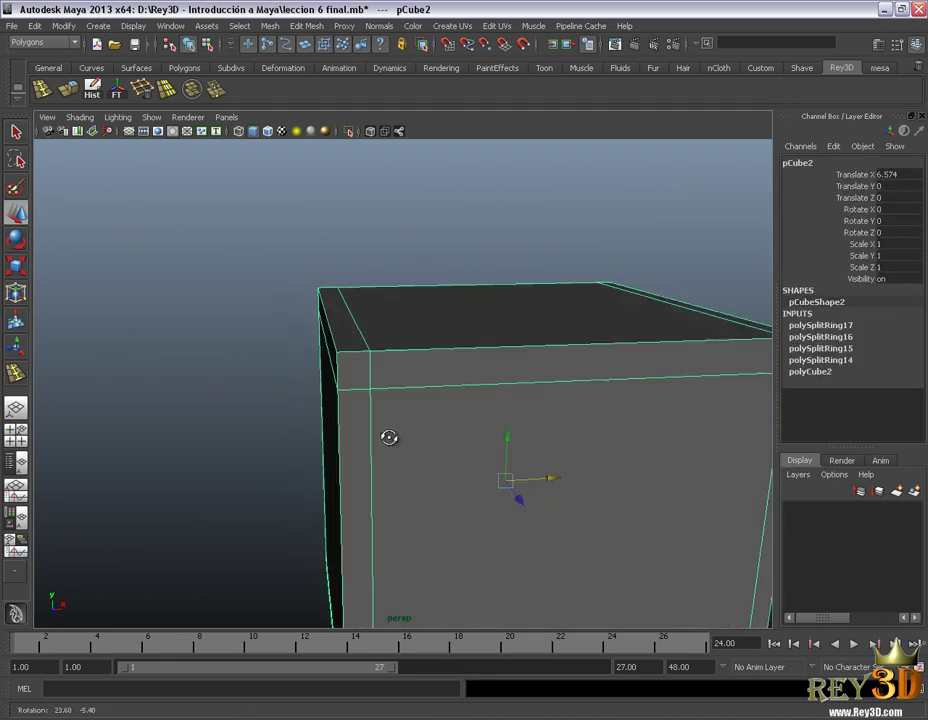
Slide the vertical loop nearer its corner, then preview the cube smoothed as a rounded box.
right_drag(424, 343, 424, 312)
click(437, 320)
click(387, 429)
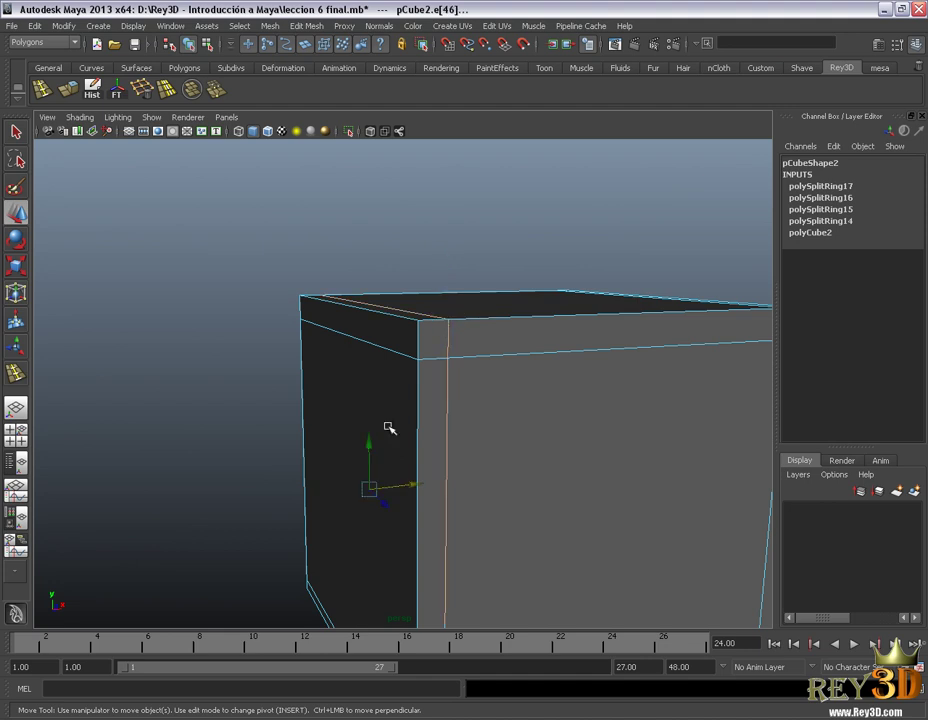
drag(413, 486, 431, 487)
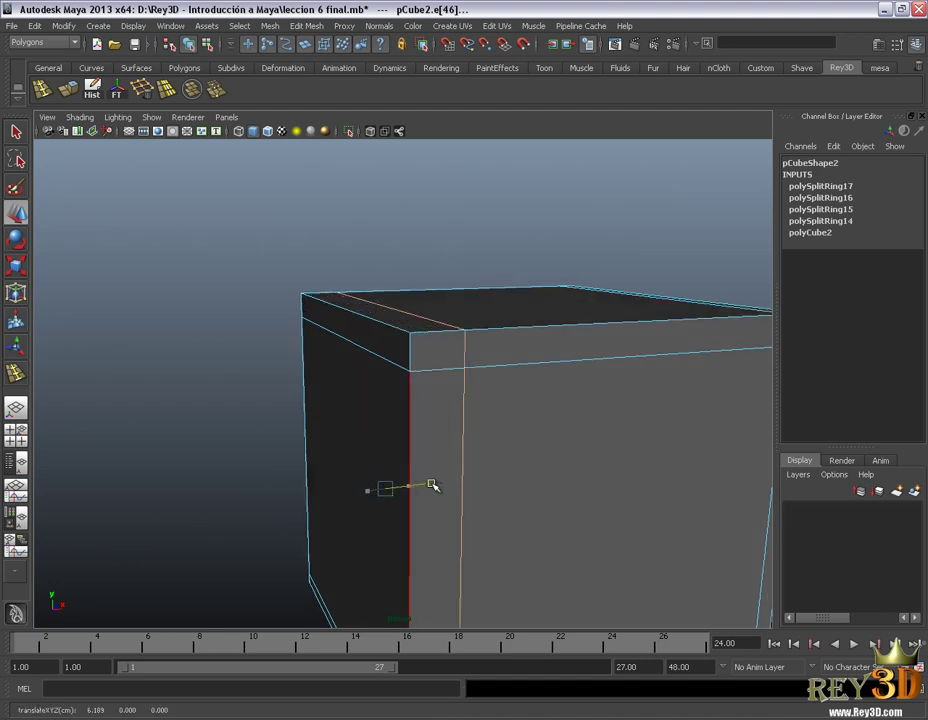
click(440, 372)
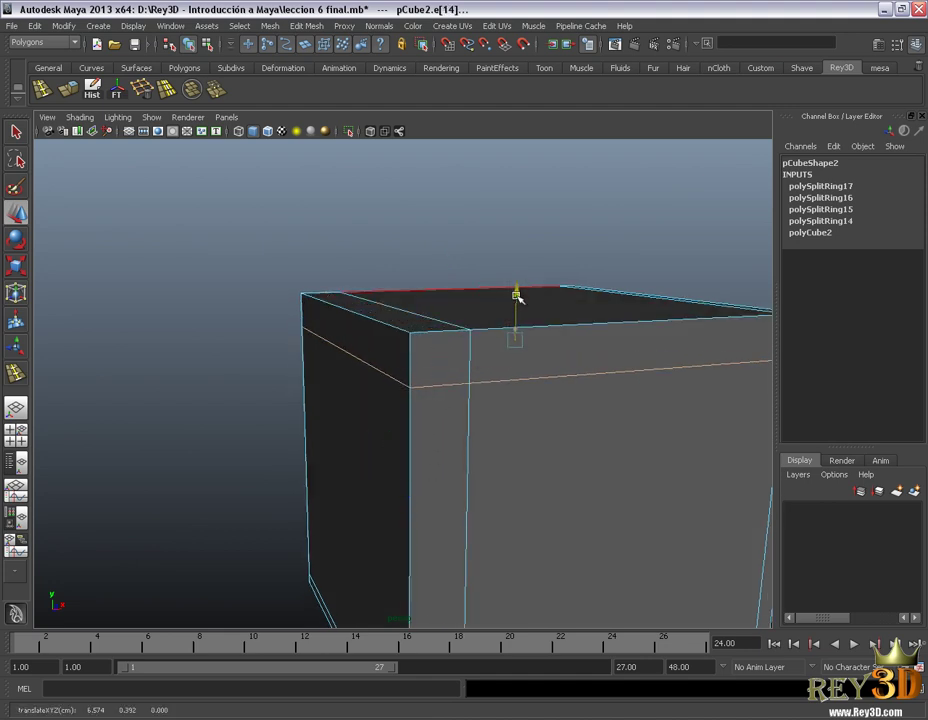
right_drag(451, 473, 518, 454)
click(487, 473)
key(3)
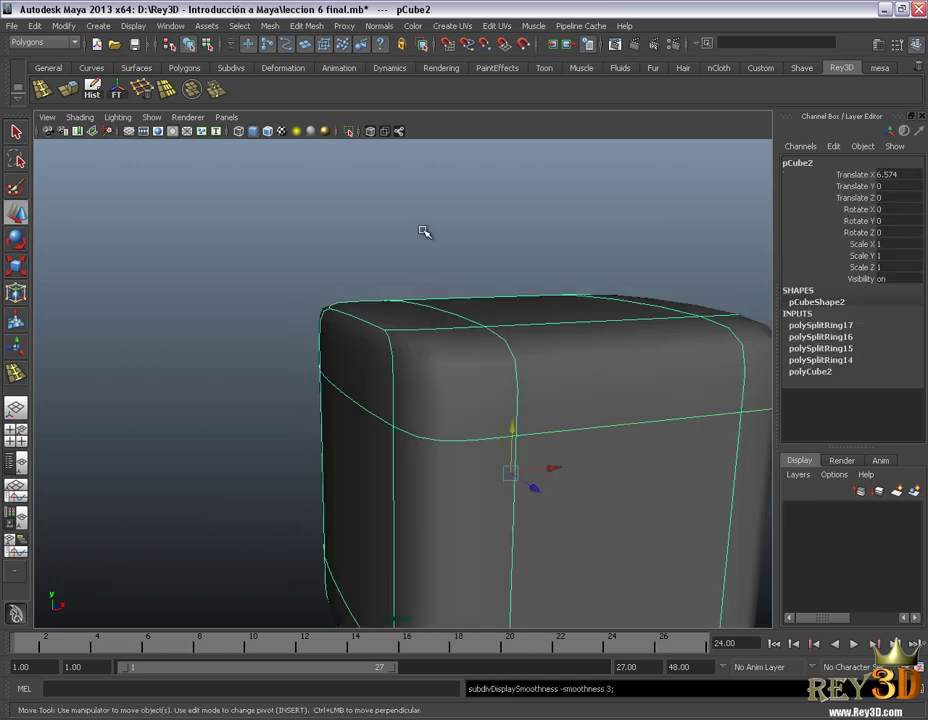
click(424, 232)
mouse_move(596, 435)
alt+mouse_down()
mouse_move(613, 449)
mouse_move(695, 422)
mouse_move(489, 435)
mouse_move(435, 373)
mouse_move(587, 360)
mouse_move(518, 404)
mouse_move(396, 331)
mouse_move(396, 383)
alt+mouse_up()
click(396, 383)
Delete the test cube and preview the blimp body smoothed against the reference image.
key(Delete)
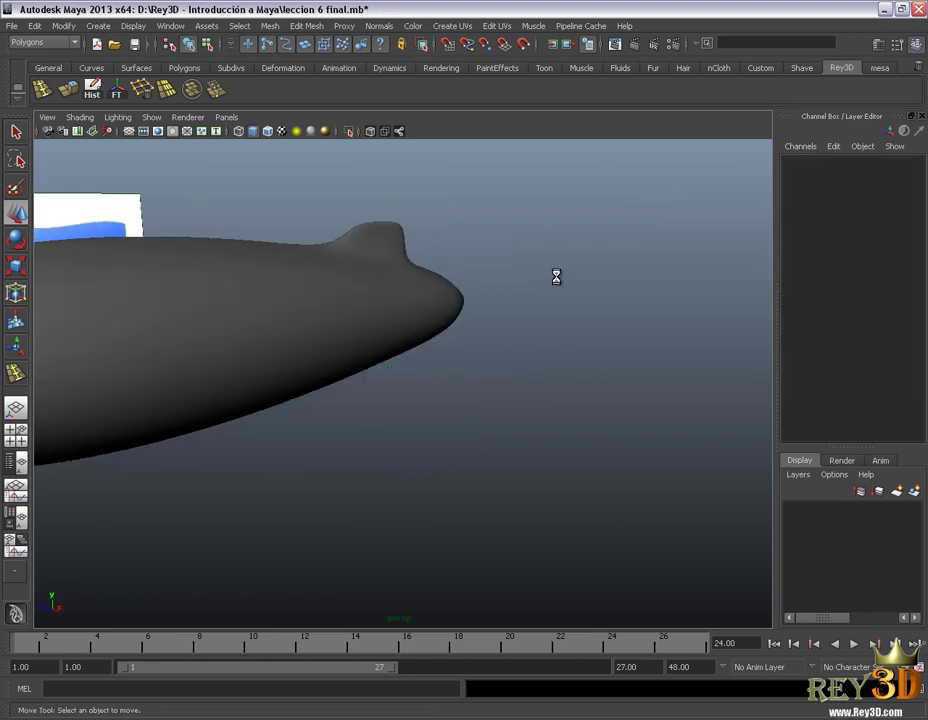
mouse_move(134, 386)
alt+mouse_down()
mouse_move(381, 404)
mouse_move(489, 445)
mouse_move(370, 376)
mouse_move(427, 447)
mouse_move(582, 310)
mouse_move(398, 414)
mouse_move(318, 484)
alt+mouse_up()
click(385, 420)
key(3)
click(582, 310)
mouse_move(470, 457)
alt+mouse_down()
mouse_move(336, 406)
mouse_move(371, 441)
mouse_move(464, 431)
mouse_move(323, 444)
mouse_move(487, 429)
mouse_move(257, 410)
mouse_move(300, 441)
alt+mouse_up()
mouse_move(300, 441)
alt+right_down()
mouse_move(502, 465)
mouse_move(408, 460)
alt+right_up()
alt+drag(408, 460, 456, 426)
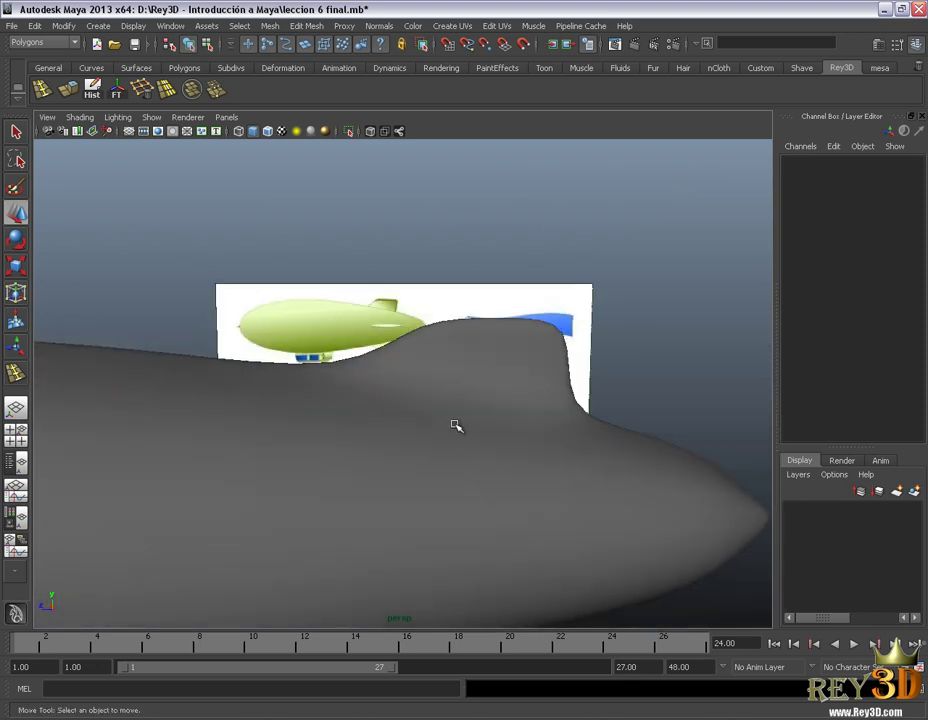
Frame the blimp in the side view with Wireframe on Shaded enabled, and select the body.
key(space)
key(space)
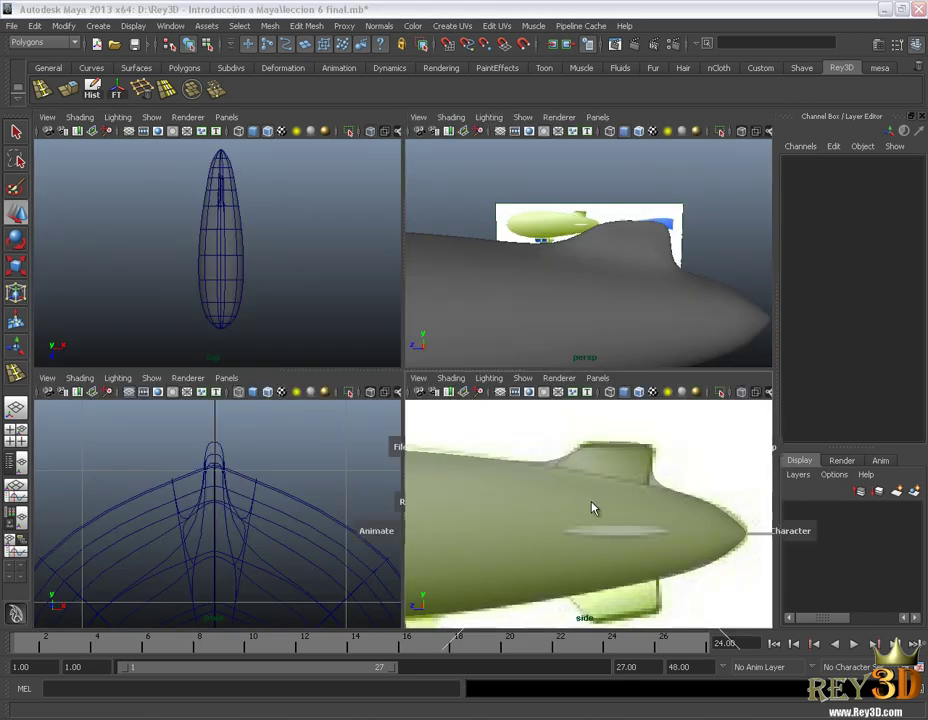
alt+right_drag(468, 505, 317, 442)
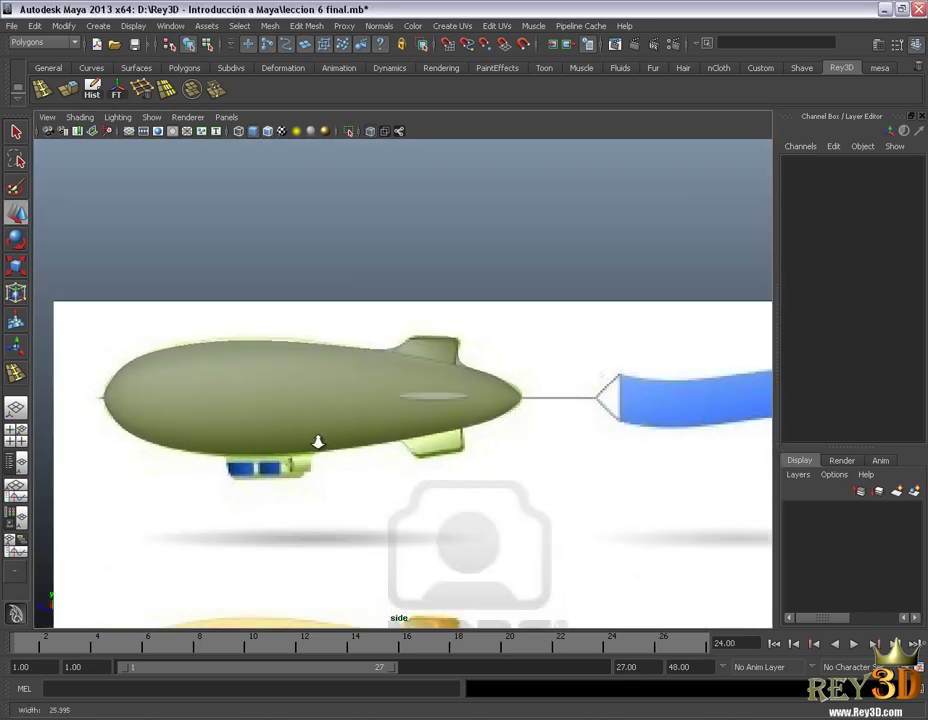
click(268, 134)
scroll(497, 476, up, 3)
scroll(462, 422, up, 2)
scroll(386, 398, up, 2)
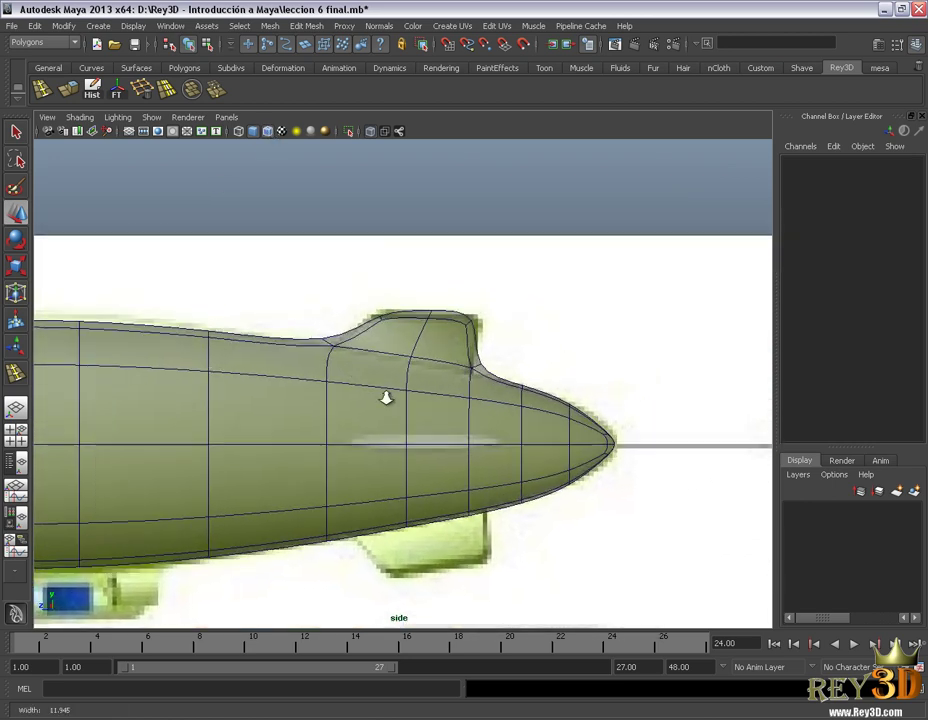
scroll(549, 516, up, 2)
scroll(466, 348, down, 2)
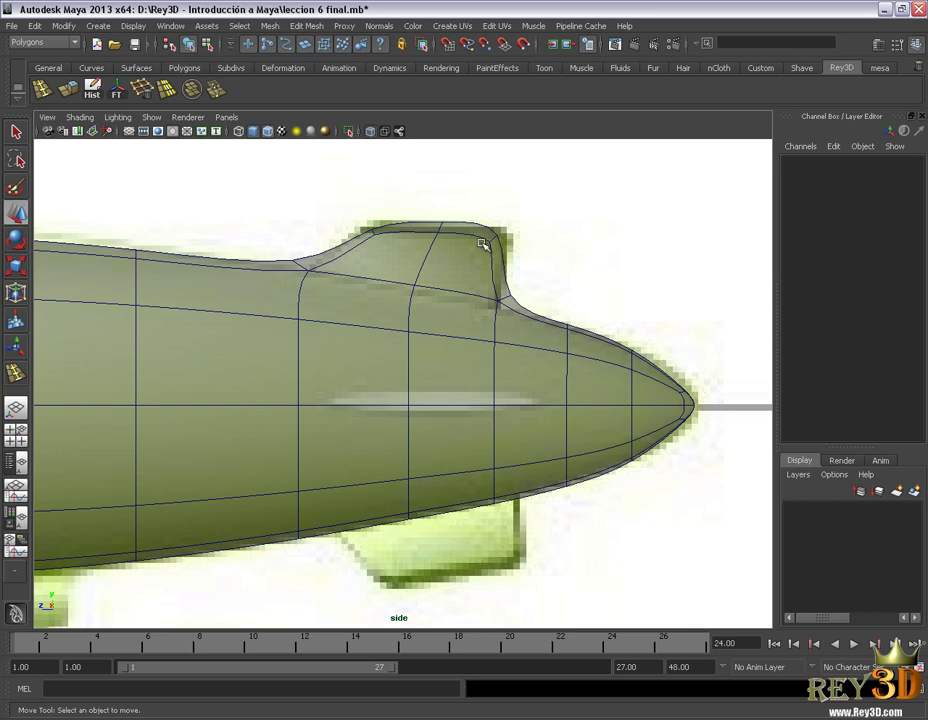
scroll(490, 300, up, 1)
scroll(440, 311, up, 2)
click(425, 367)
Toggle the body between low-poly cage and smooth preview to check the tail fin.
key(1)
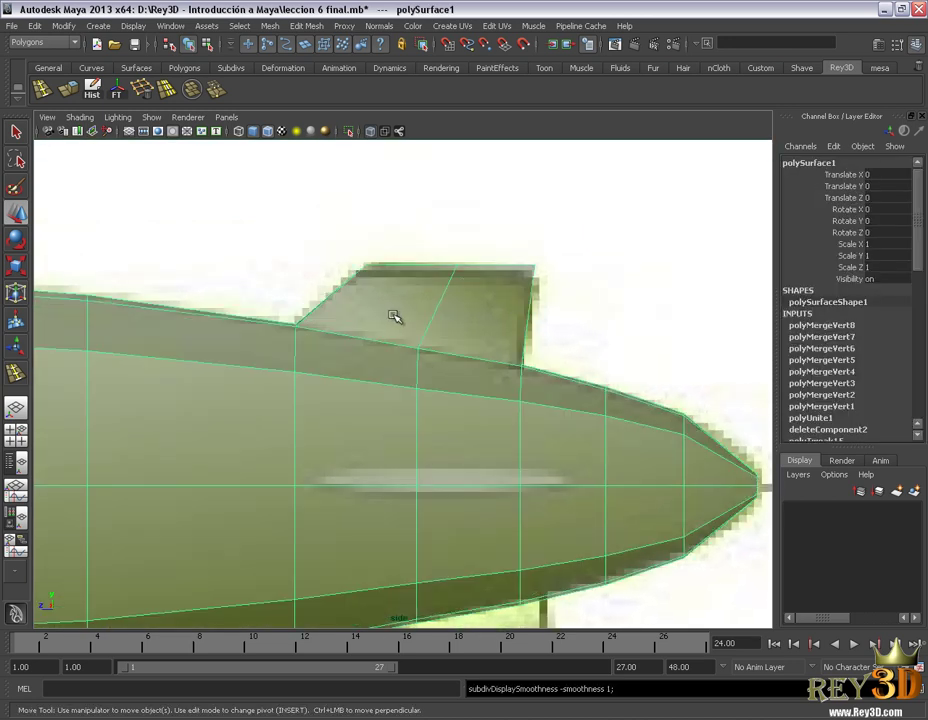
scroll(430, 340, up, 2)
scroll(465, 400, up, 1)
key(3)
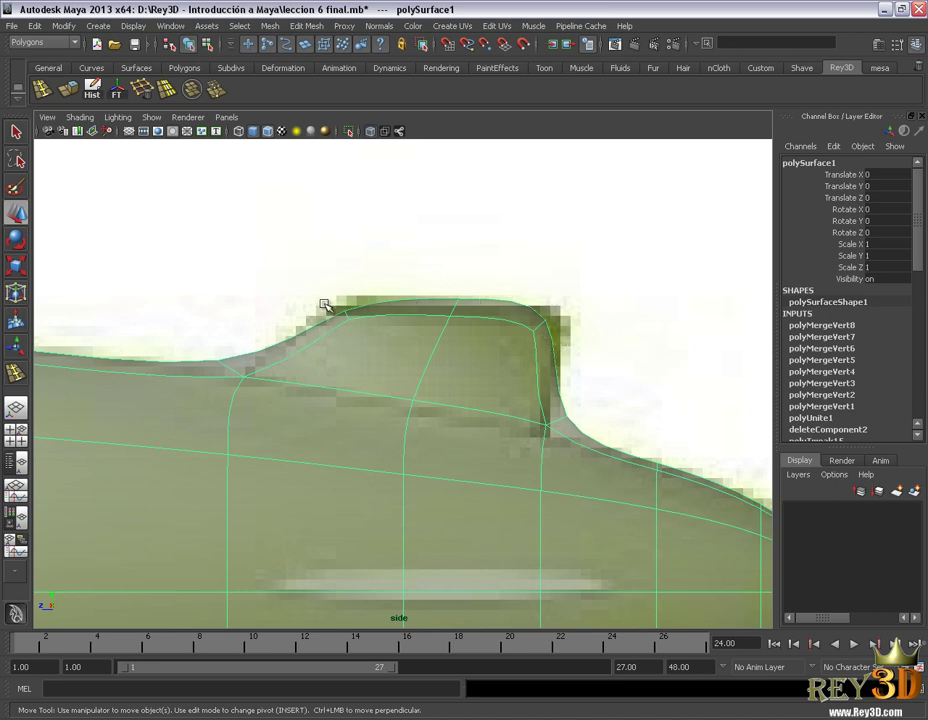
key(1)
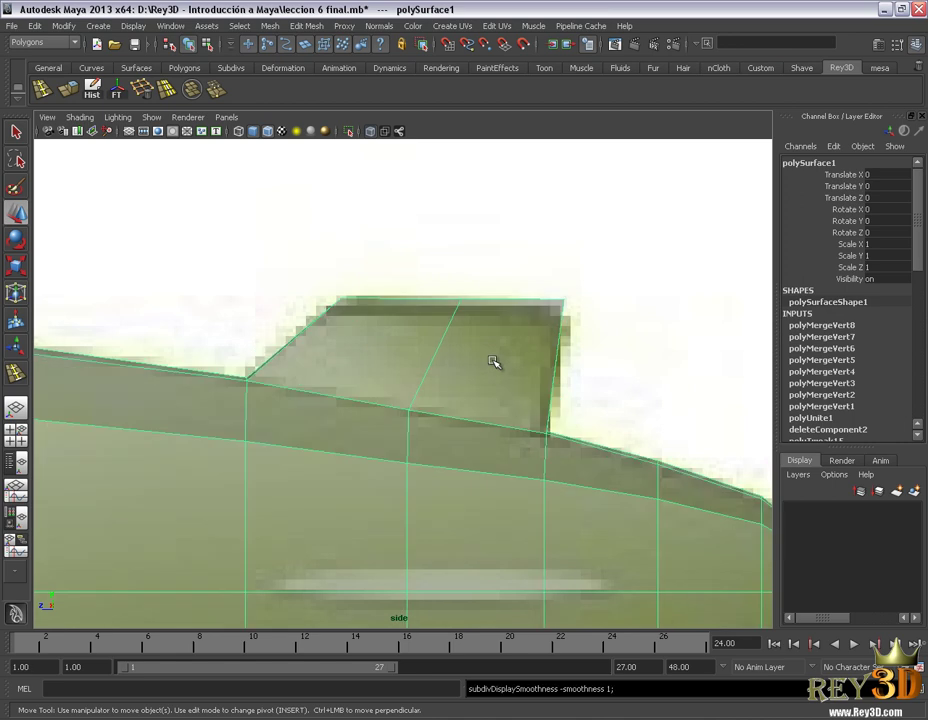
scroll(452, 360, up, 1)
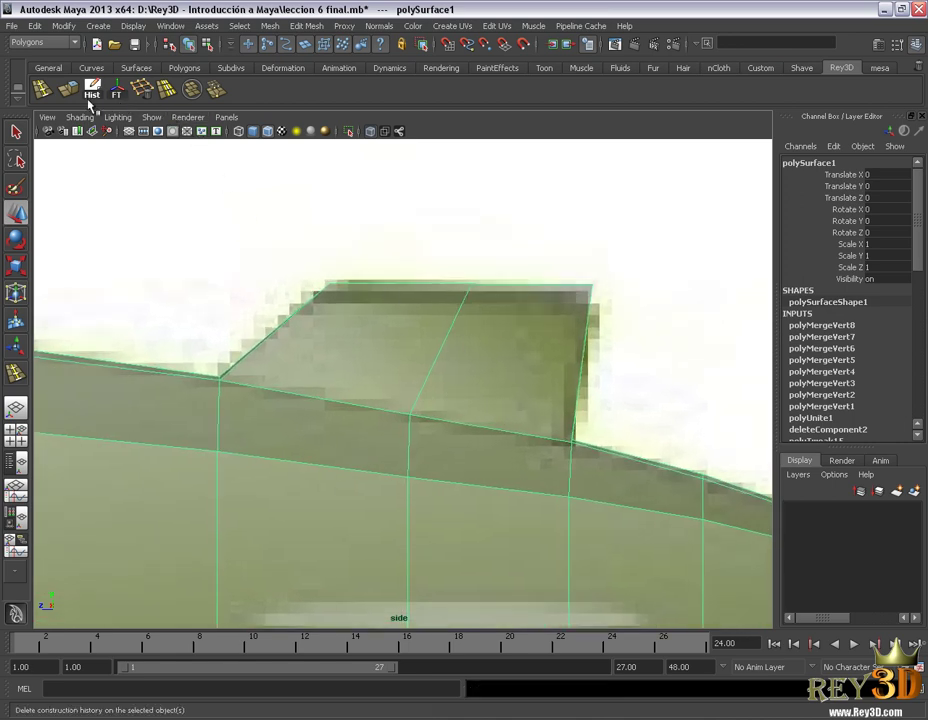
Insert an edge loop near the fin's base, then check it in smooth preview.
click(42, 88)
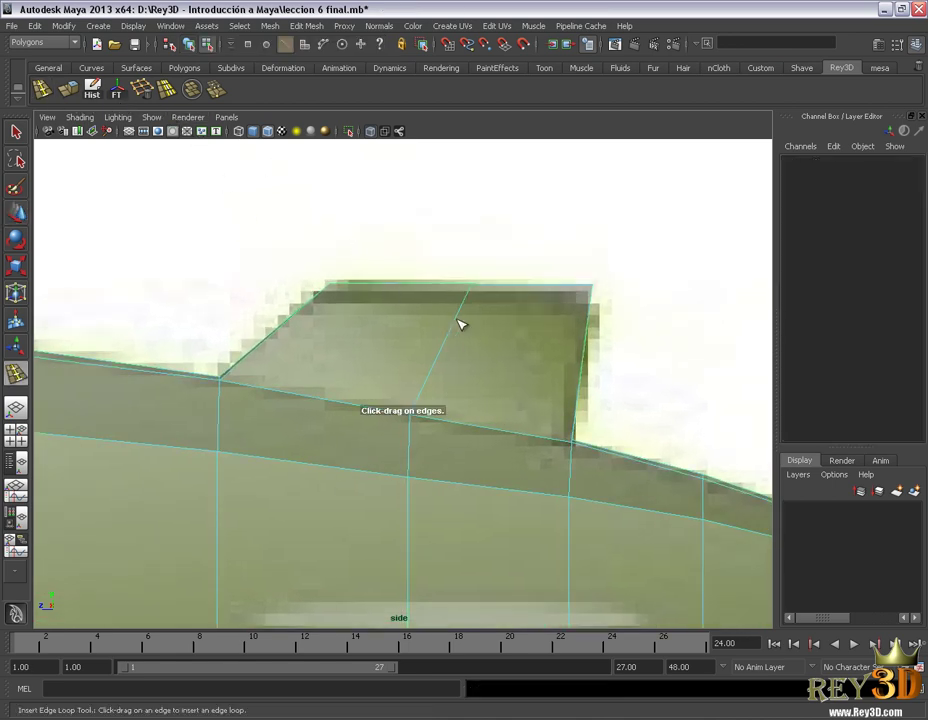
drag(468, 298, 471, 297)
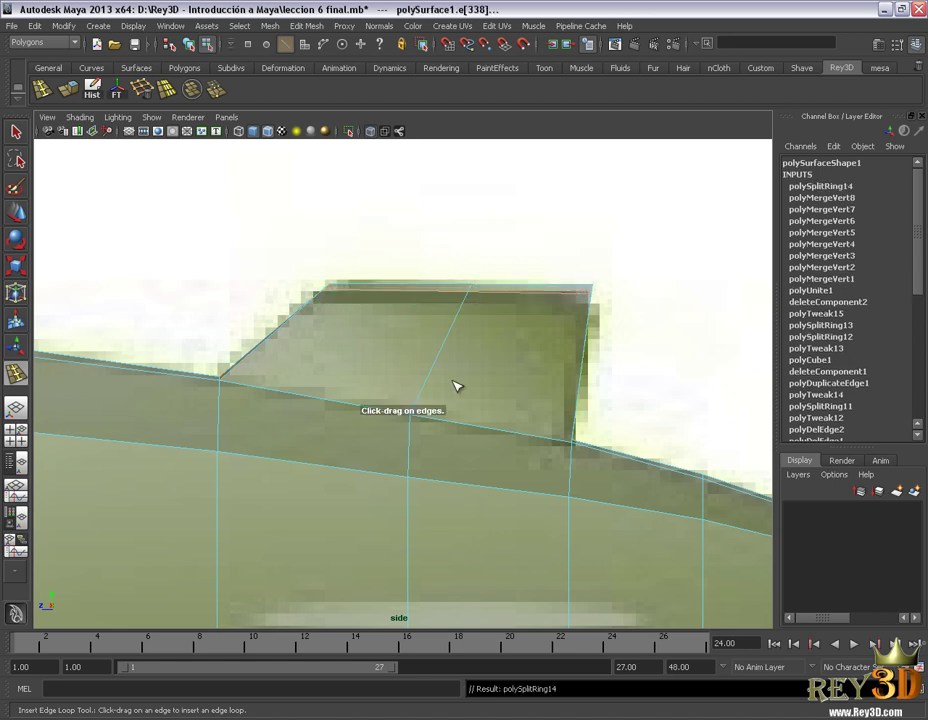
click(16, 213)
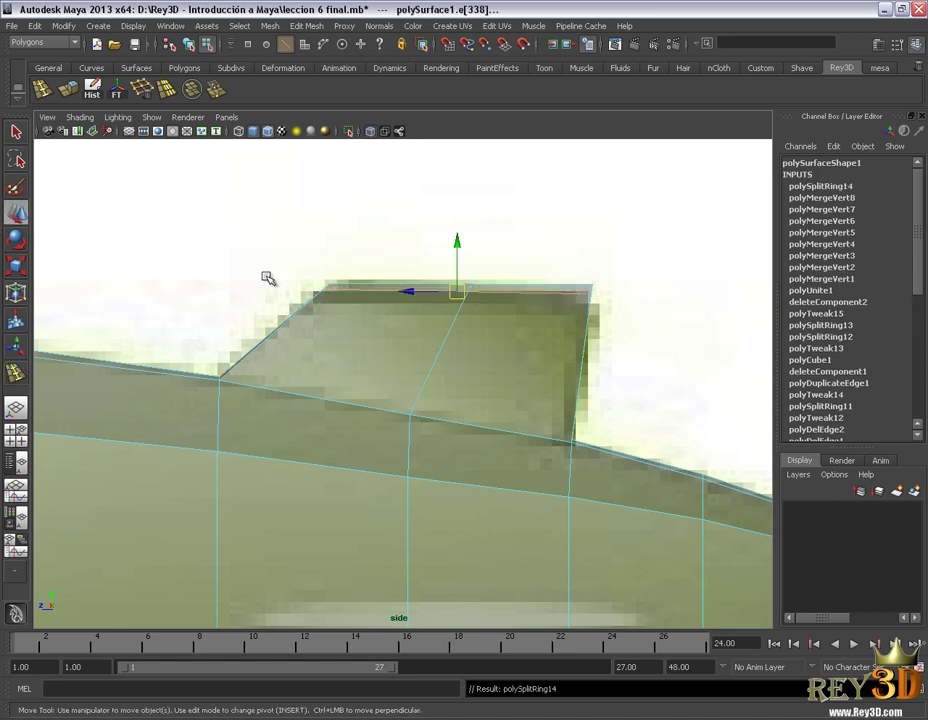
key(3)
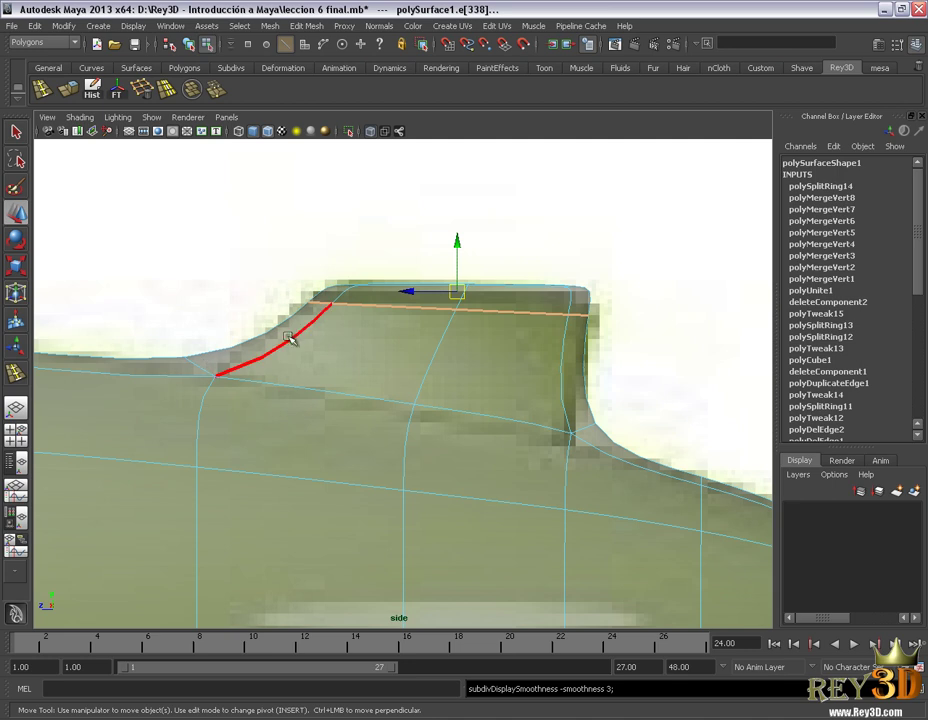
key(1)
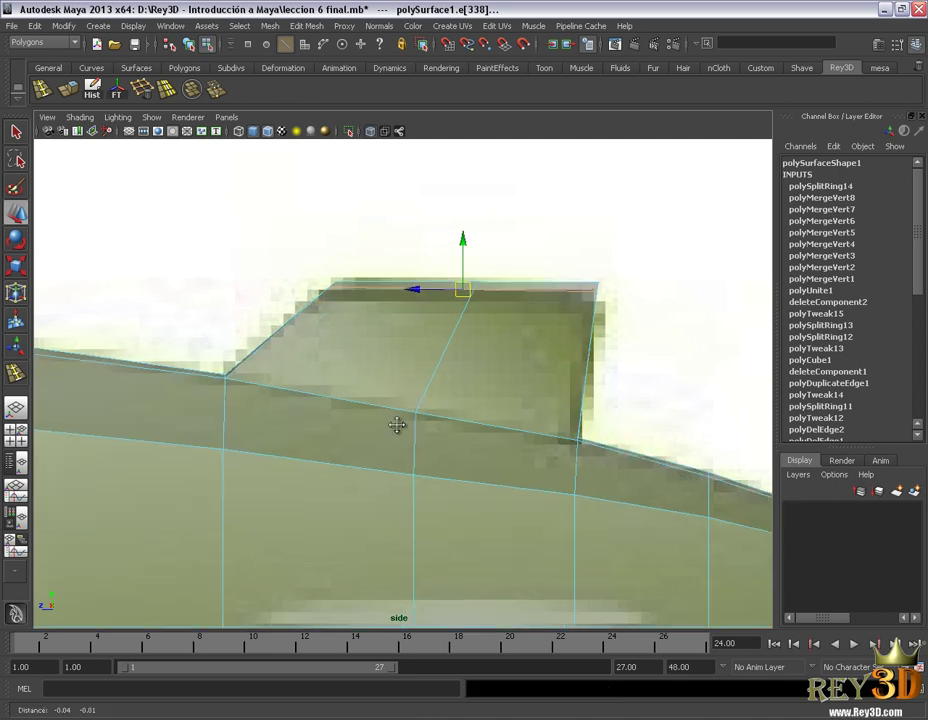
alt+middle_drag(398, 425, 432, 408)
Add edge loops beside the fin's front and rear base edges and preview the smoothed result.
click(67, 89)
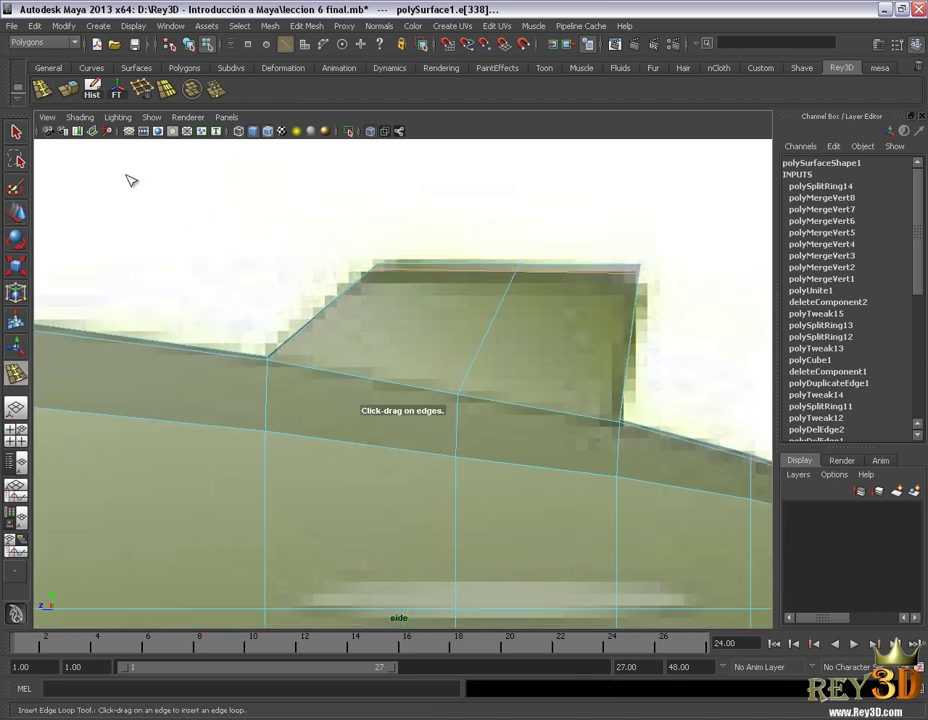
scroll(297, 355, up, 1)
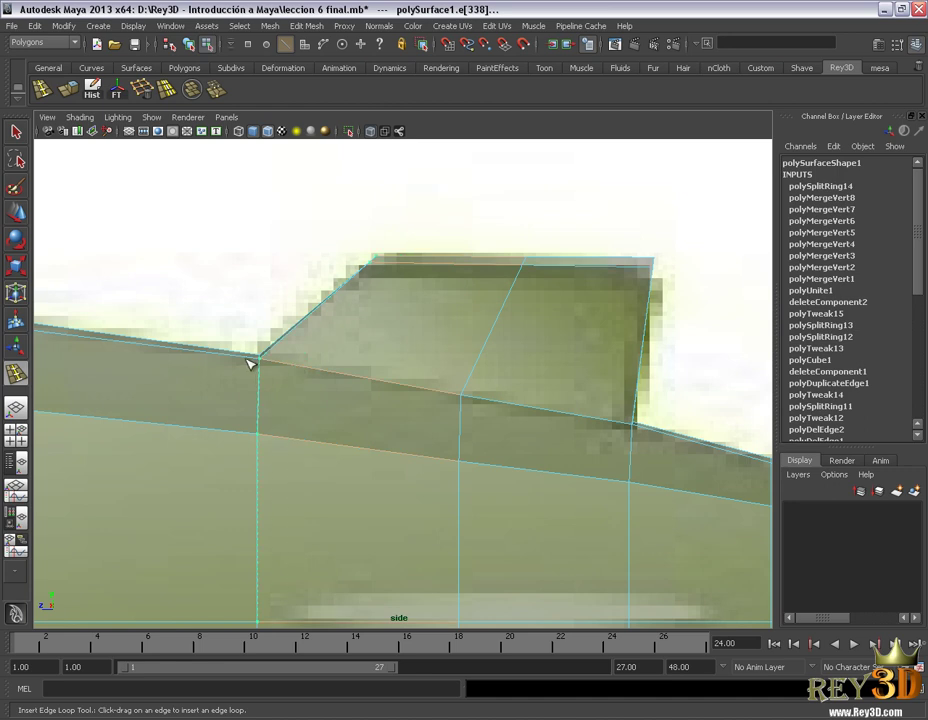
drag(264, 365, 262, 364)
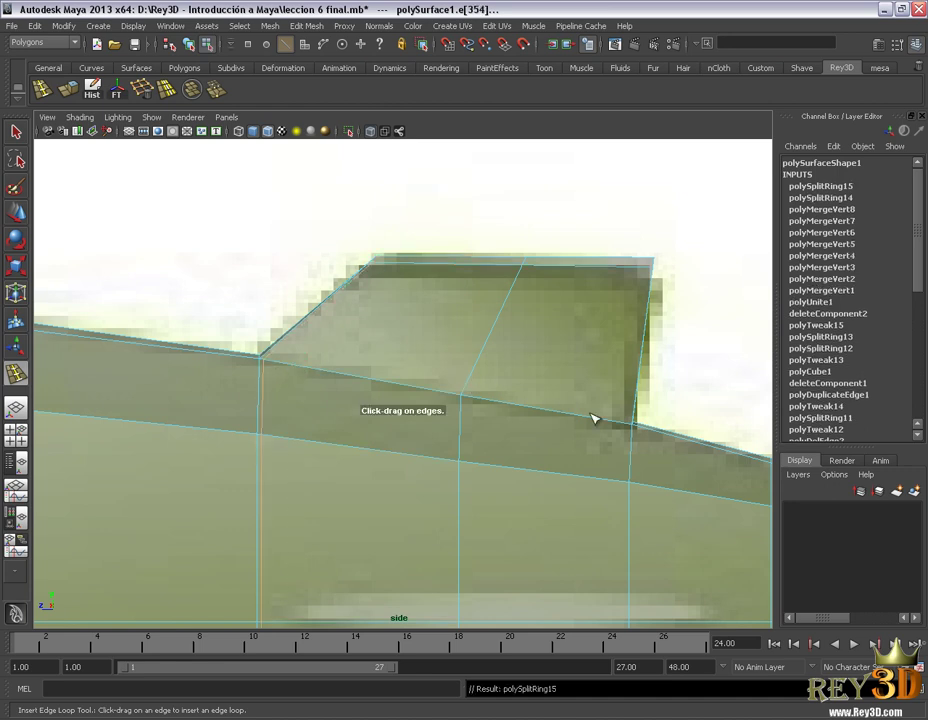
drag(630, 428, 631, 427)
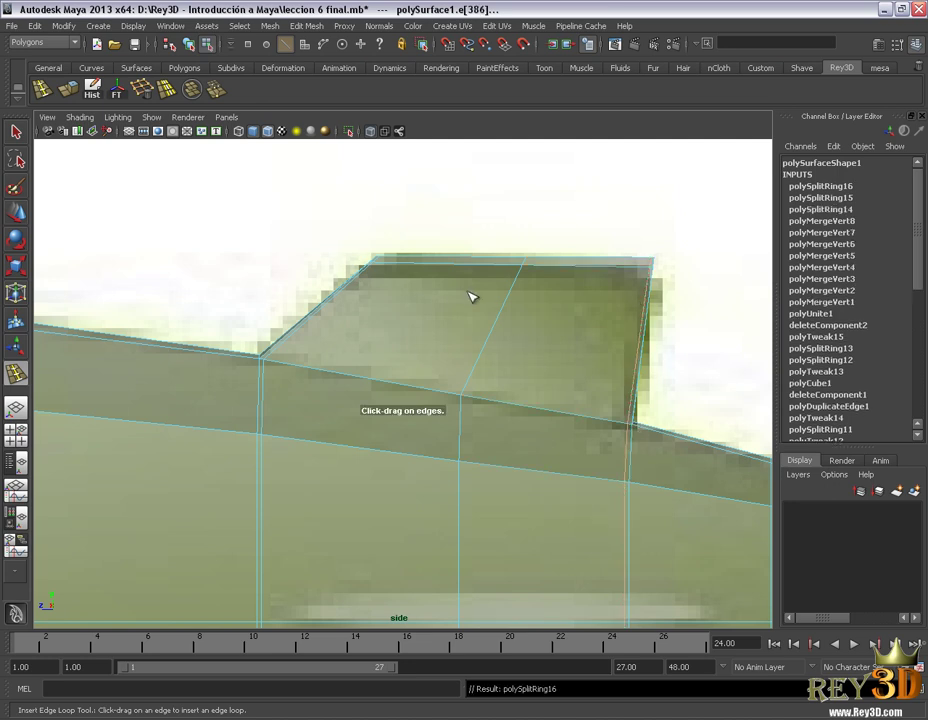
key(w)
key(3)
right_drag(493, 312, 552, 293)
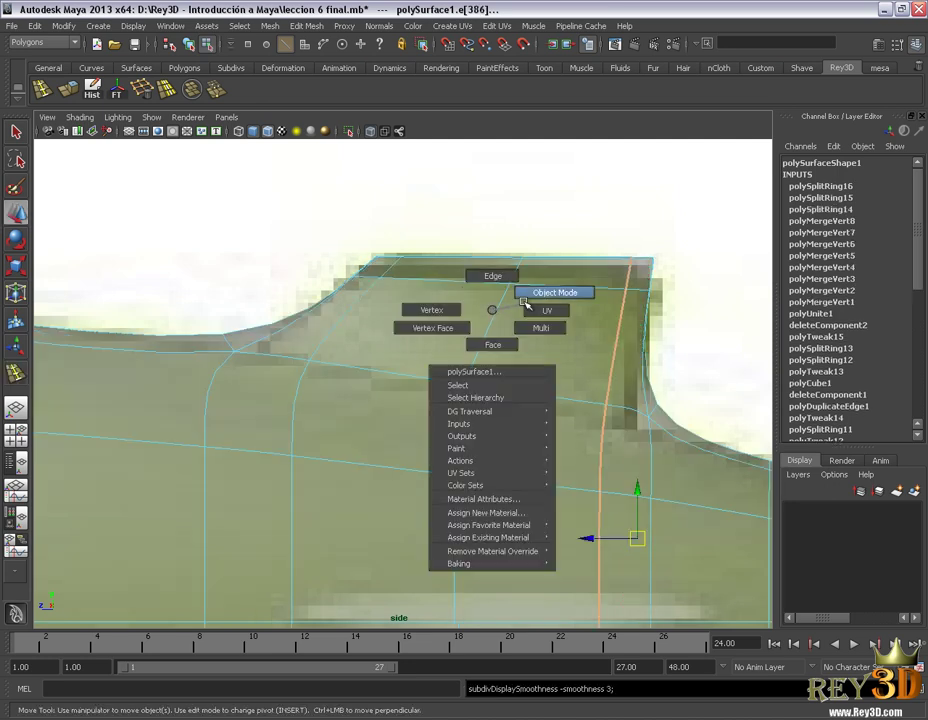
click(446, 384)
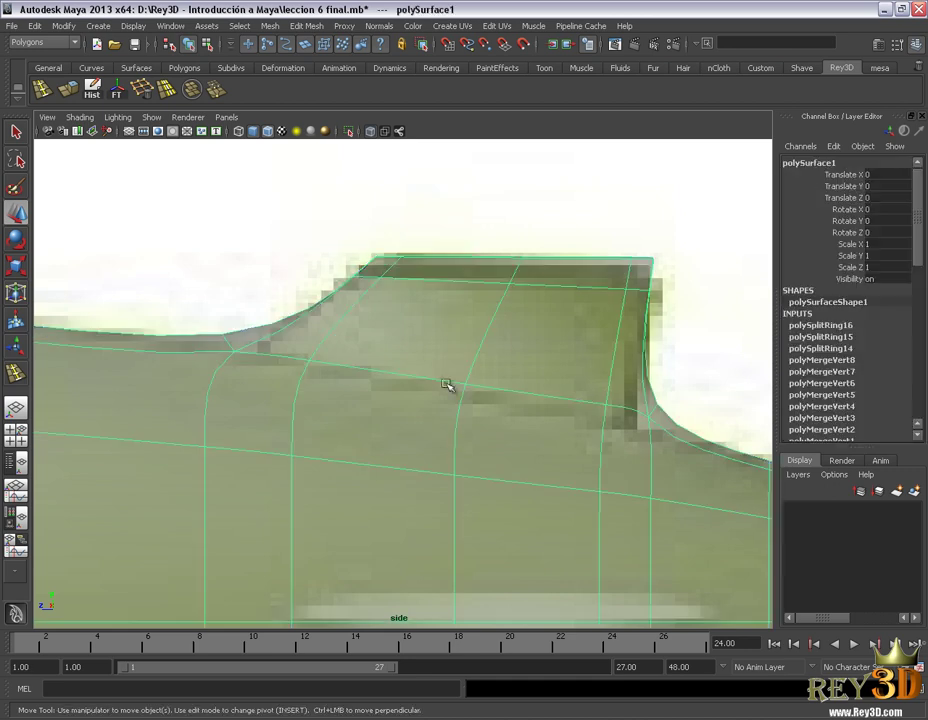
key(1)
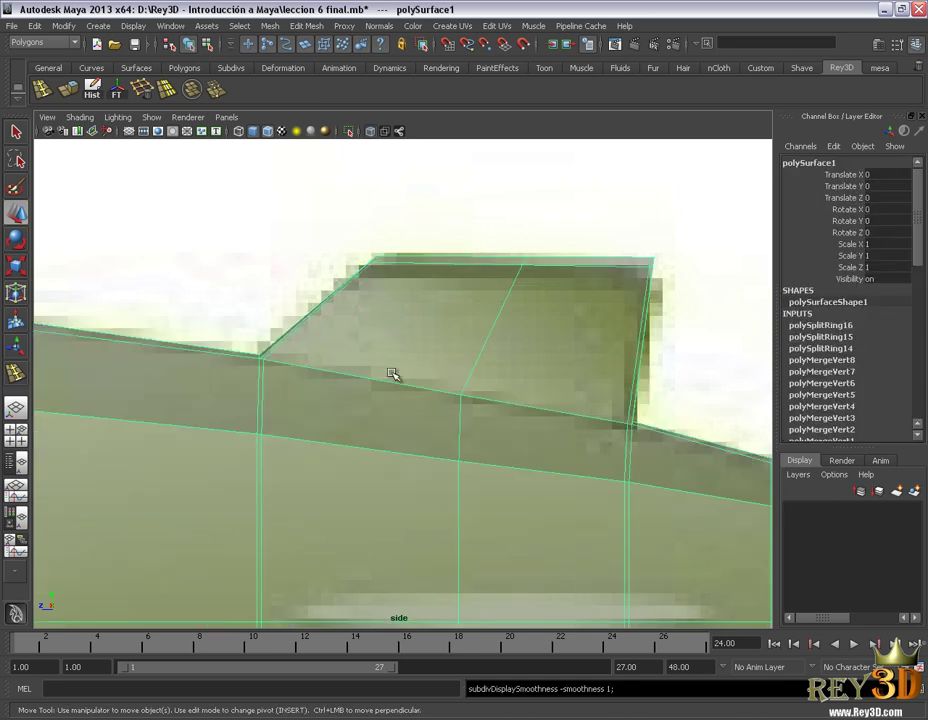
Add a second loop near both the front and rear fin base, then preview it smoothed.
click(41, 88)
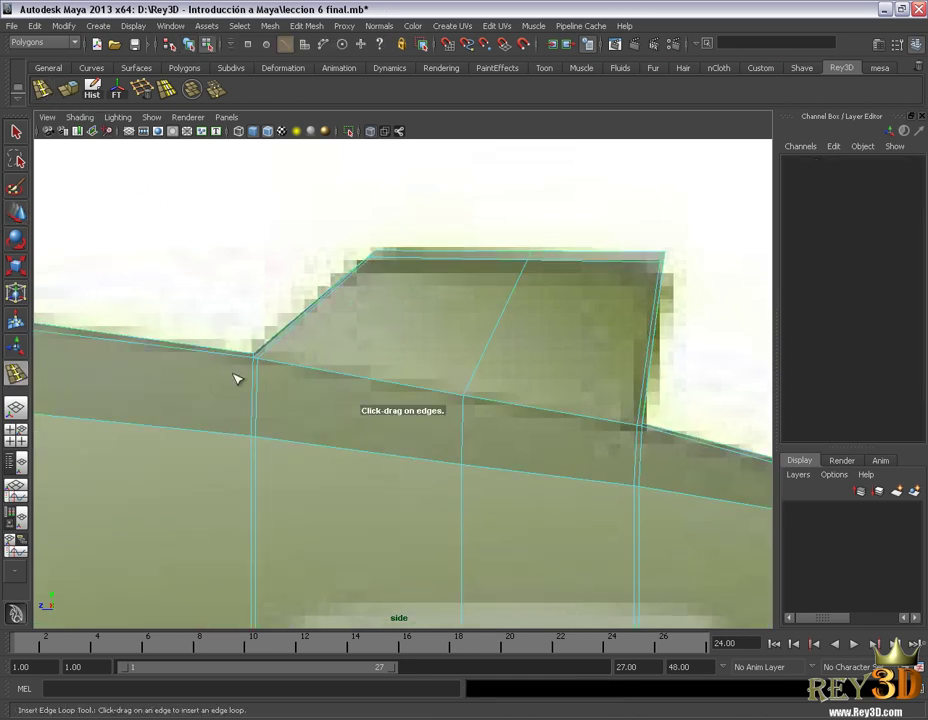
click(257, 362)
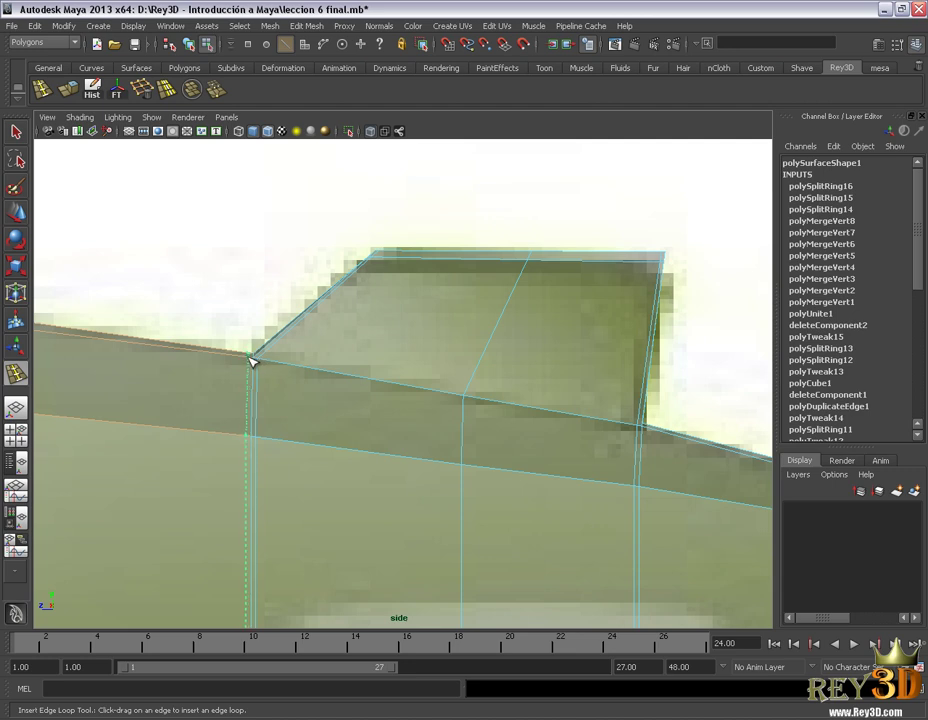
click(251, 361)
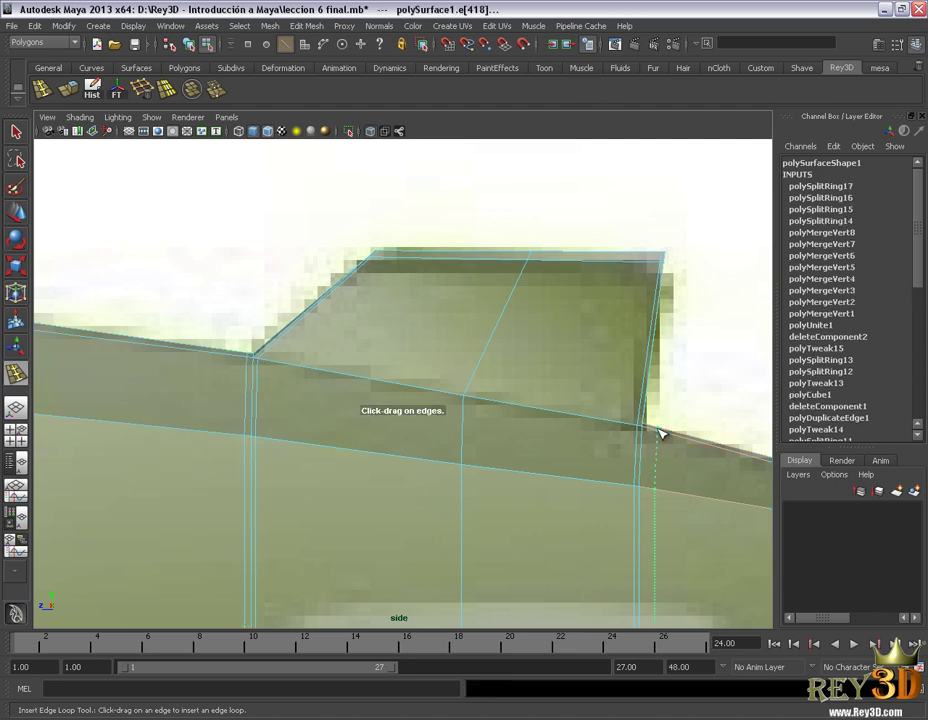
click(641, 426)
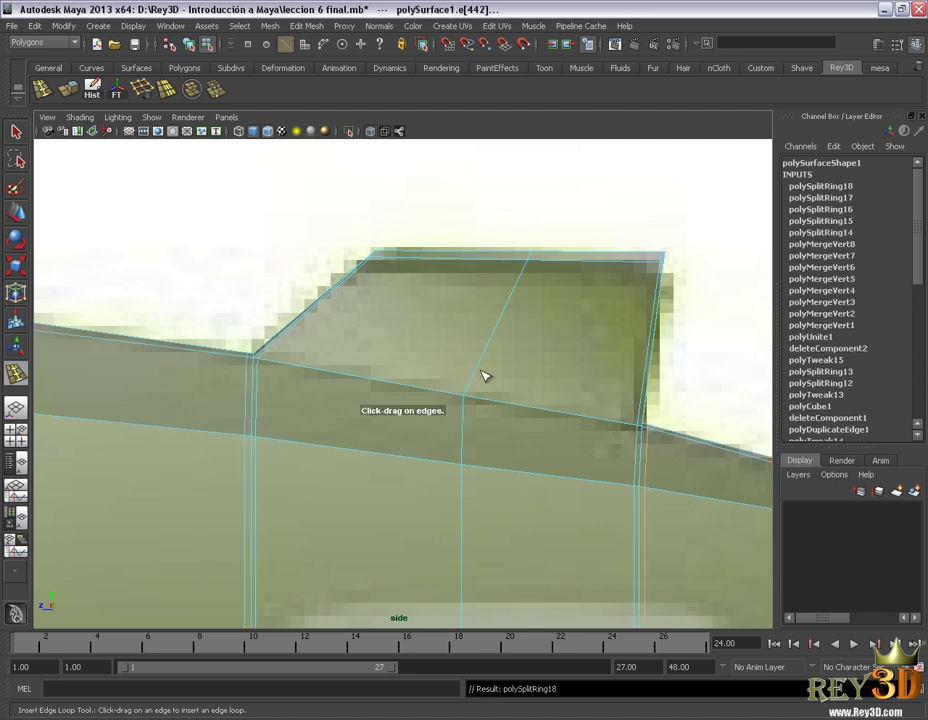
key(w)
key(3)
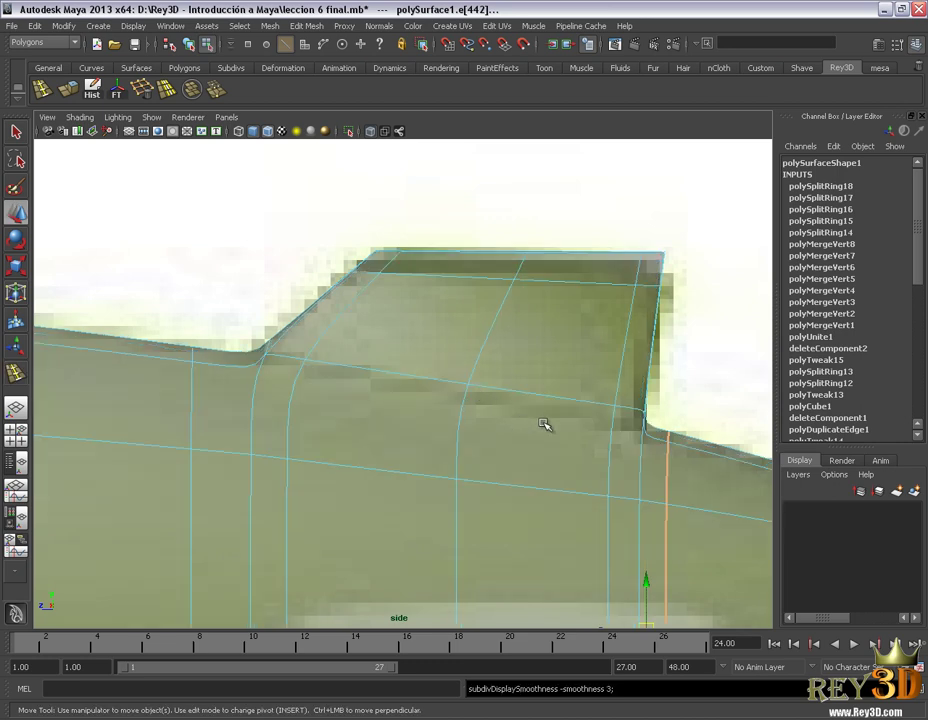
scroll(545, 425, down, 2)
right_drag(514, 350, 607, 300)
Clear the edge selection and switch to a full-size perspective view of the blimp.
click(607, 300)
scroll(636, 460, down, 2)
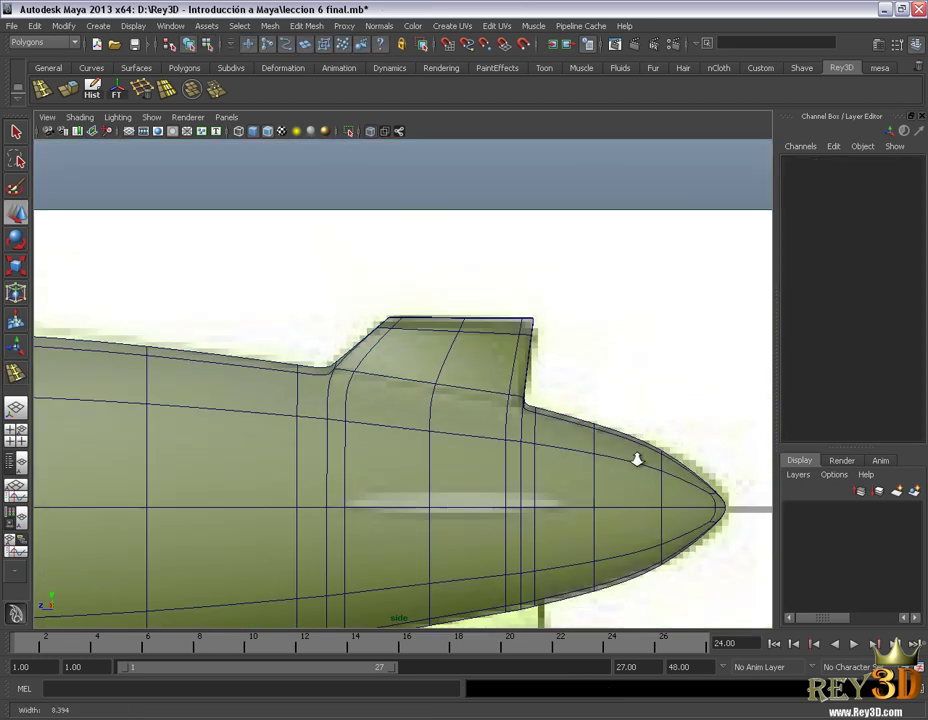
key(space)
click(445, 366)
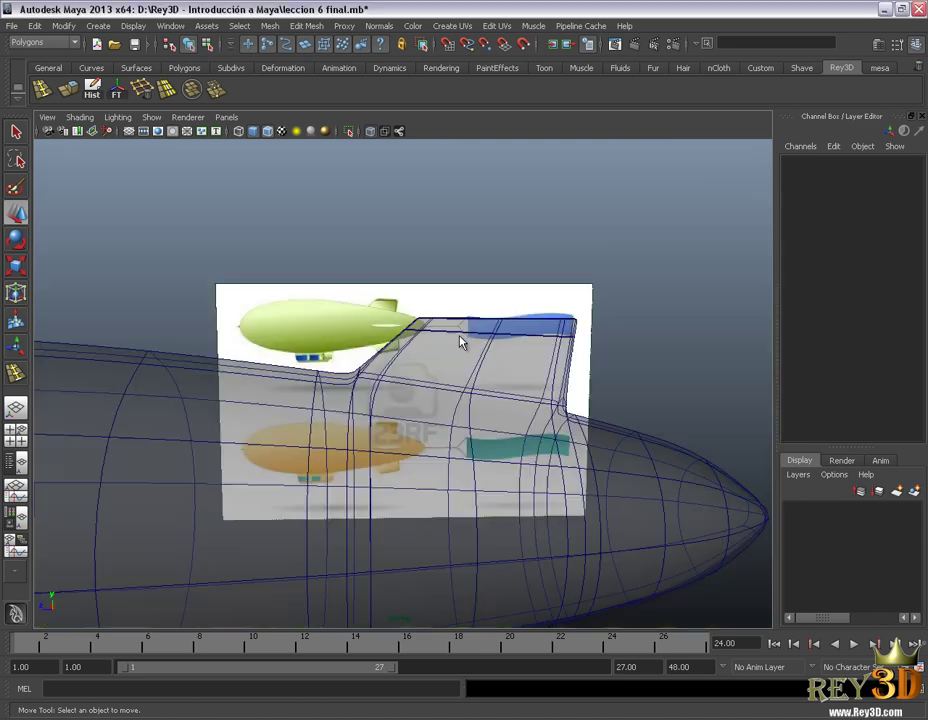
mouse_move(460, 341)
alt+mouse_down()
mouse_move(439, 408)
mouse_move(494, 411)
mouse_move(447, 373)
mouse_move(452, 387)
alt+mouse_up()
key(space)
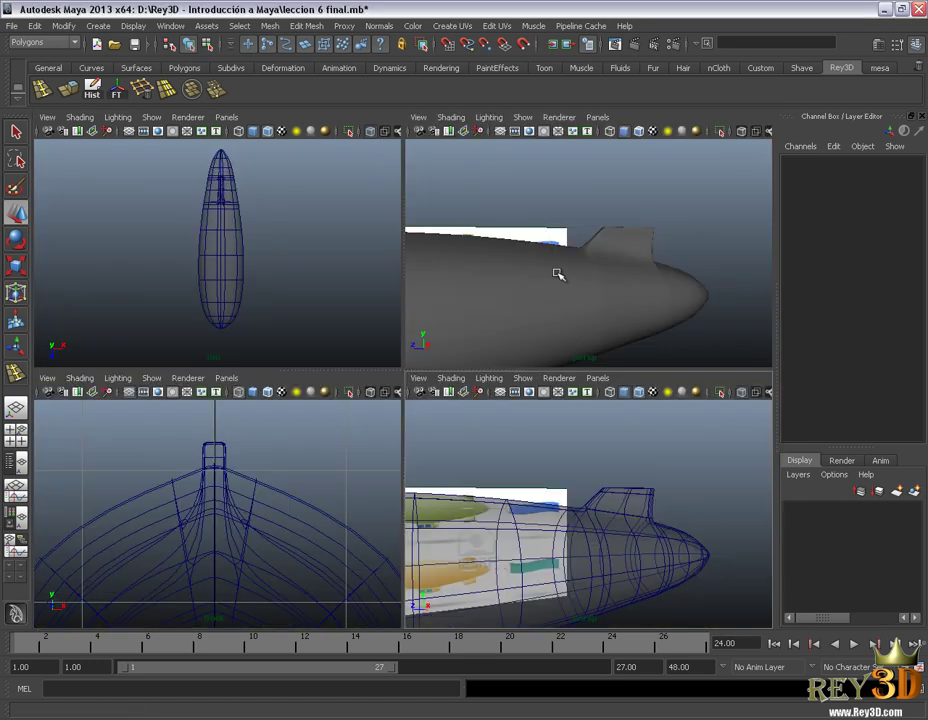
key(space)
mouse_move(535, 276)
alt+mouse_down()
mouse_move(566, 300)
mouse_move(574, 292)
mouse_move(634, 315)
mouse_move(621, 401)
mouse_move(481, 413)
mouse_move(528, 455)
mouse_move(435, 418)
mouse_move(491, 432)
mouse_move(606, 434)
mouse_move(398, 431)
mouse_move(495, 445)
mouse_move(464, 424)
mouse_move(360, 426)
alt+mouse_up()
key(space)
Select the blimp mesh, show its low-poly cage, and zoom in on the tail fin.
mouse_move(427, 448)
alt+mouse_down()
mouse_move(389, 495)
mouse_move(412, 514)
mouse_move(412, 364)
alt+mouse_up()
click(420, 463)
key(1)
alt+right_drag(420, 463, 480, 513)
alt+middle_drag(480, 513, 498, 422)
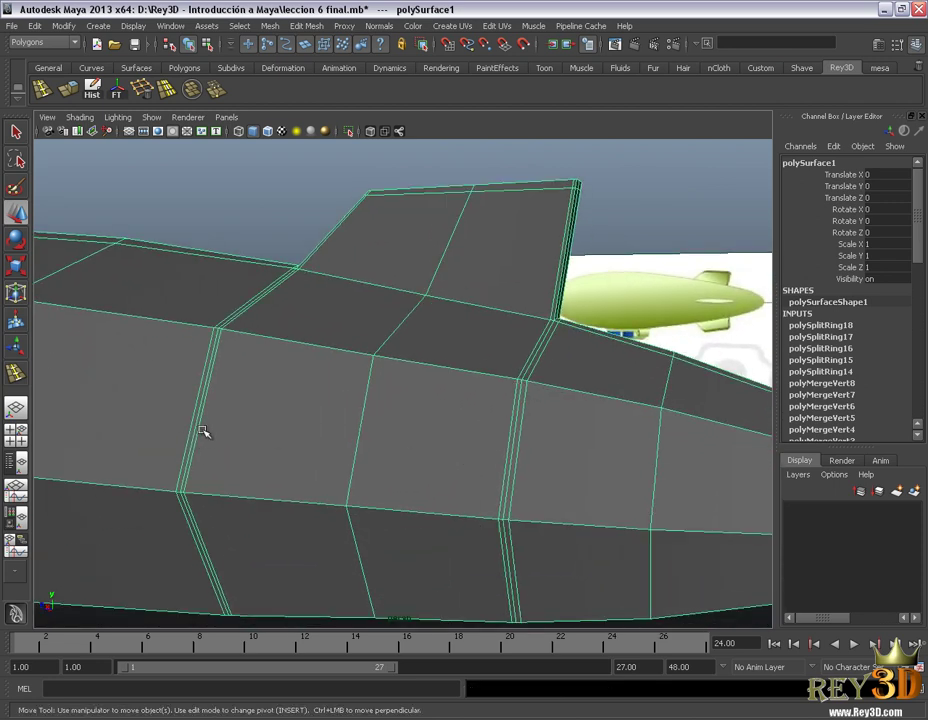
Adjust the fin close-up, switch the blimp to smooth preview, and deselect it.
alt+right_drag(530, 463, 489, 418)
mouse_move(489, 418)
alt+mouse_down()
mouse_move(518, 418)
mouse_move(483, 420)
alt+mouse_up()
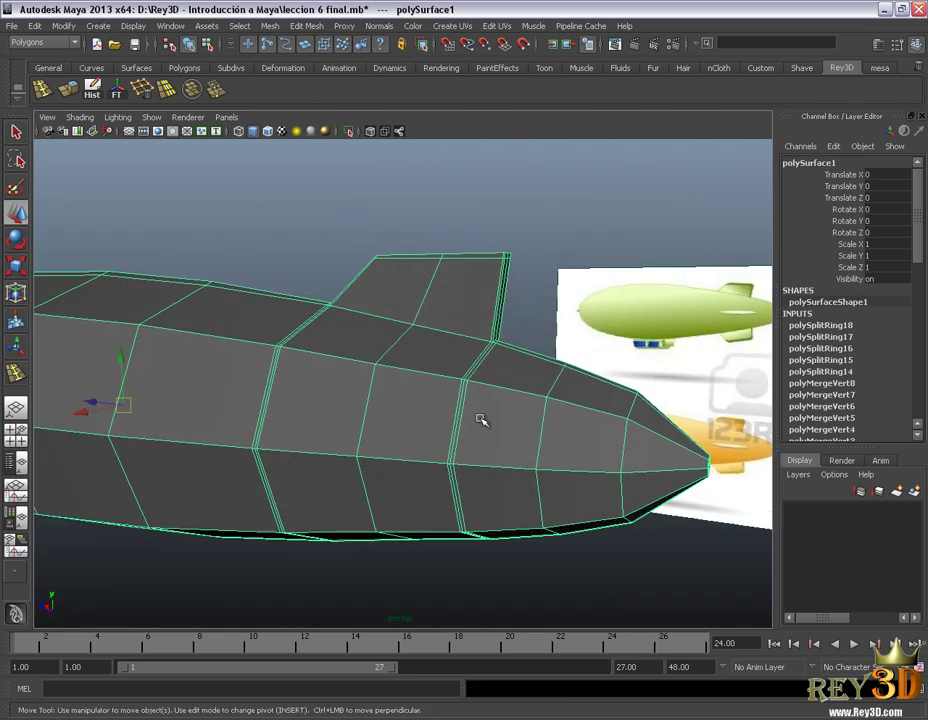
mouse_move(483, 420)
alt+right_down()
mouse_move(530, 455)
mouse_move(483, 441)
mouse_move(518, 431)
alt+right_up()
alt+drag(518, 431, 490, 430)
key(3)
click(574, 257)
Orbit around the smoothed fin, then pull back to a side view of the whole blimp.
alt+drag(574, 257, 534, 383)
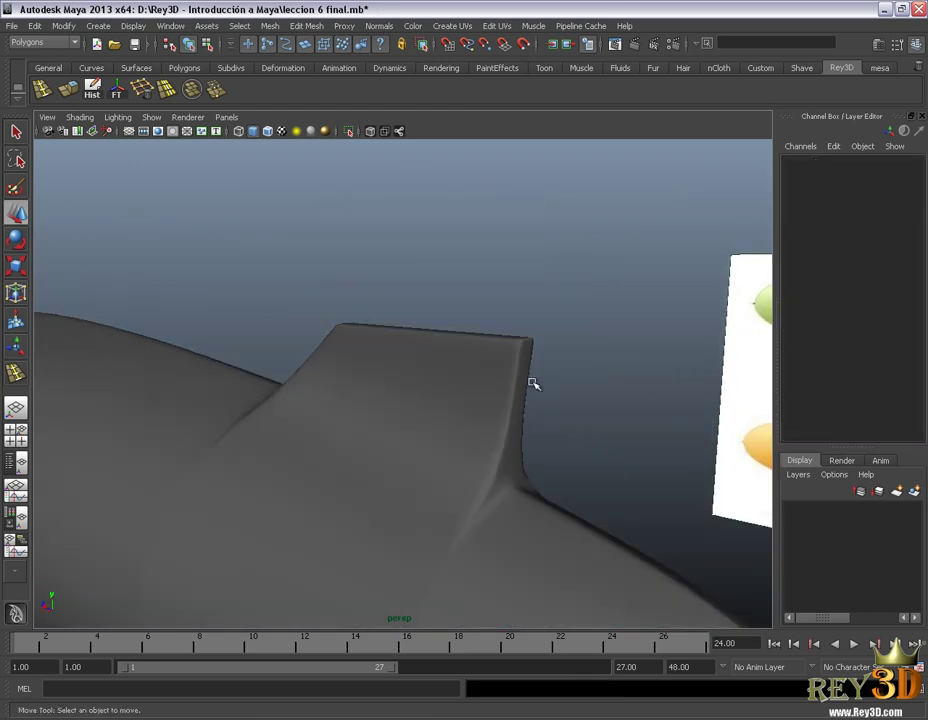
alt+right_drag(534, 383, 560, 343)
alt+drag(543, 372, 524, 459)
alt+right_drag(524, 459, 452, 423)
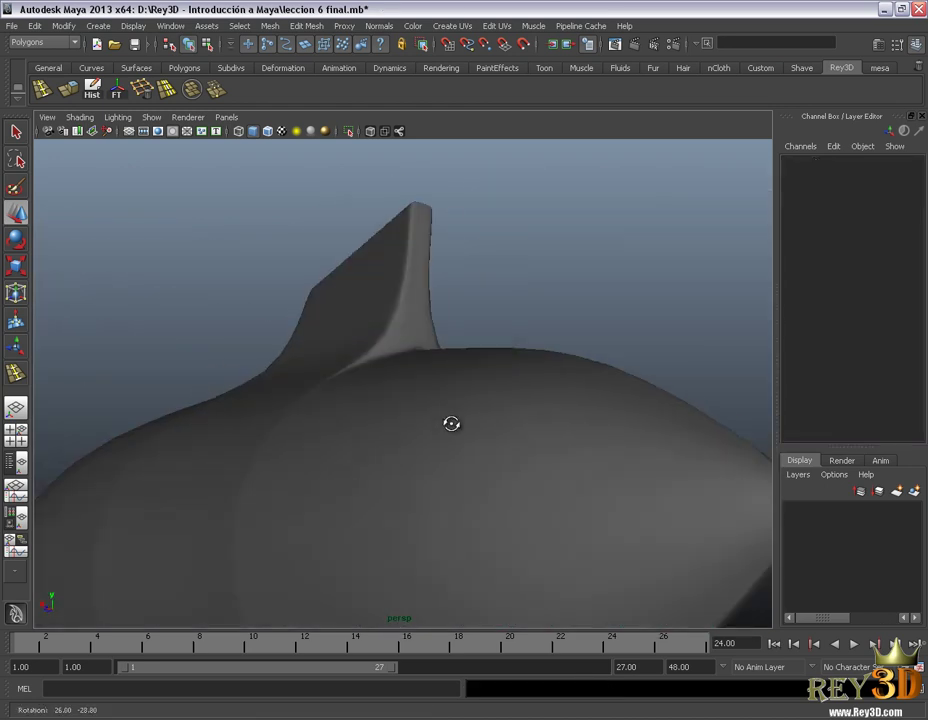
alt+drag(452, 423, 420, 306)
alt+right_drag(420, 306, 463, 343)
alt+drag(453, 371, 530, 352)
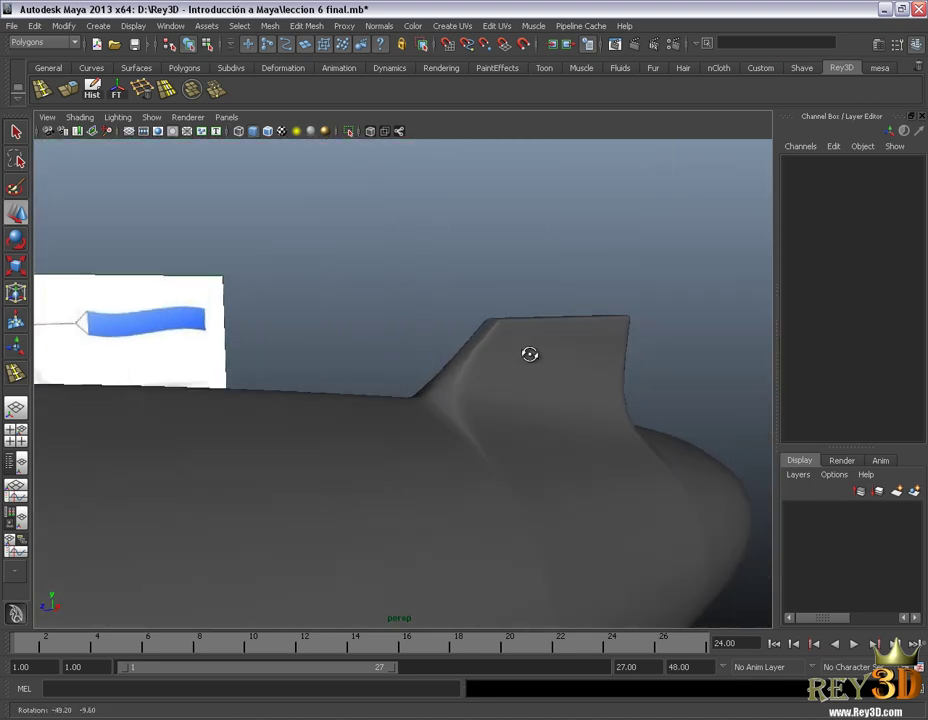
mouse_move(431, 452)
alt+mouse_down()
mouse_move(480, 441)
mouse_move(447, 440)
alt+mouse_up()
alt+right_drag(447, 440, 406, 466)
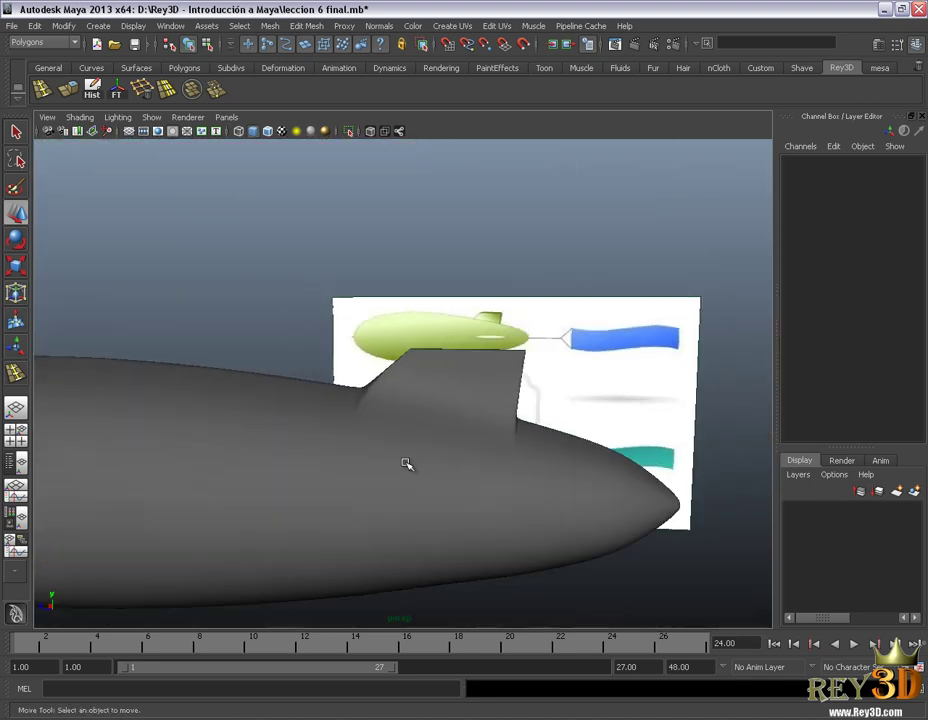
mouse_move(406, 466)
alt+mouse_down()
mouse_move(497, 433)
mouse_move(414, 387)
mouse_move(449, 379)
mouse_move(439, 385)
alt+mouse_up()
alt+right_drag(439, 385, 477, 409)
alt+drag(477, 409, 497, 384)
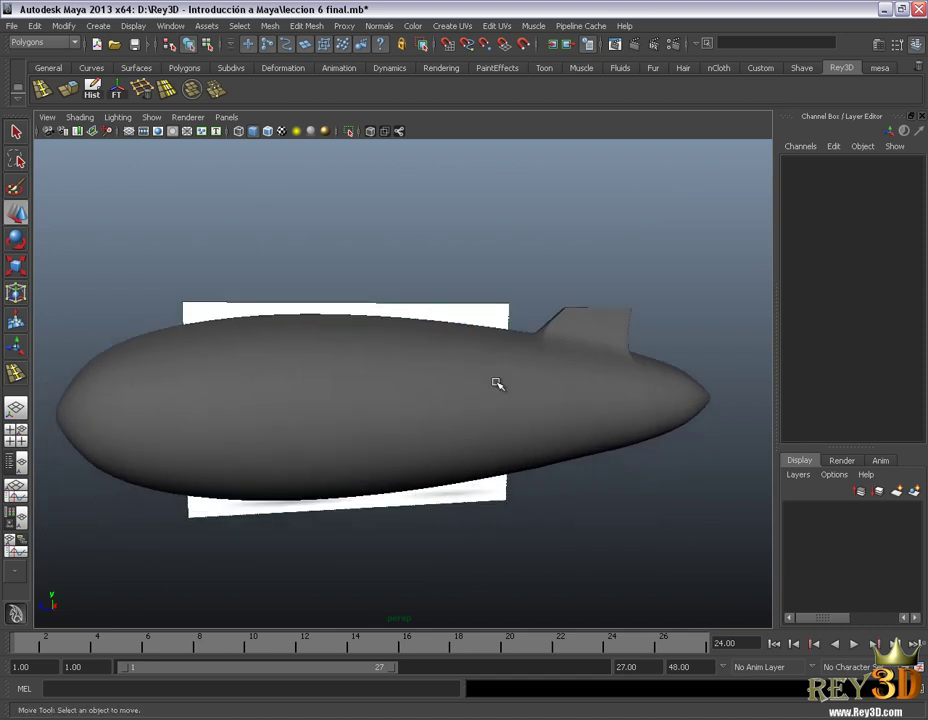